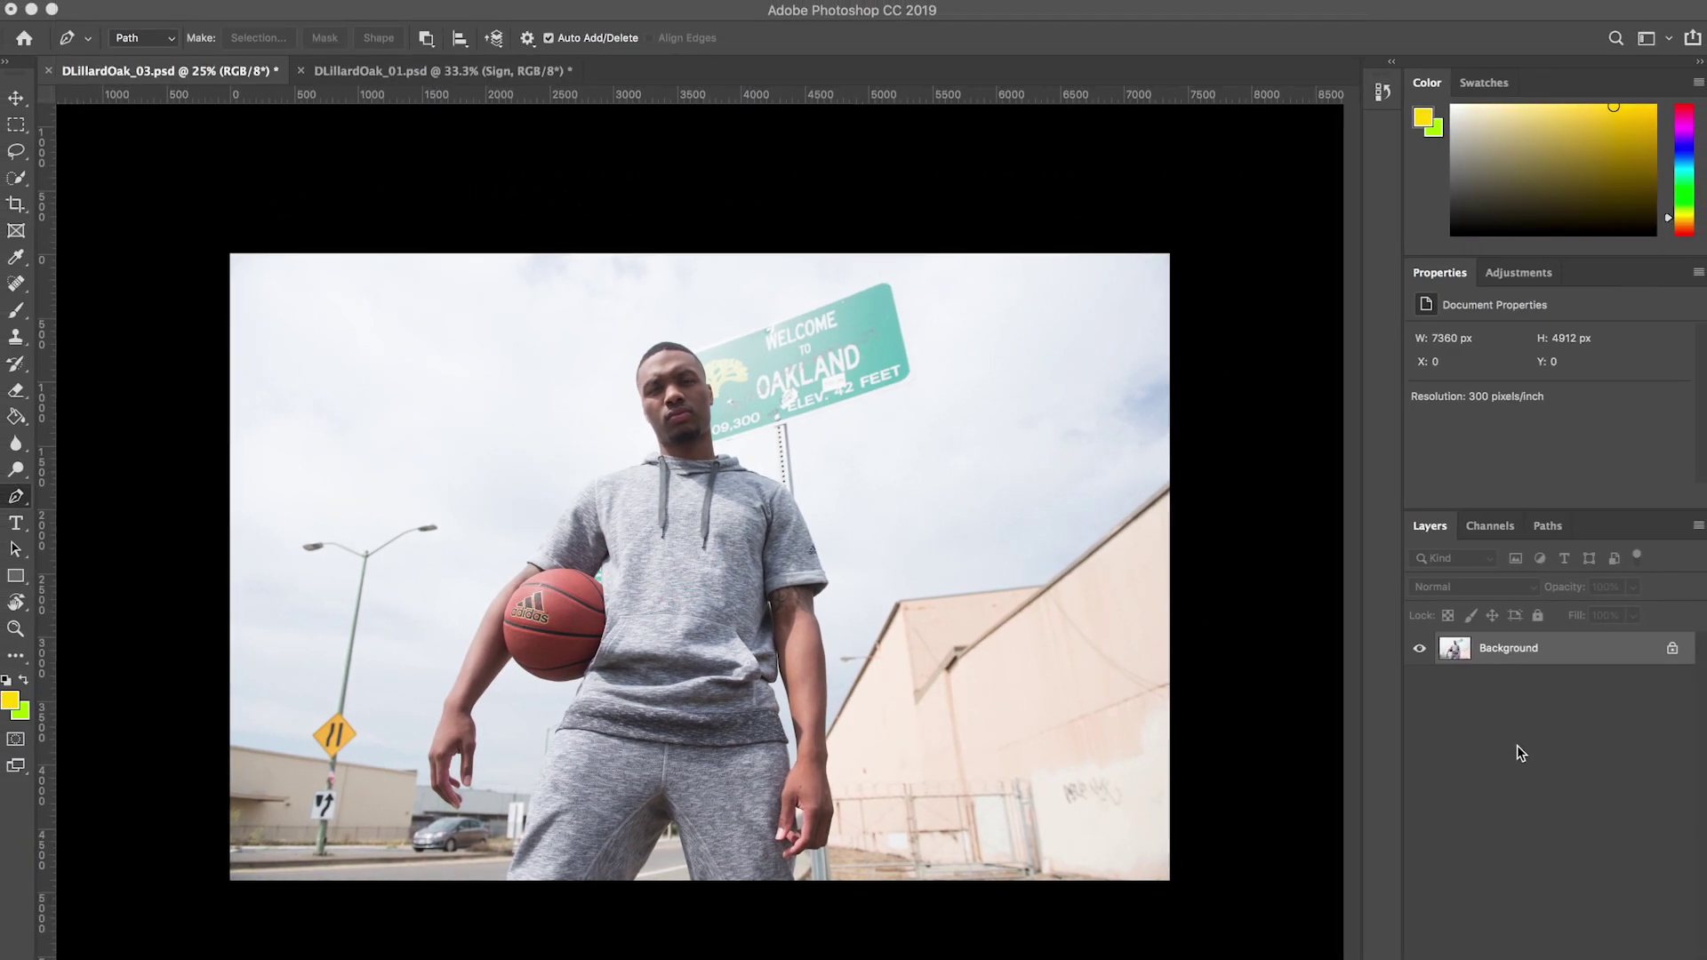
- Duplicate the Background layer, hide the original, and select Background copy
left_click_drag(1585, 667, 1601, 936)
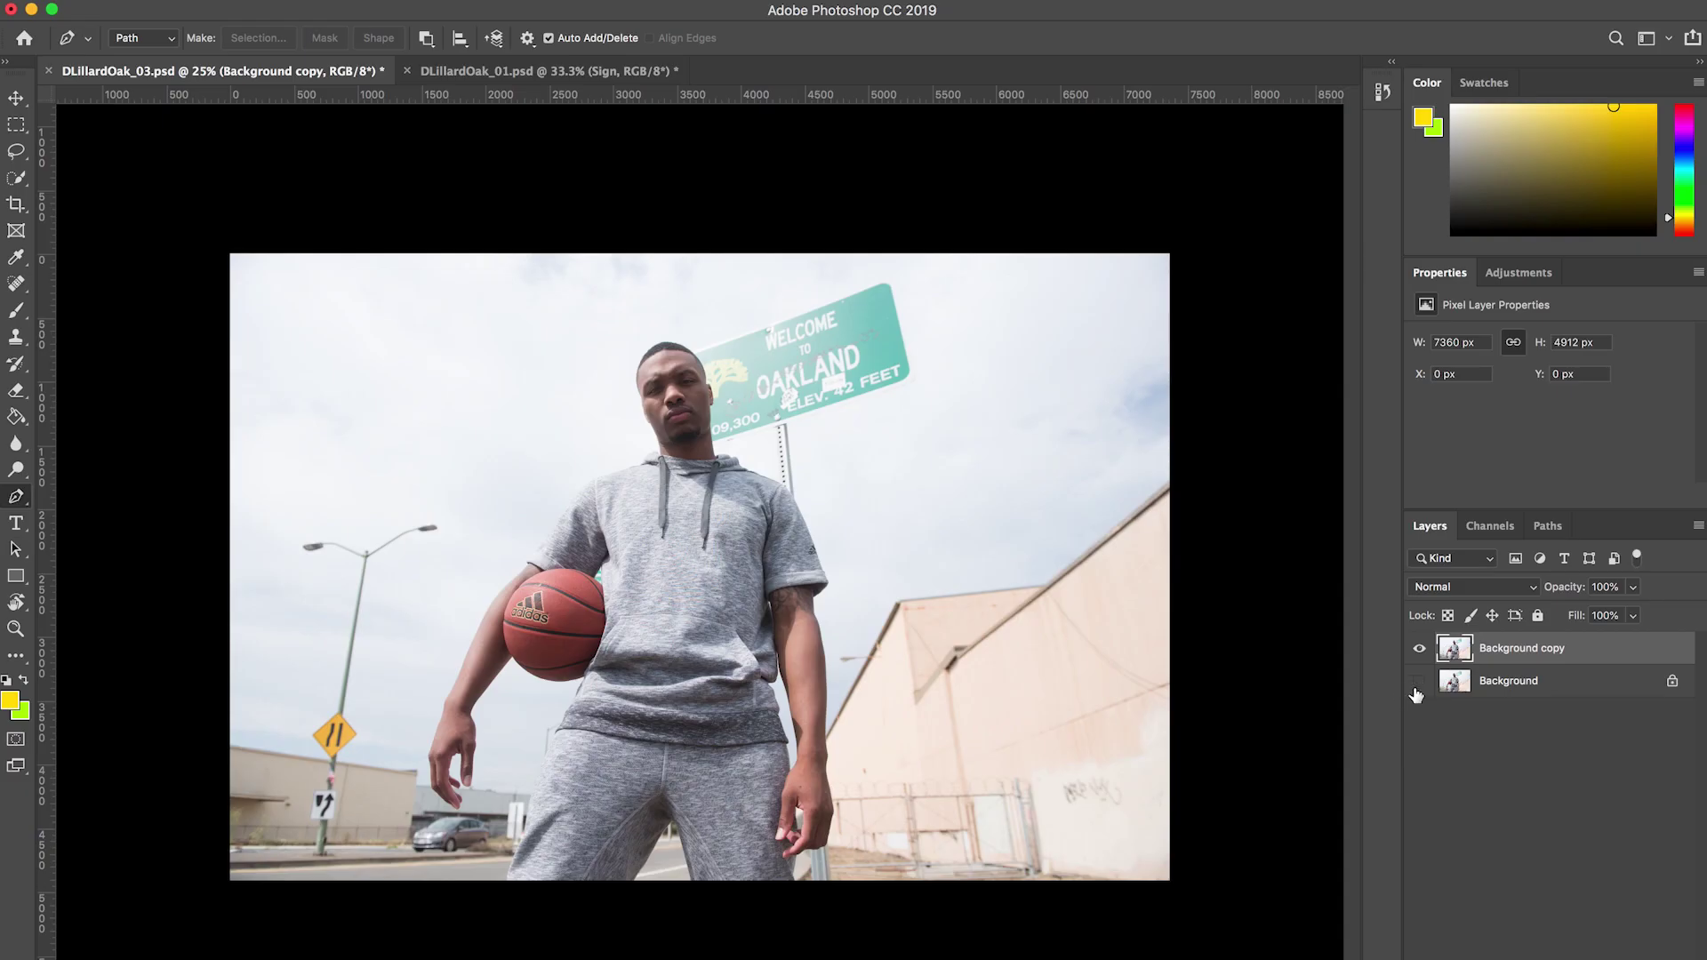
left_click(1607, 685)
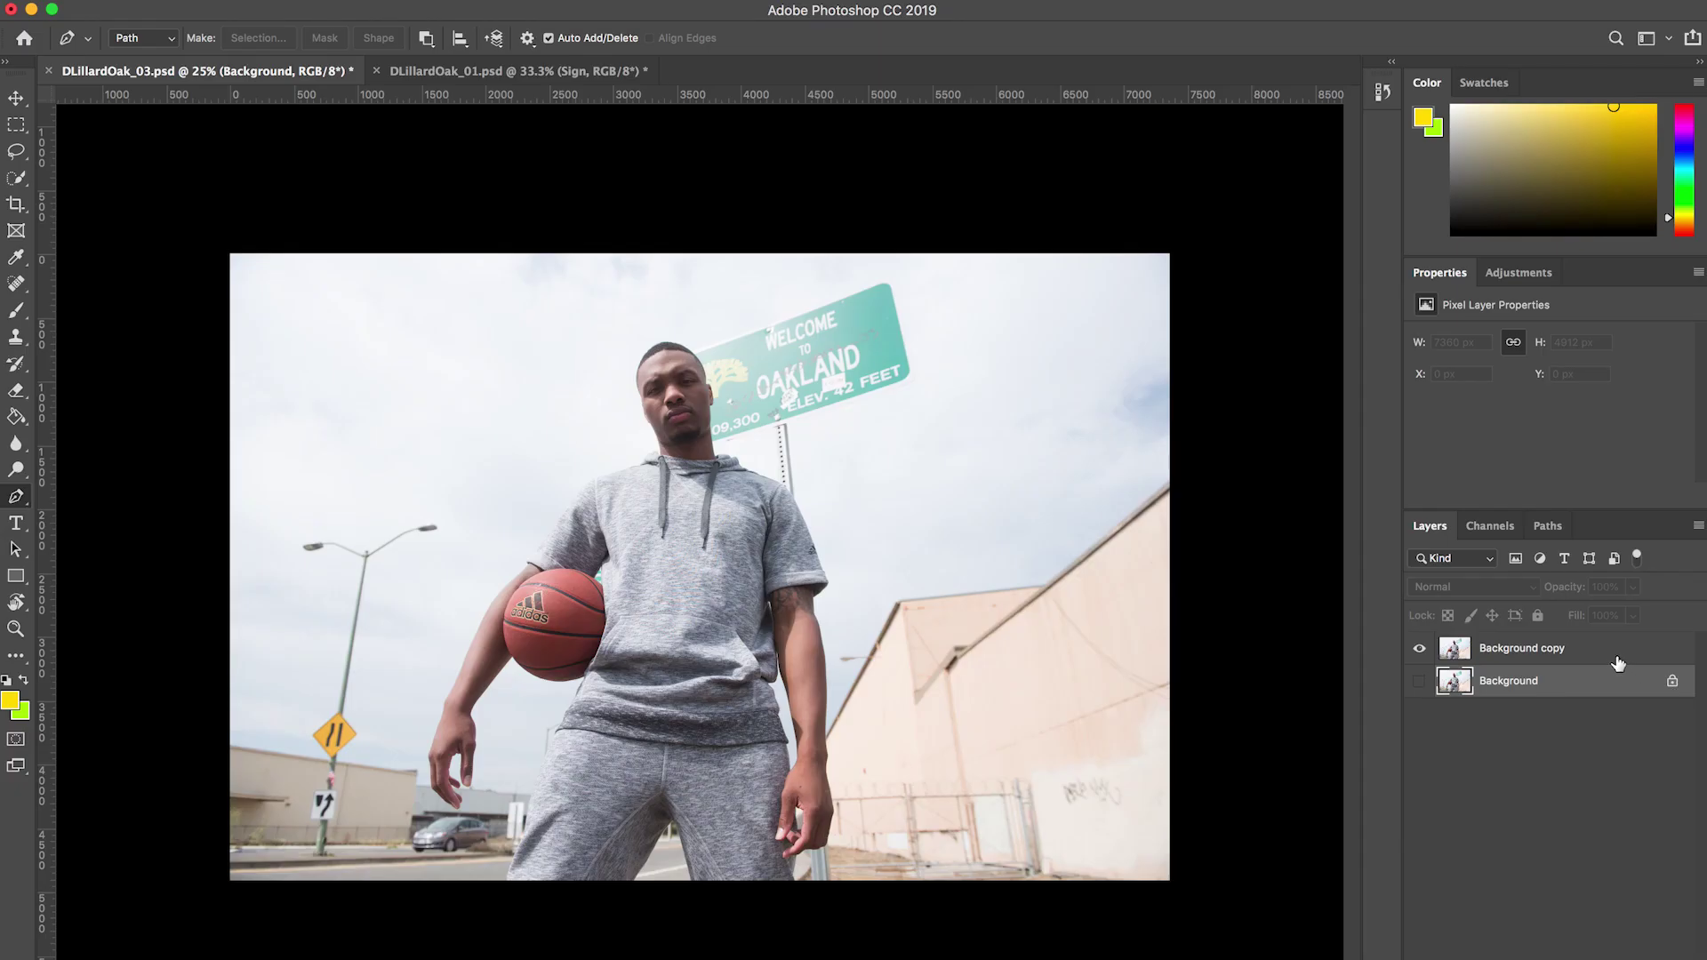
left_click(1545, 571)
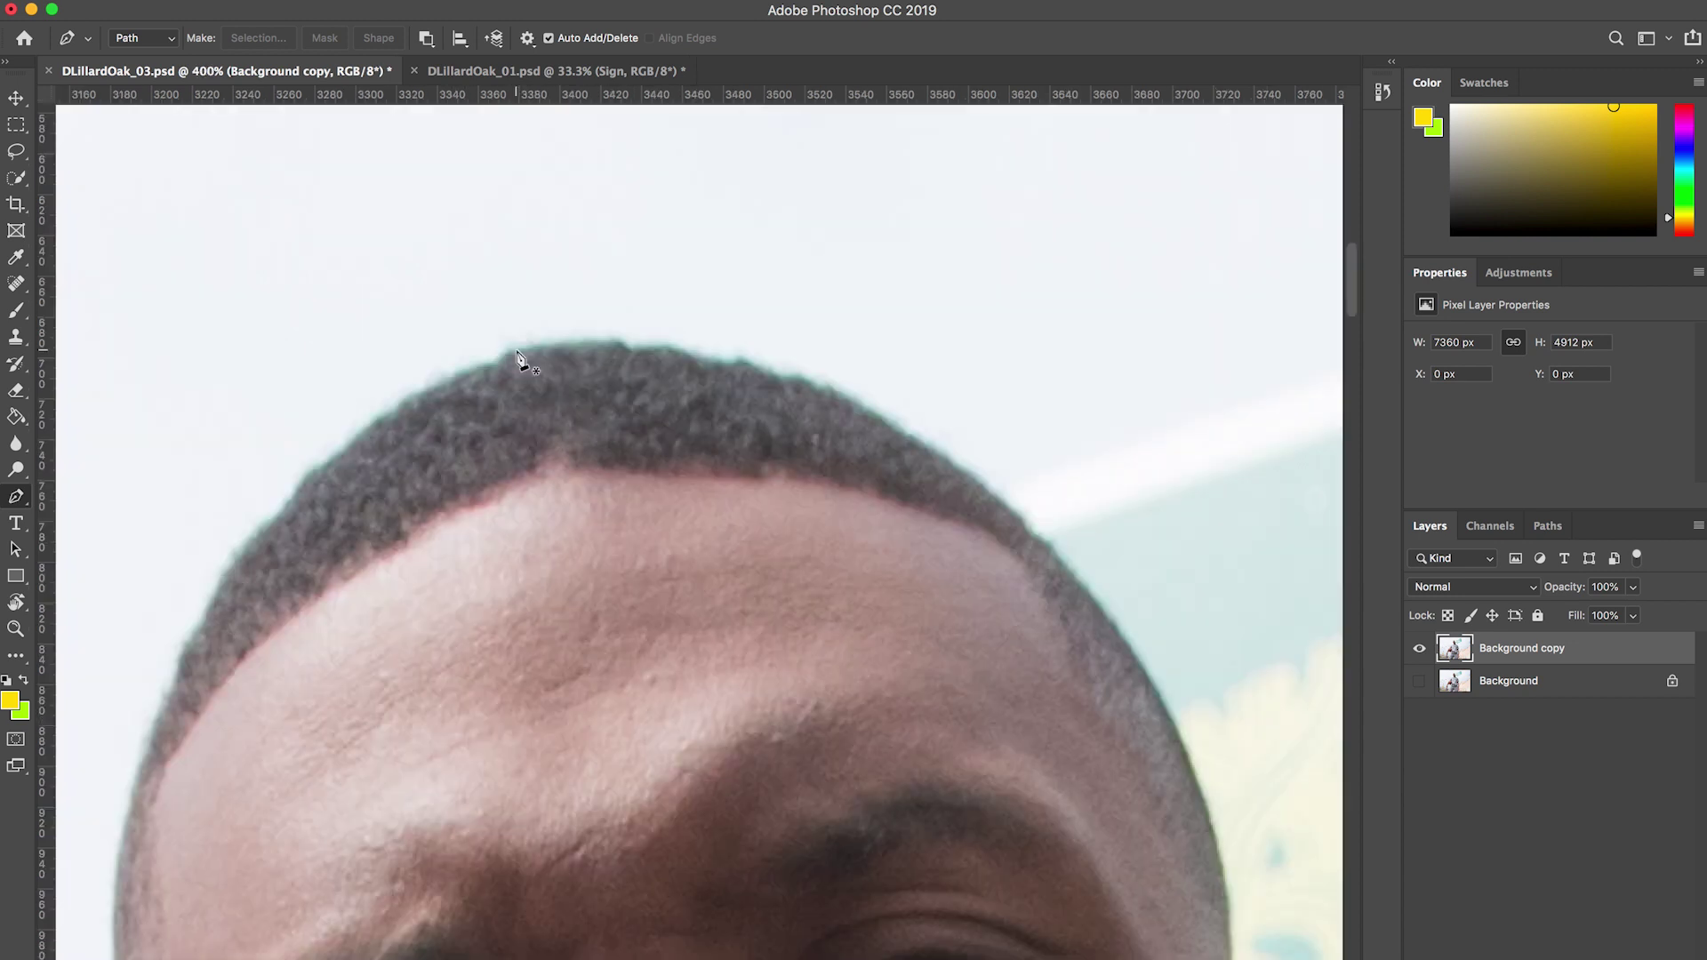
- Place Pen anchors across the top of the subject's head along the hairline
left_click(517, 347)
left_click_drag(612, 341, 633, 346)
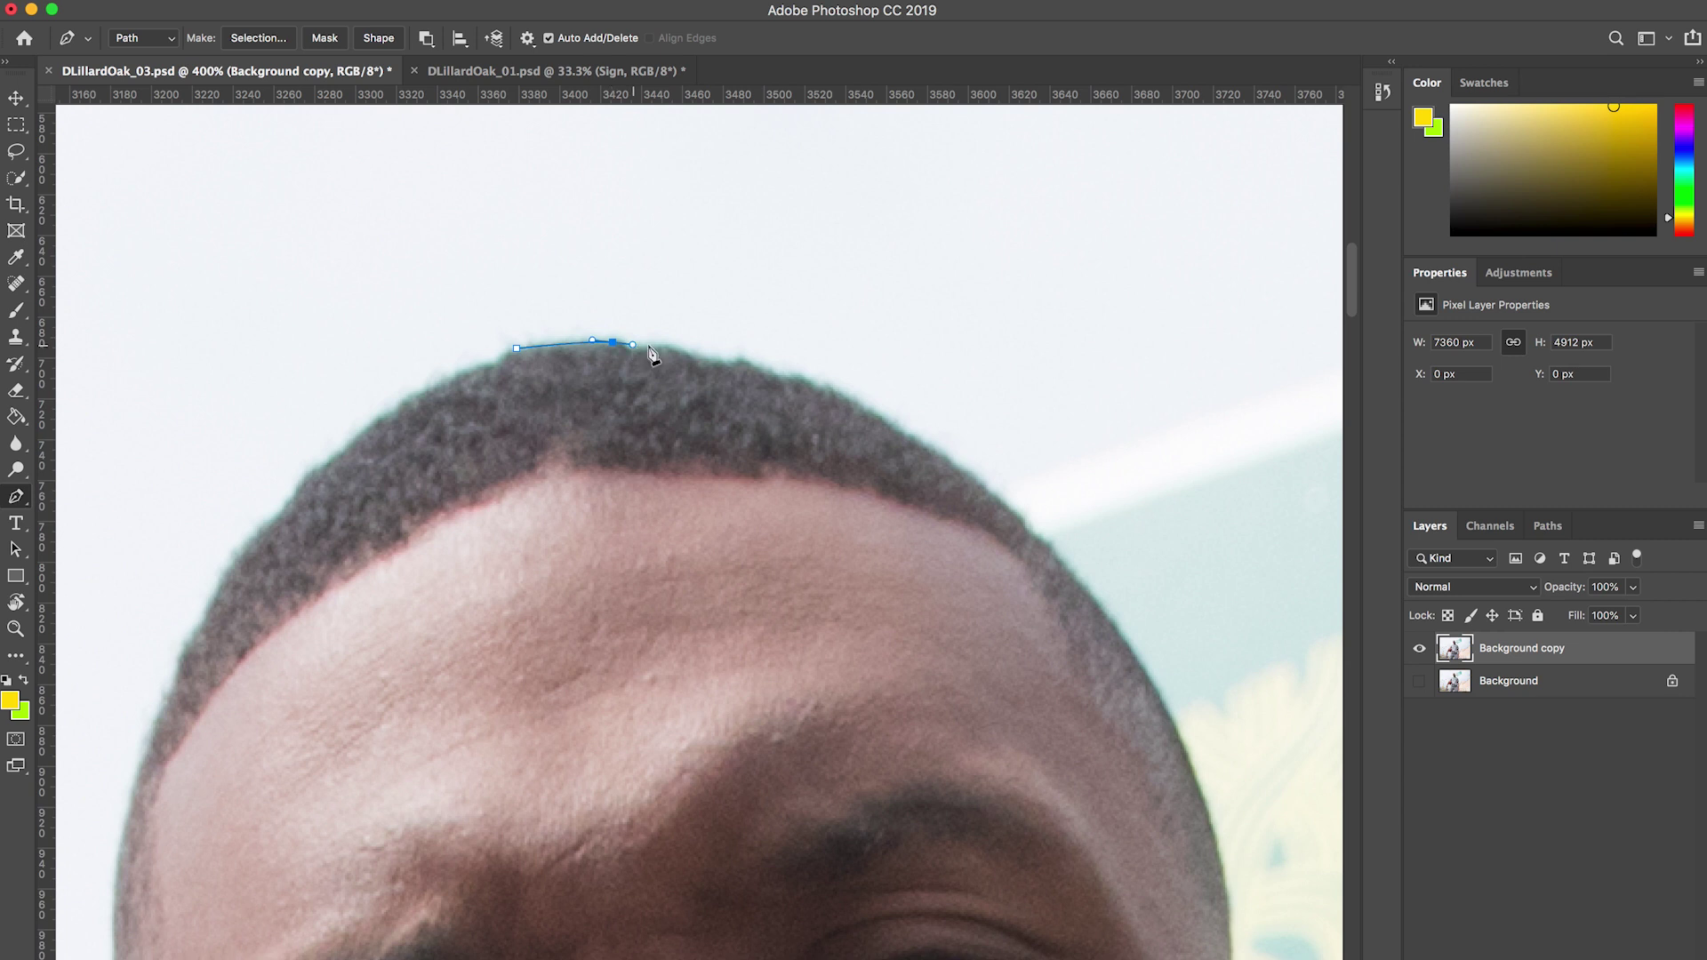
left_click(664, 346)
left_click(727, 358)
left_click(775, 368)
- Continue the path around the temple and down the side of the head
left_click_drag(832, 396, 515, 112)
left_click(782, 360)
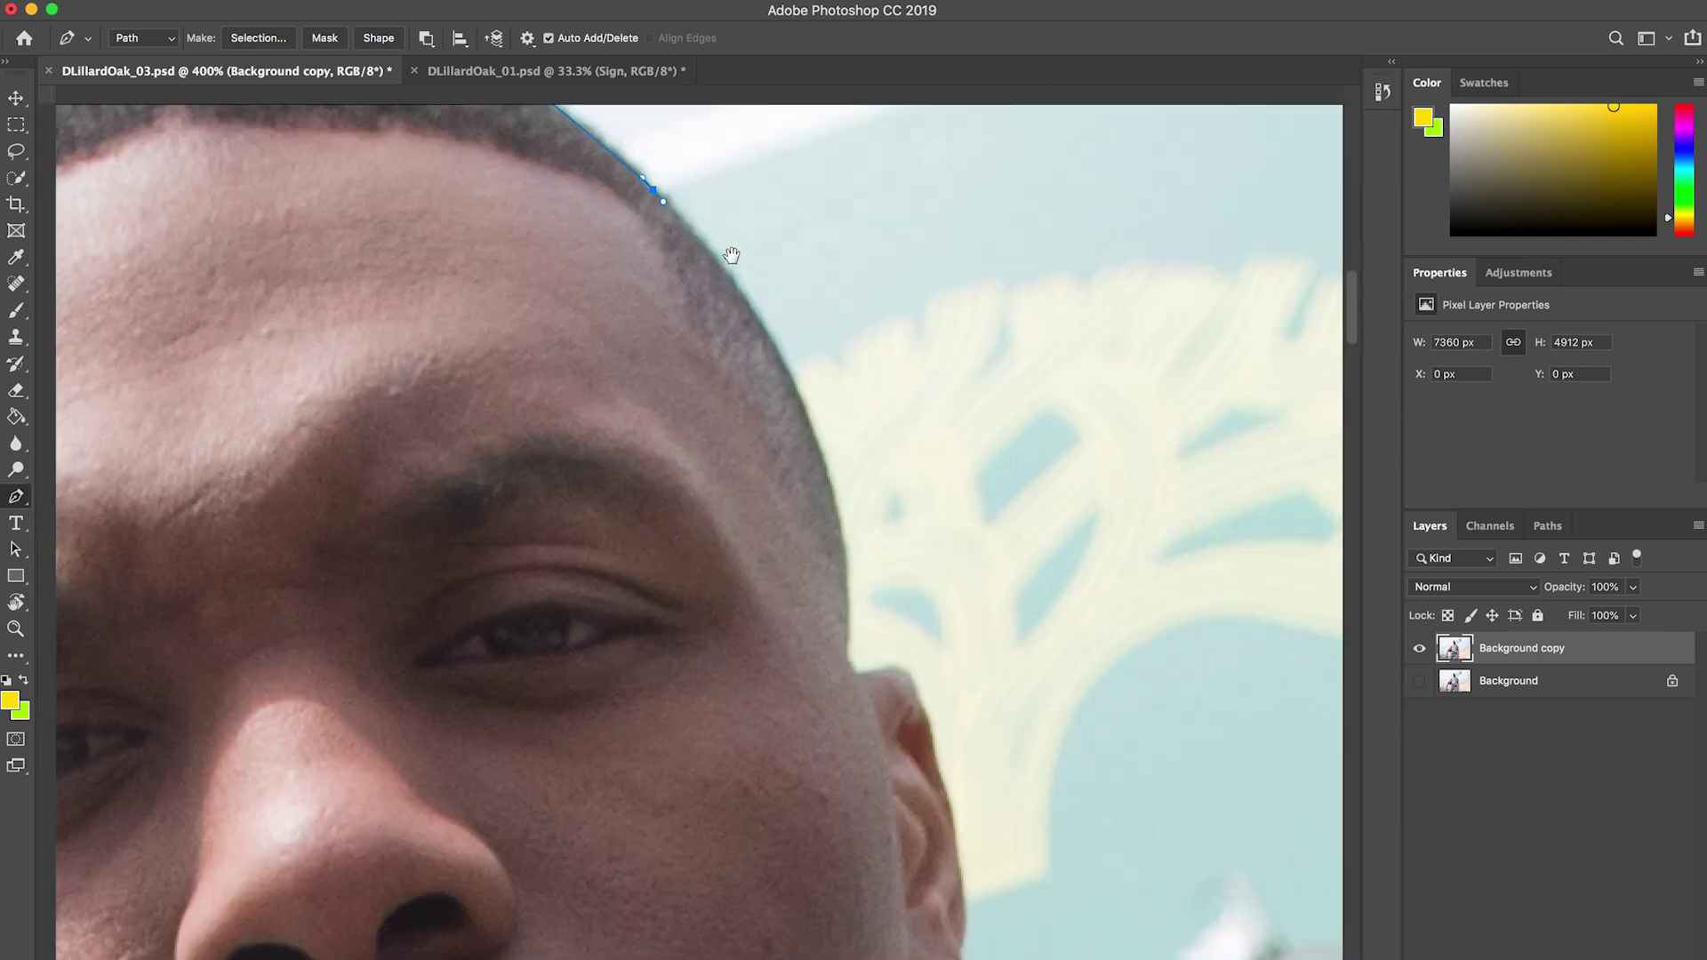
left_click_drag(782, 355, 699, 244)
left_click(727, 253)
left_click(770, 371)
left_click(780, 445)
left_click(794, 542)
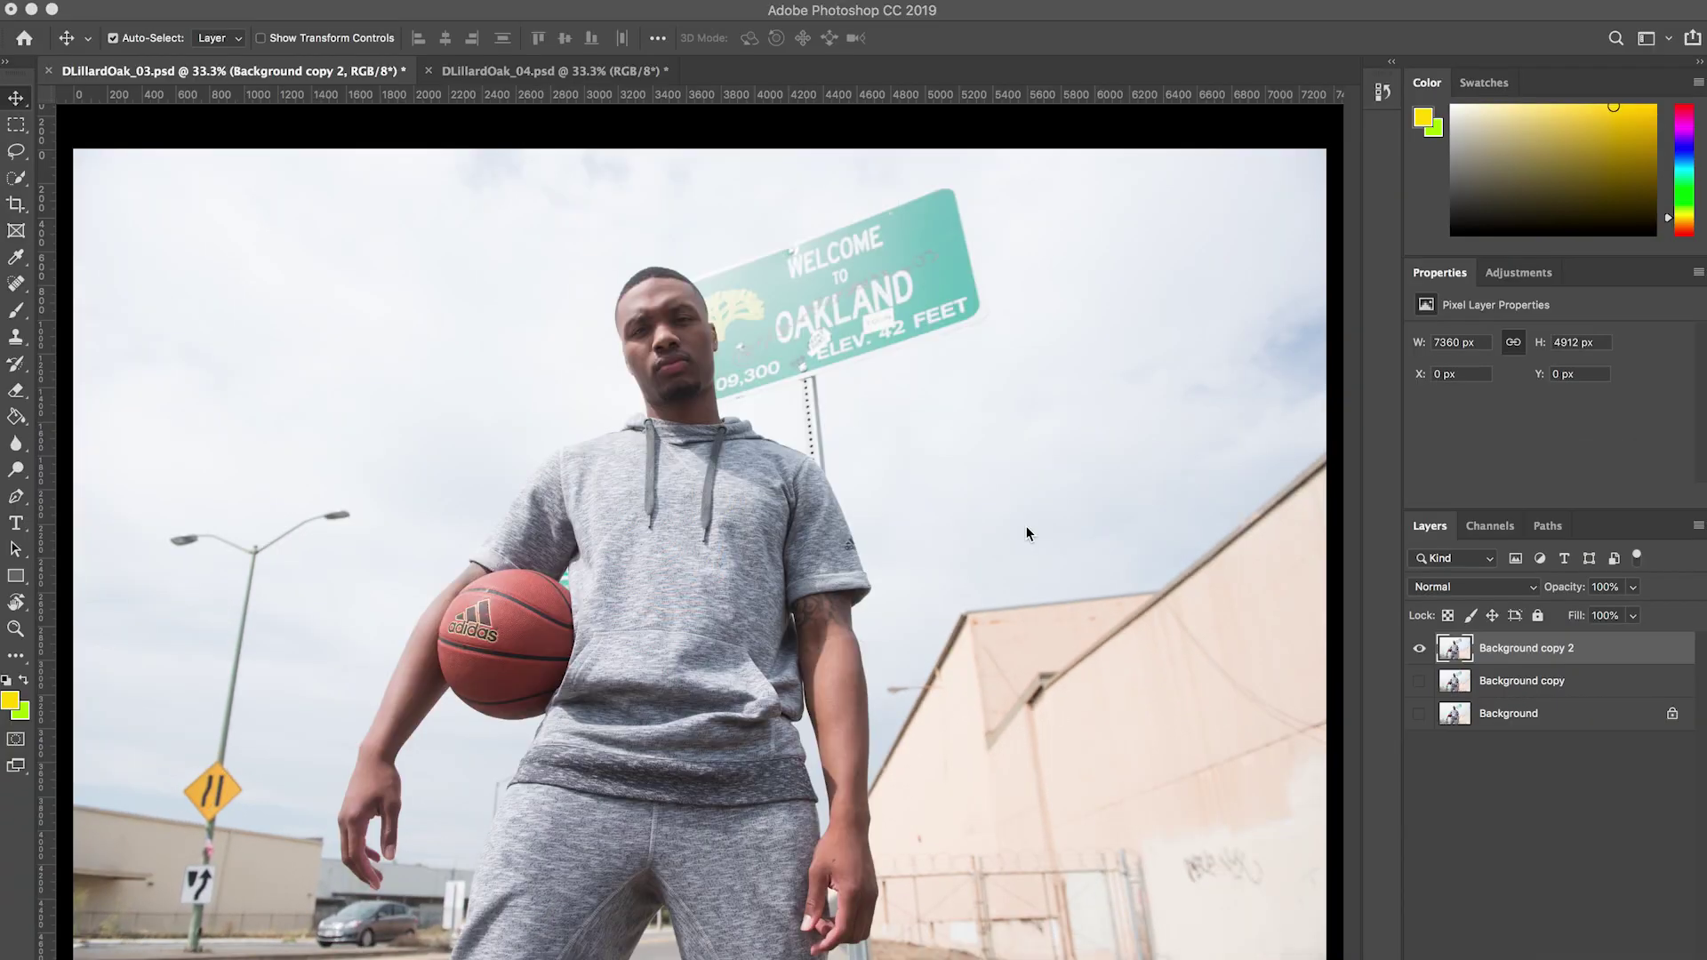
- Switch to the Clone Stamp and zoom to 100% on the subject's face
key("s")
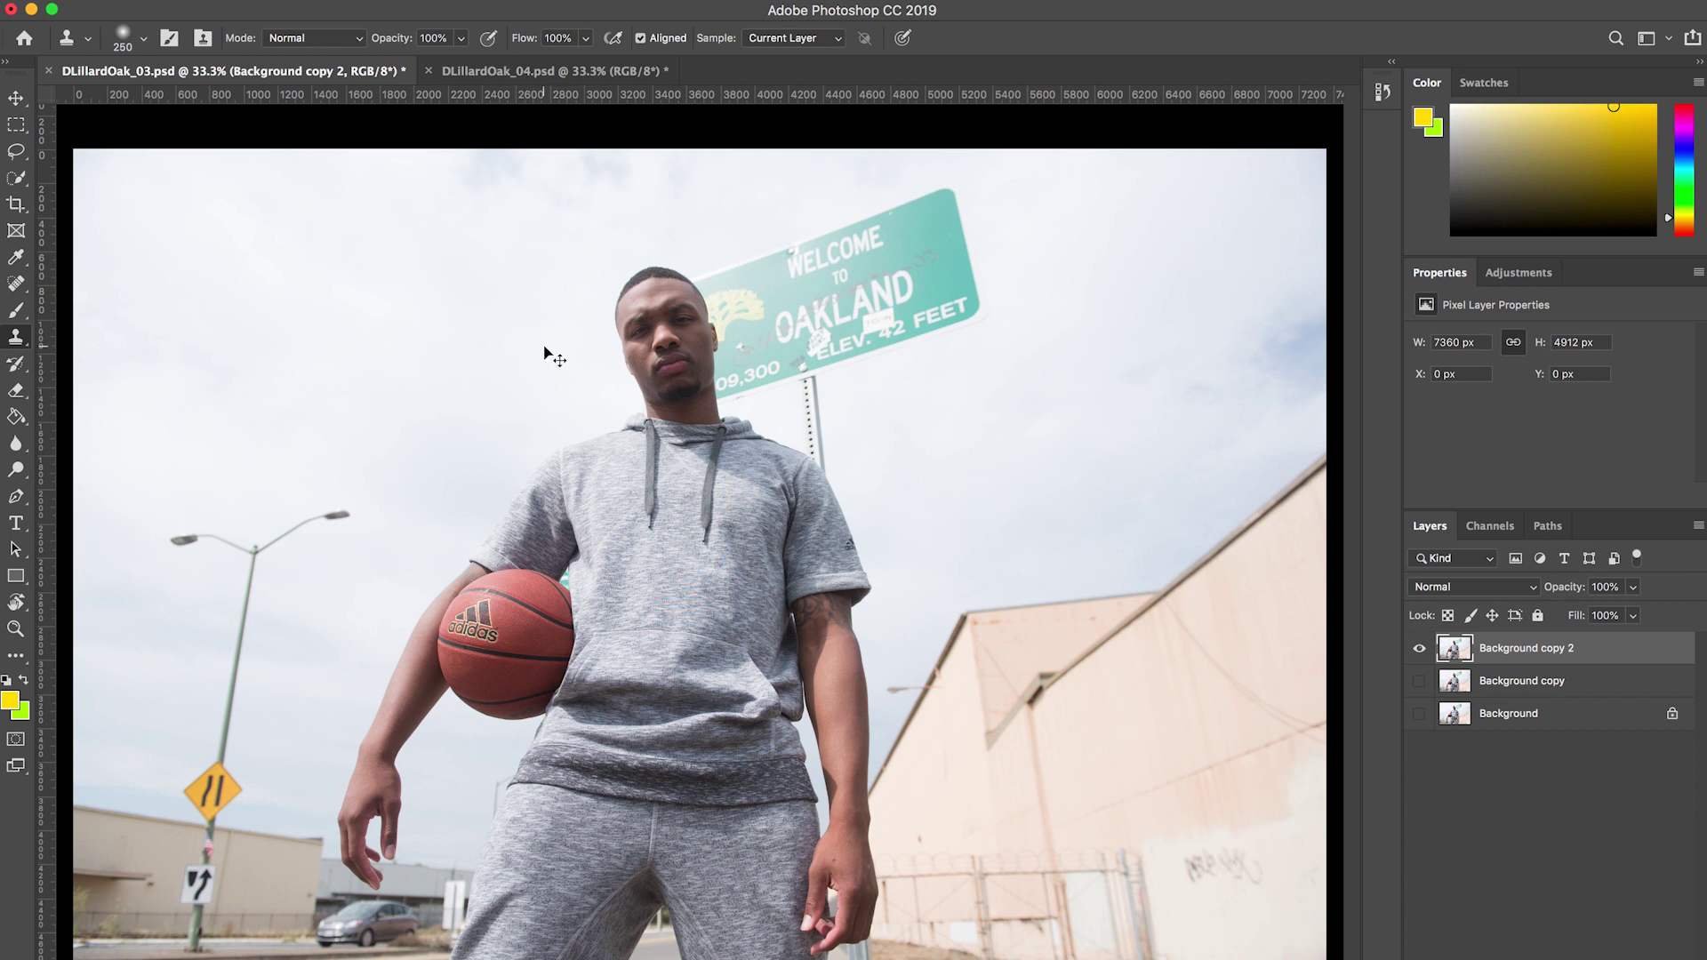
key("super+1")
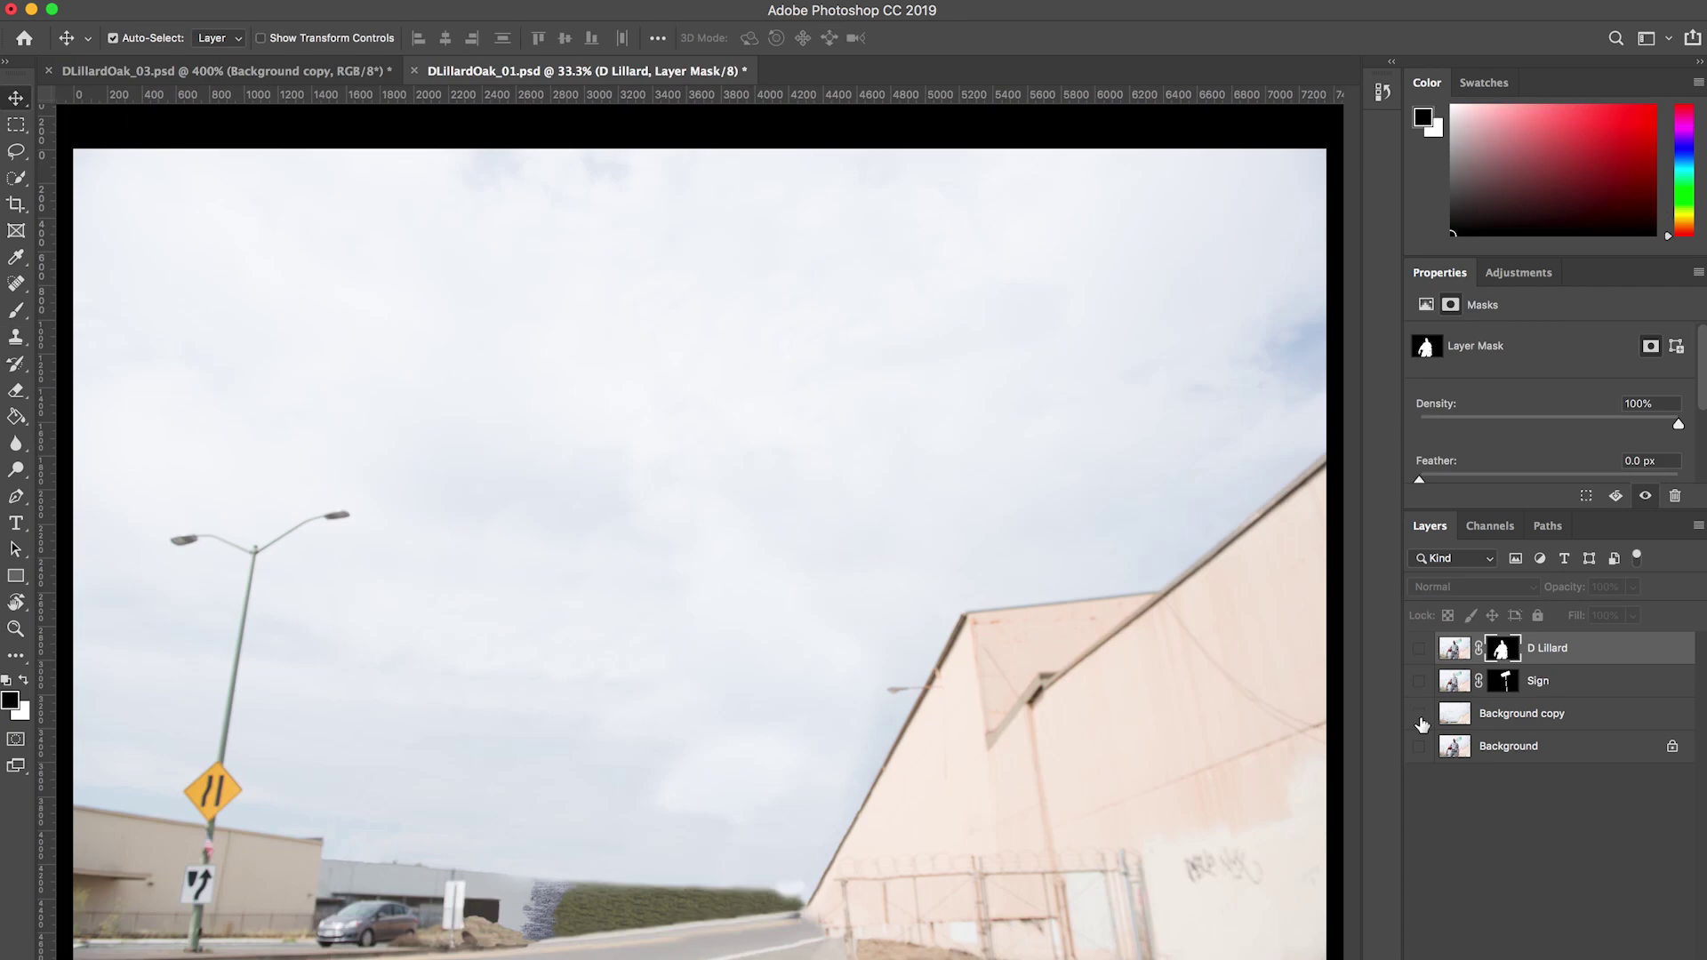
- Make the Background copy, Sign and D Lillard layers visible, then launch After Effects
left_click(1421, 720)
left_click(1420, 683)
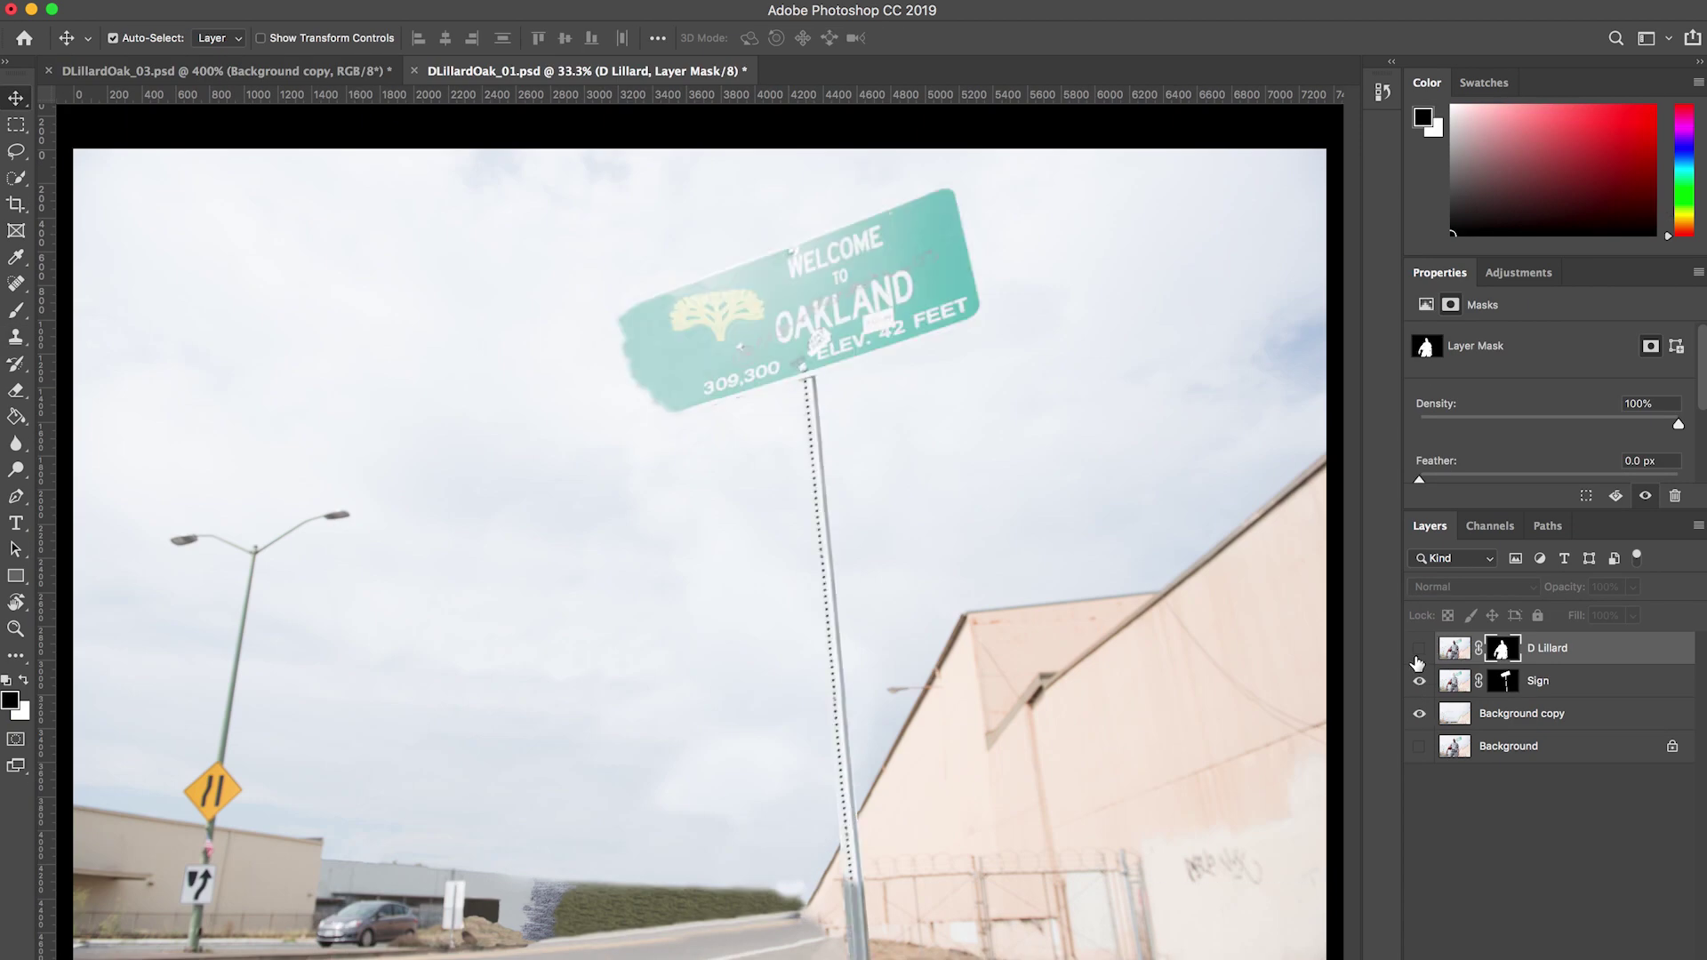
left_click(1419, 650)
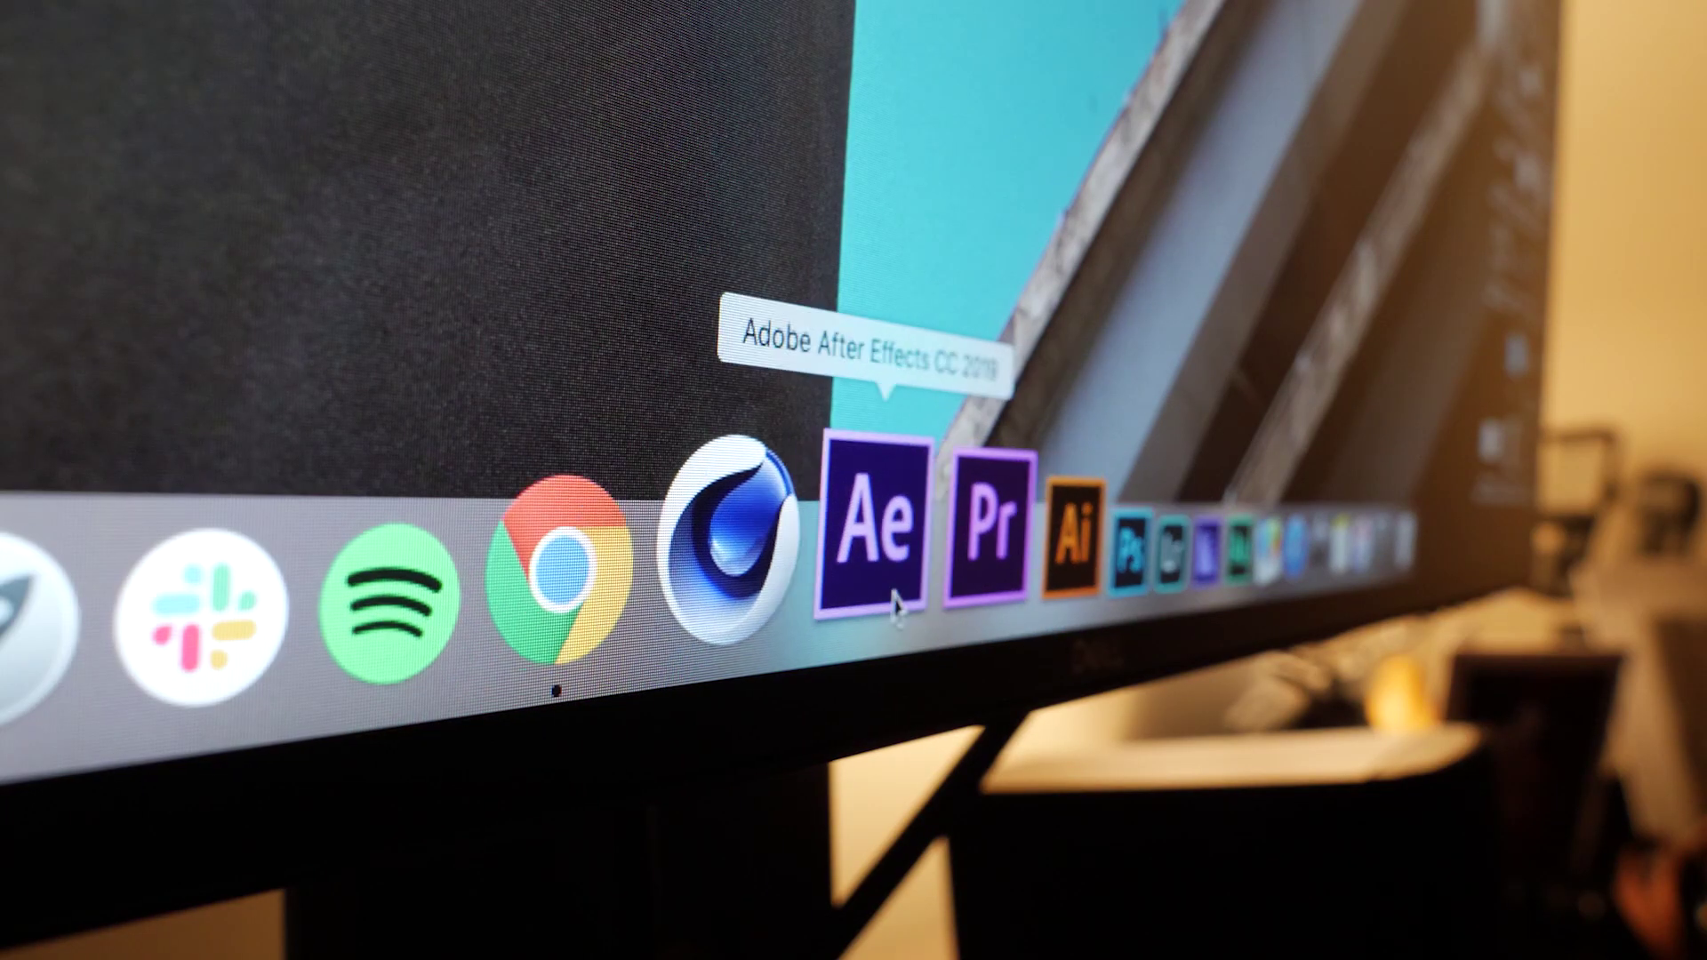
left_click(895, 604)
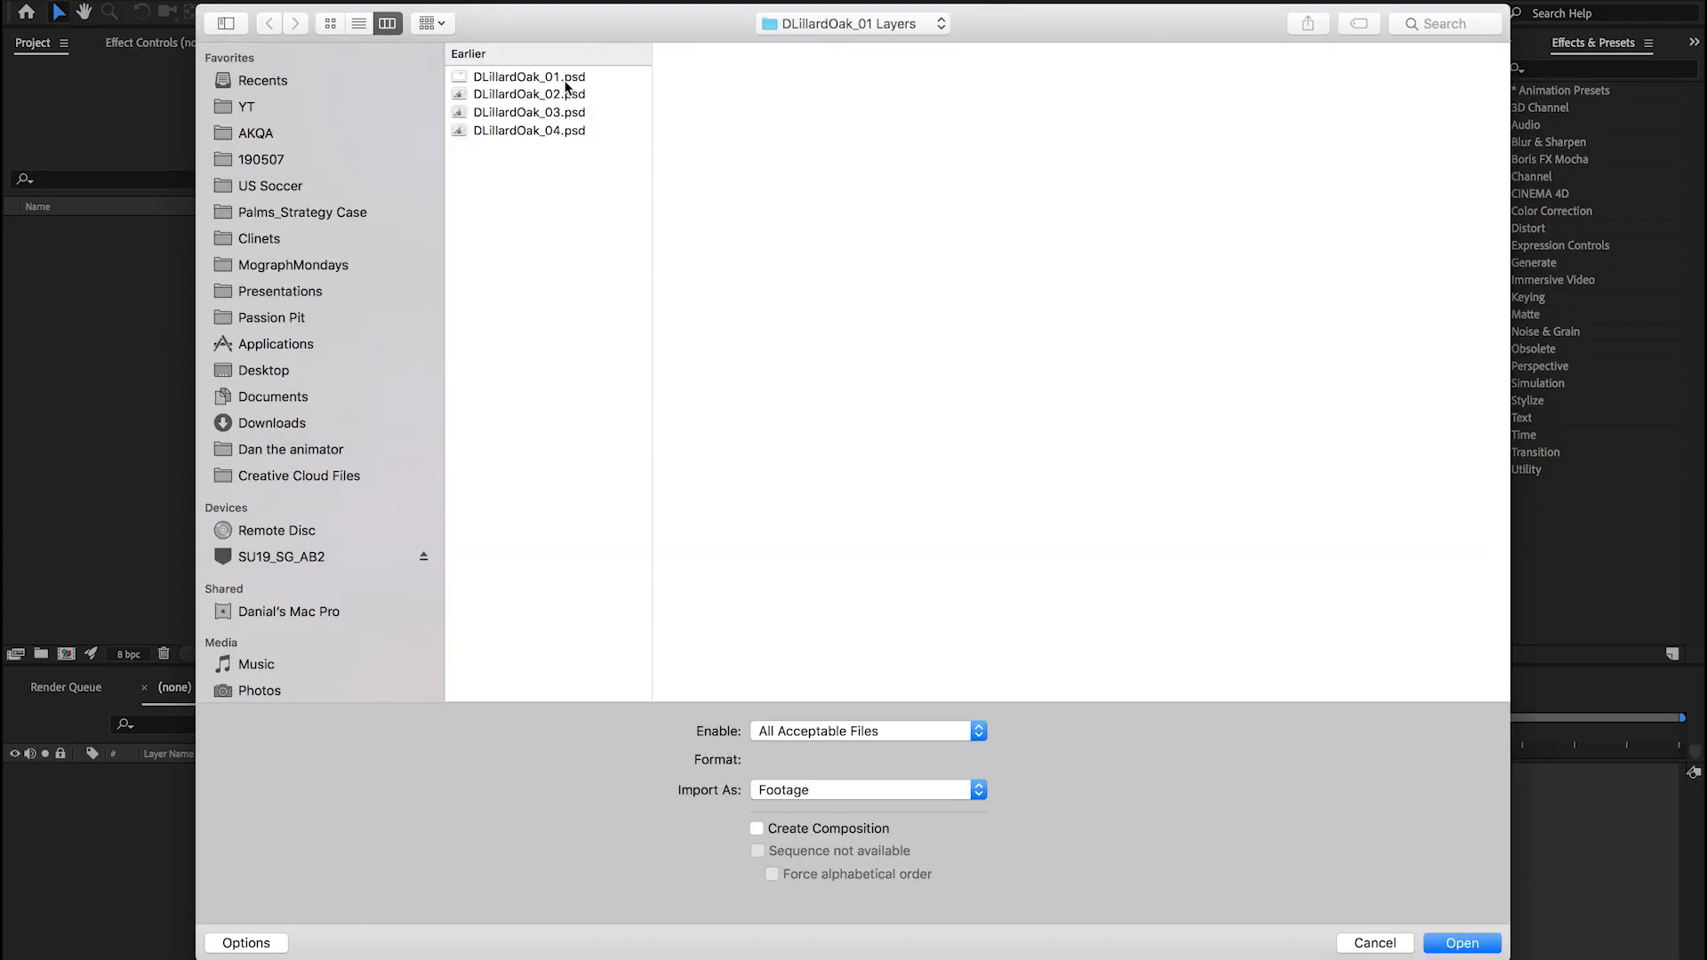
- Import DLillardOak_01.psd as a composition, accepting the layer options
left_click(565, 79)
left_click(841, 790)
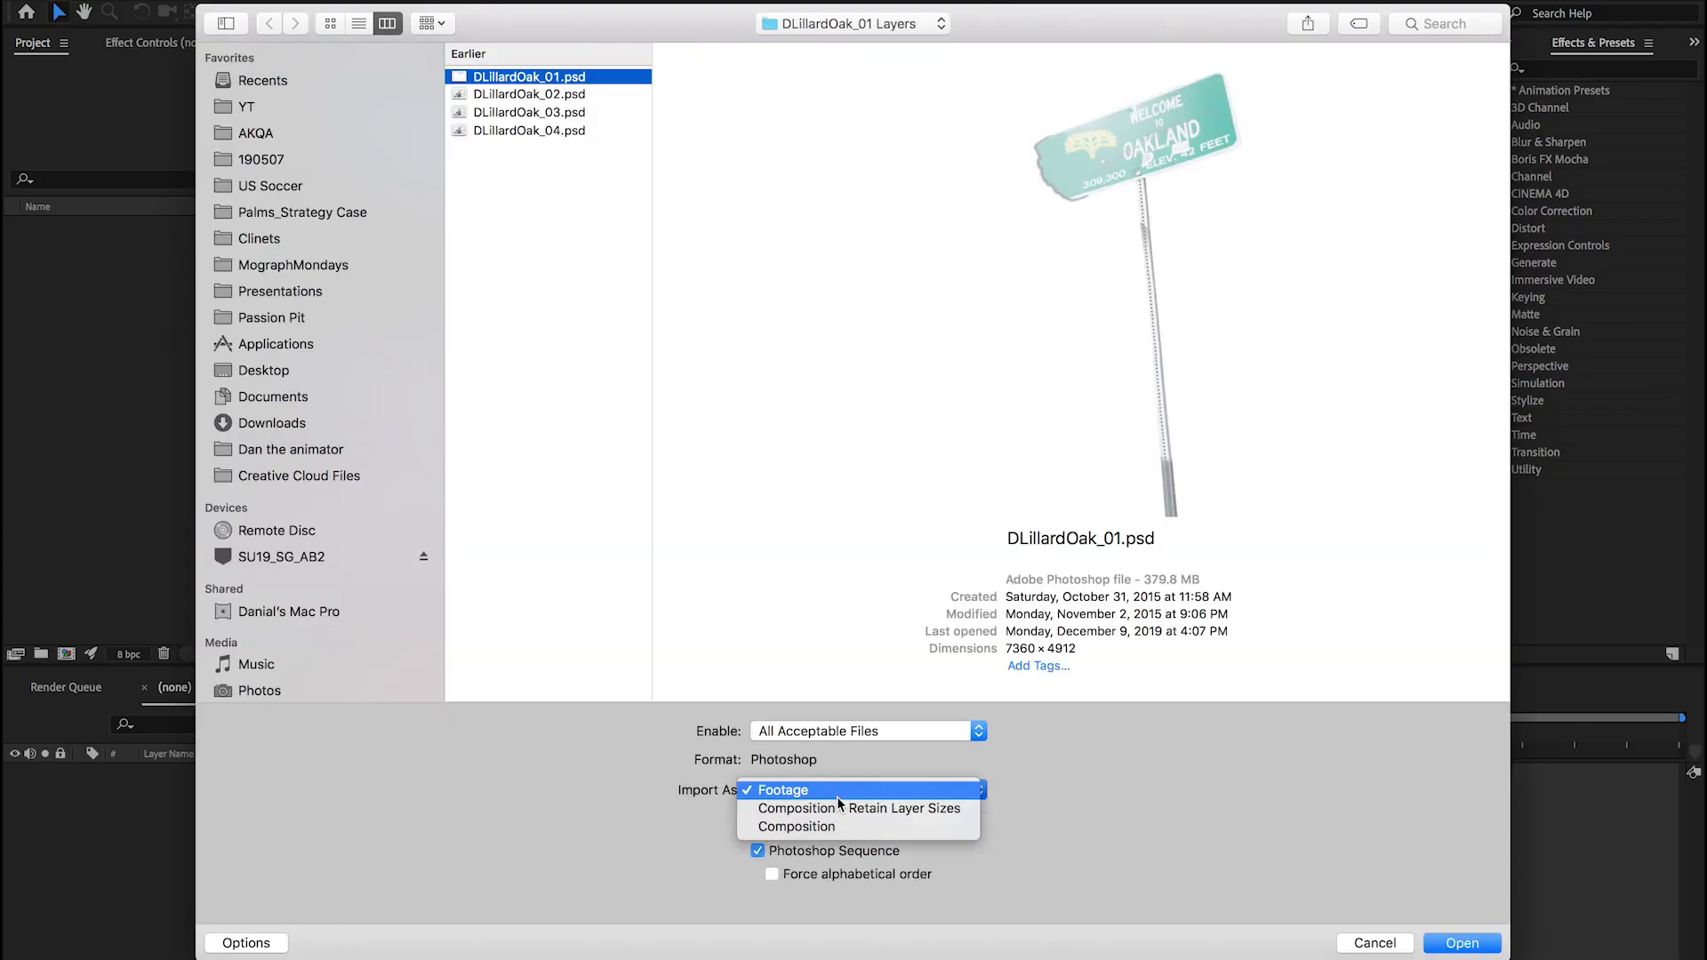
left_click(847, 827)
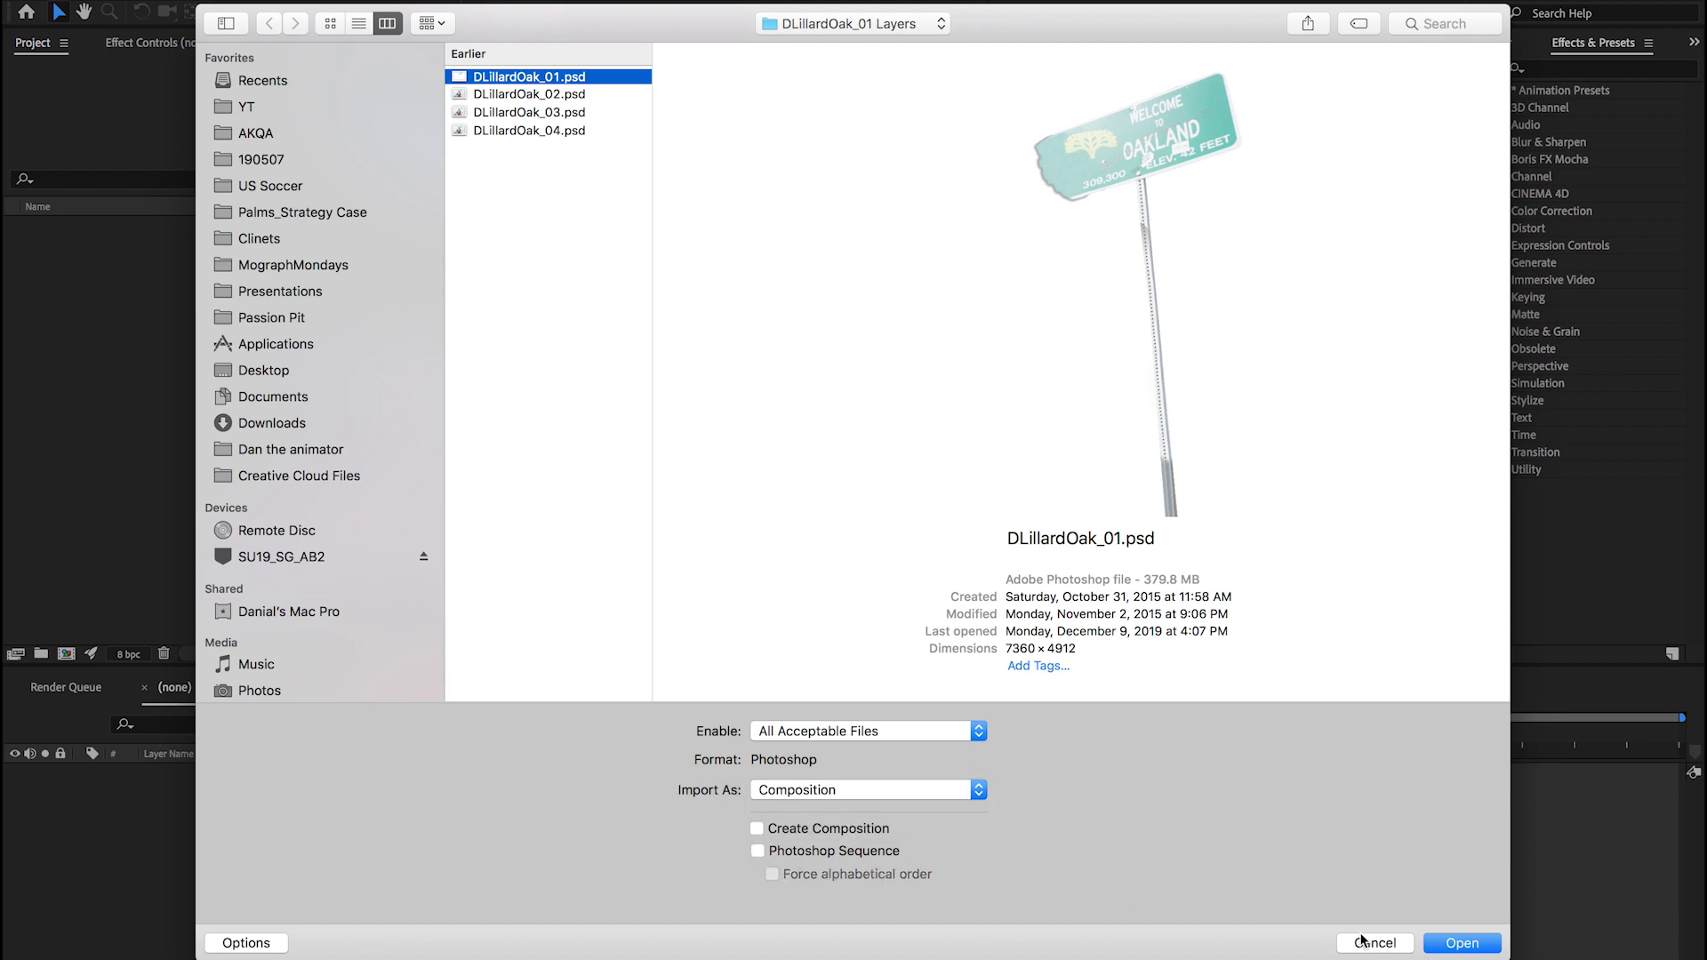
left_click(1461, 942)
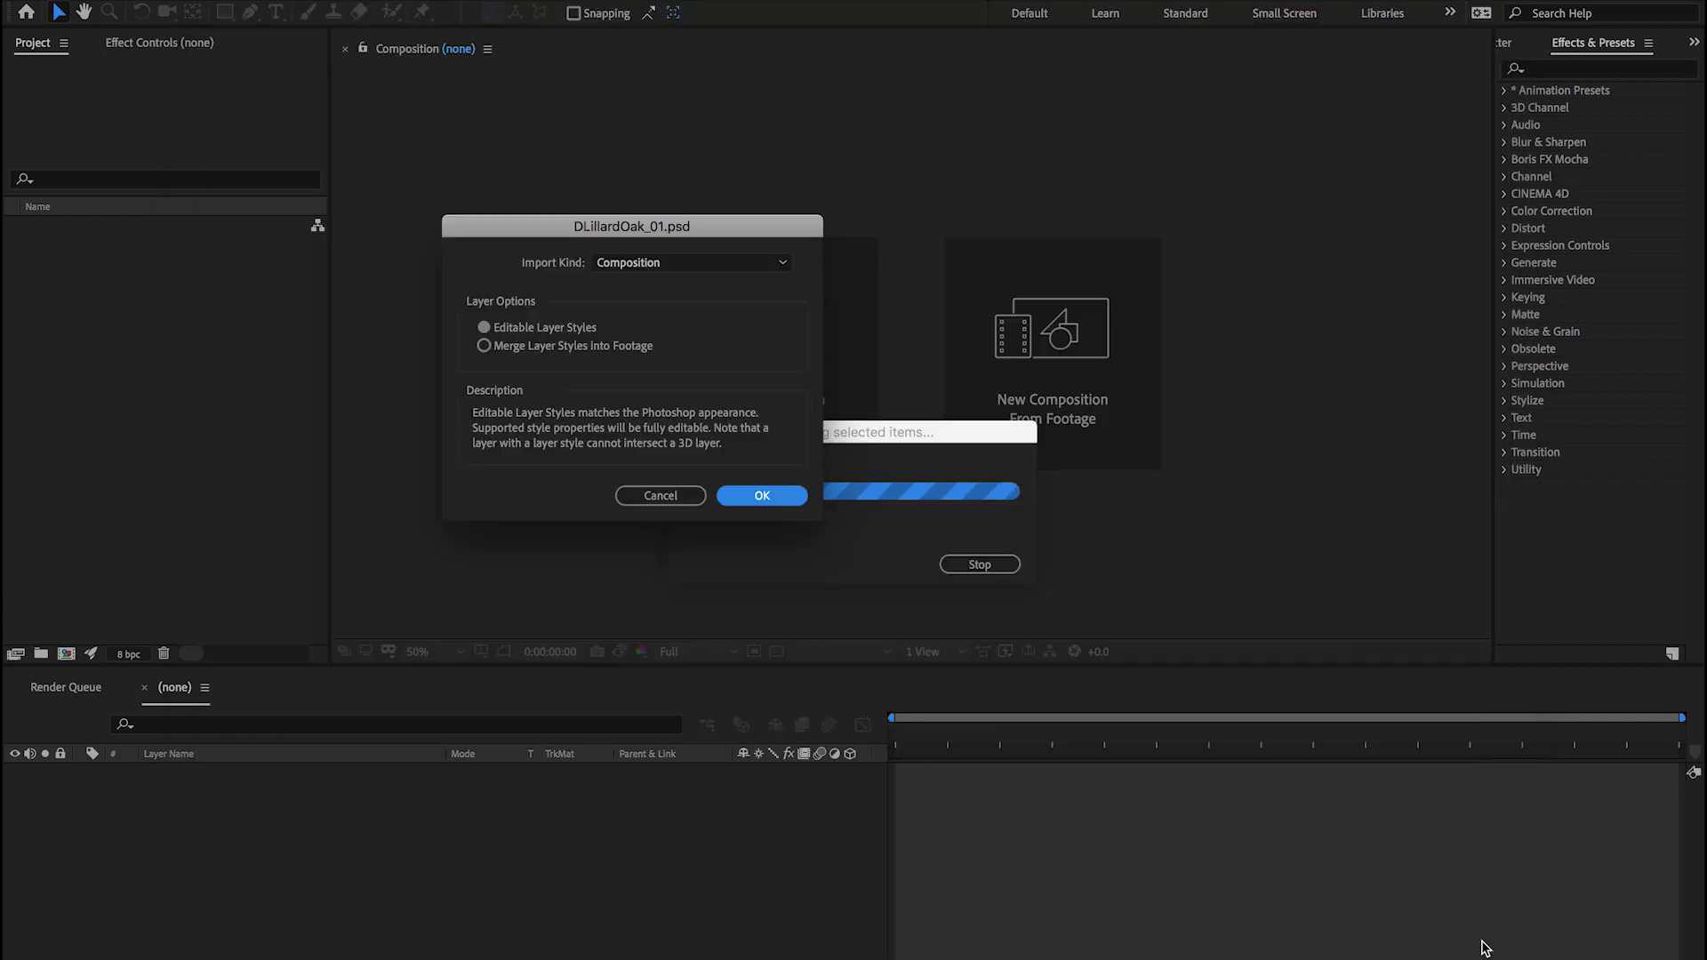
left_click(763, 496)
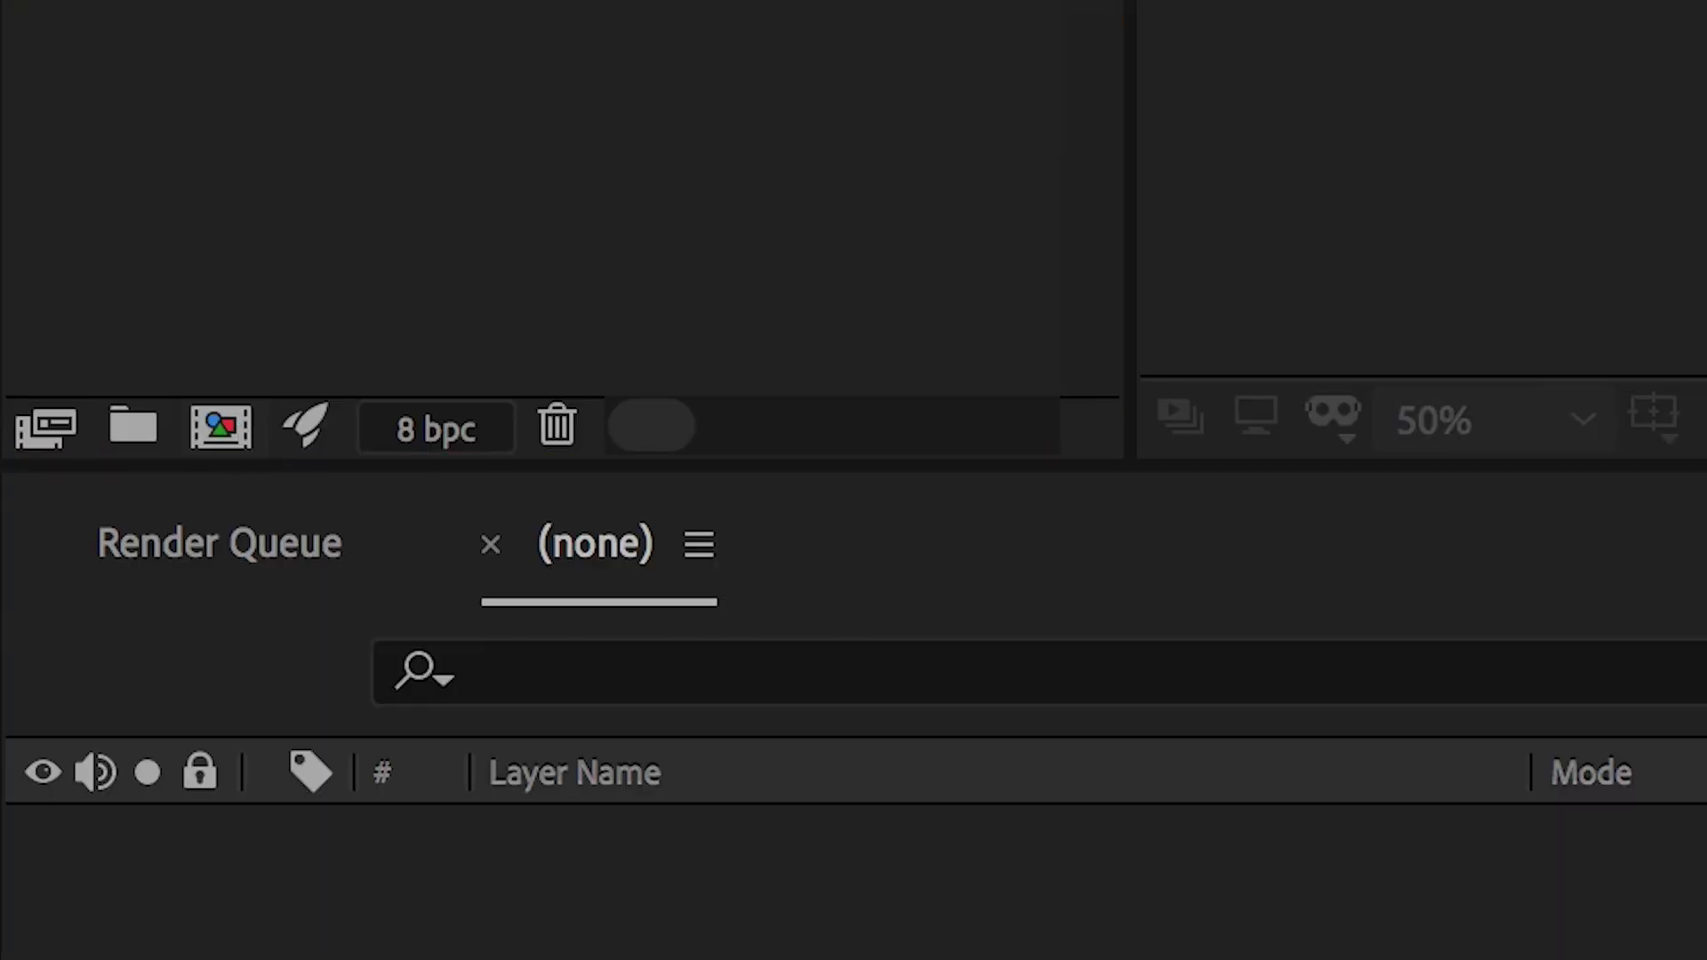
- Create a white 1920×1080 Comp 1 and open the DLillardOak_01 composition
left_click(220, 427)
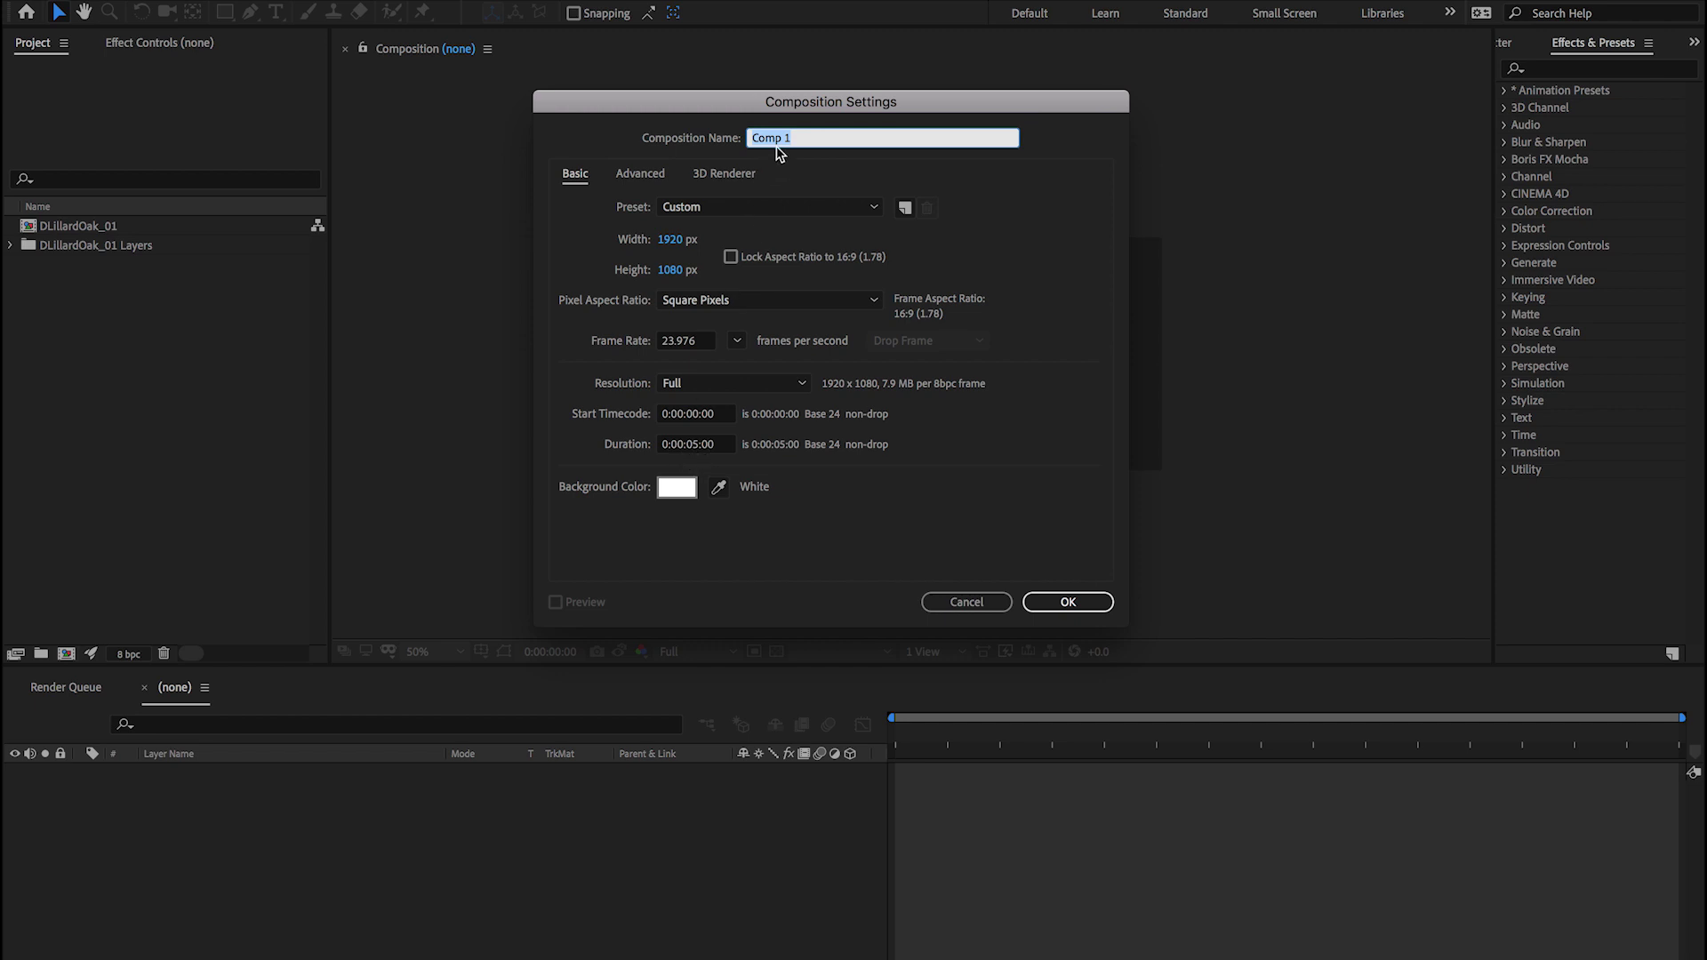
key("Return")
double_click(30, 243)
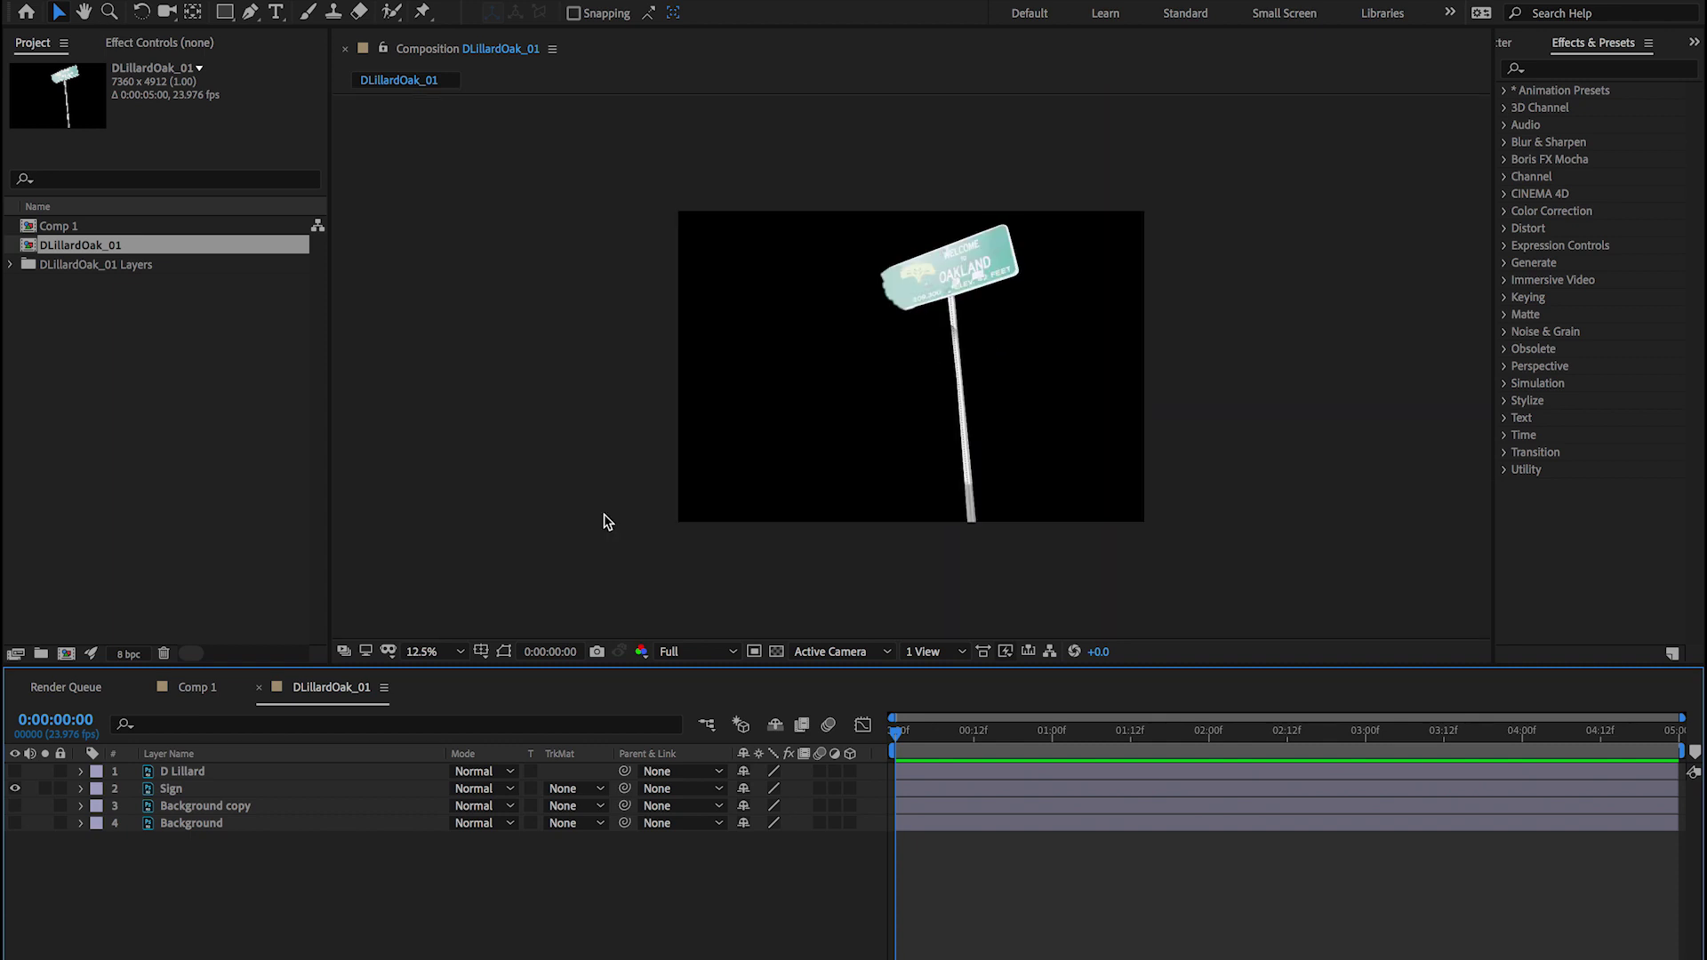
- Turn on Background copy, Sign and D Lillard, and select layers 1–3
left_click(15, 789)
left_click(15, 805)
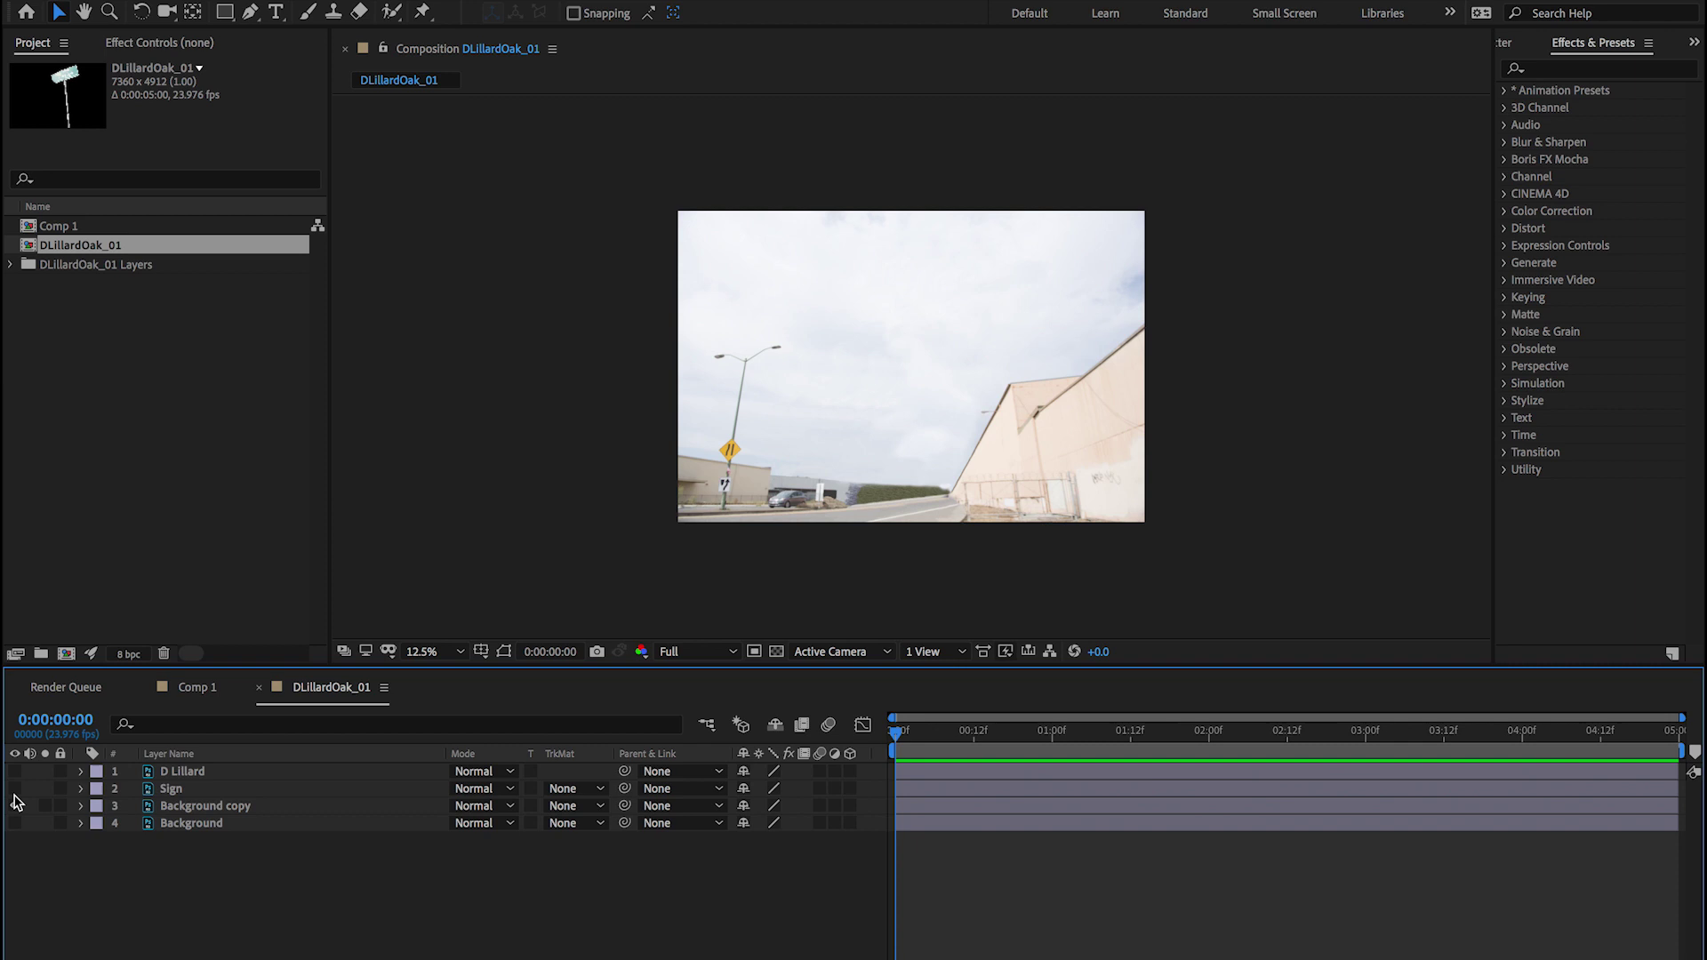
left_click(15, 789)
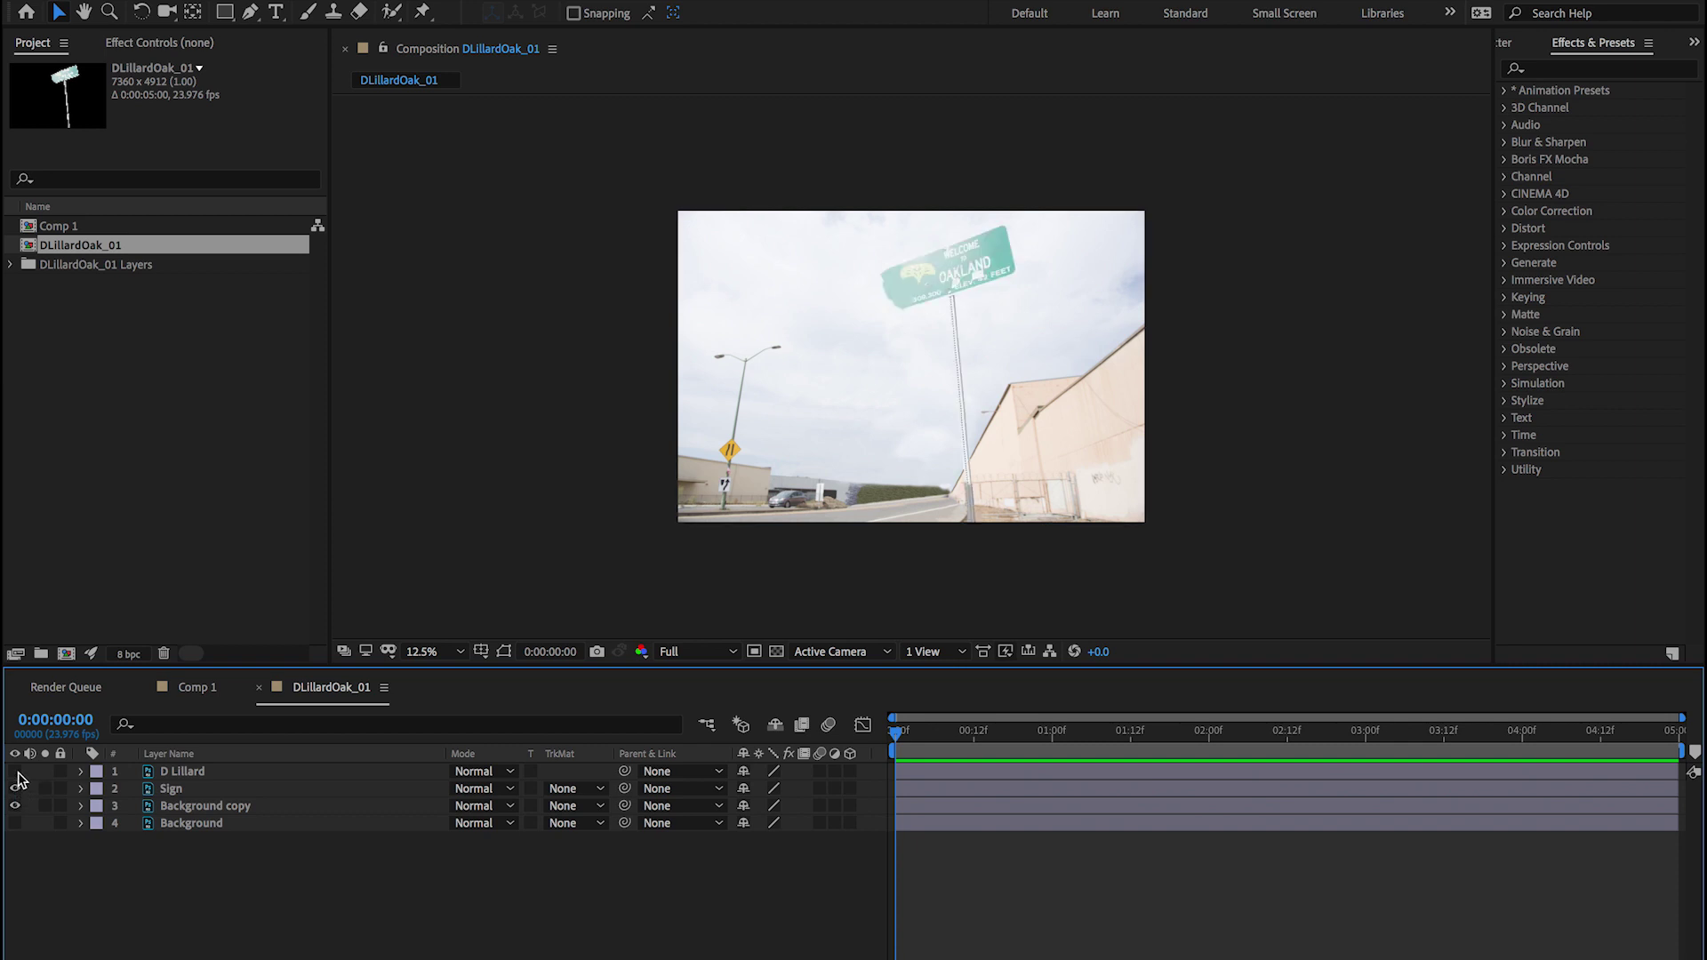
left_click(15, 772)
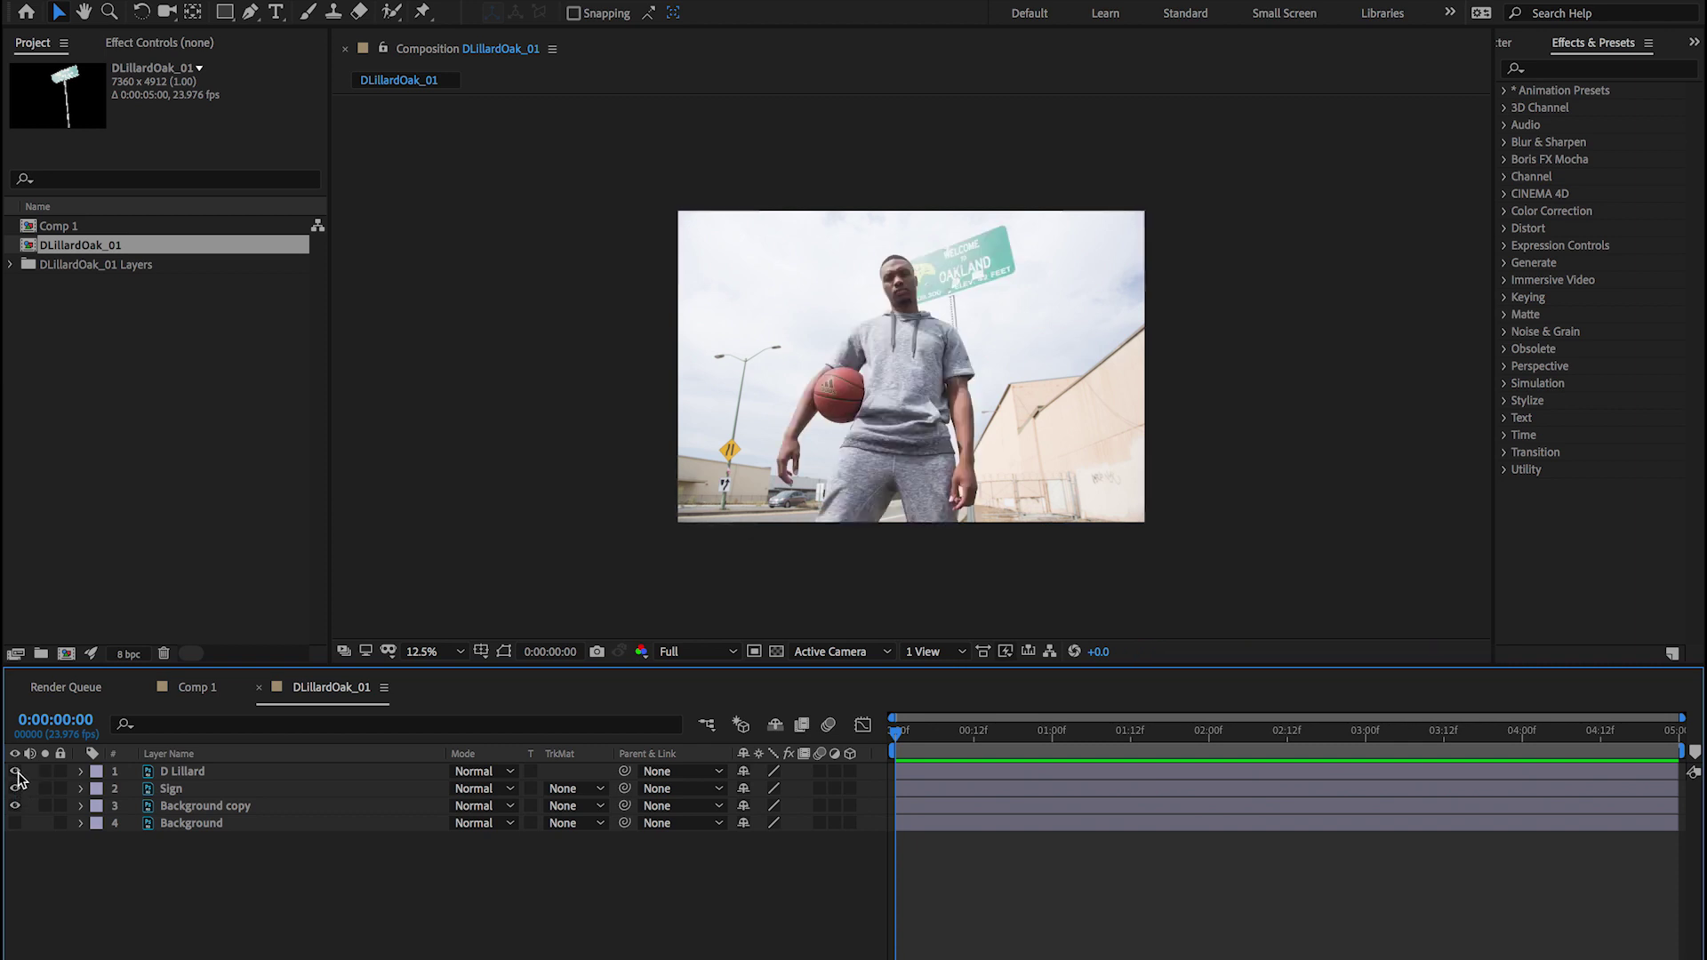
left_click(174, 772)
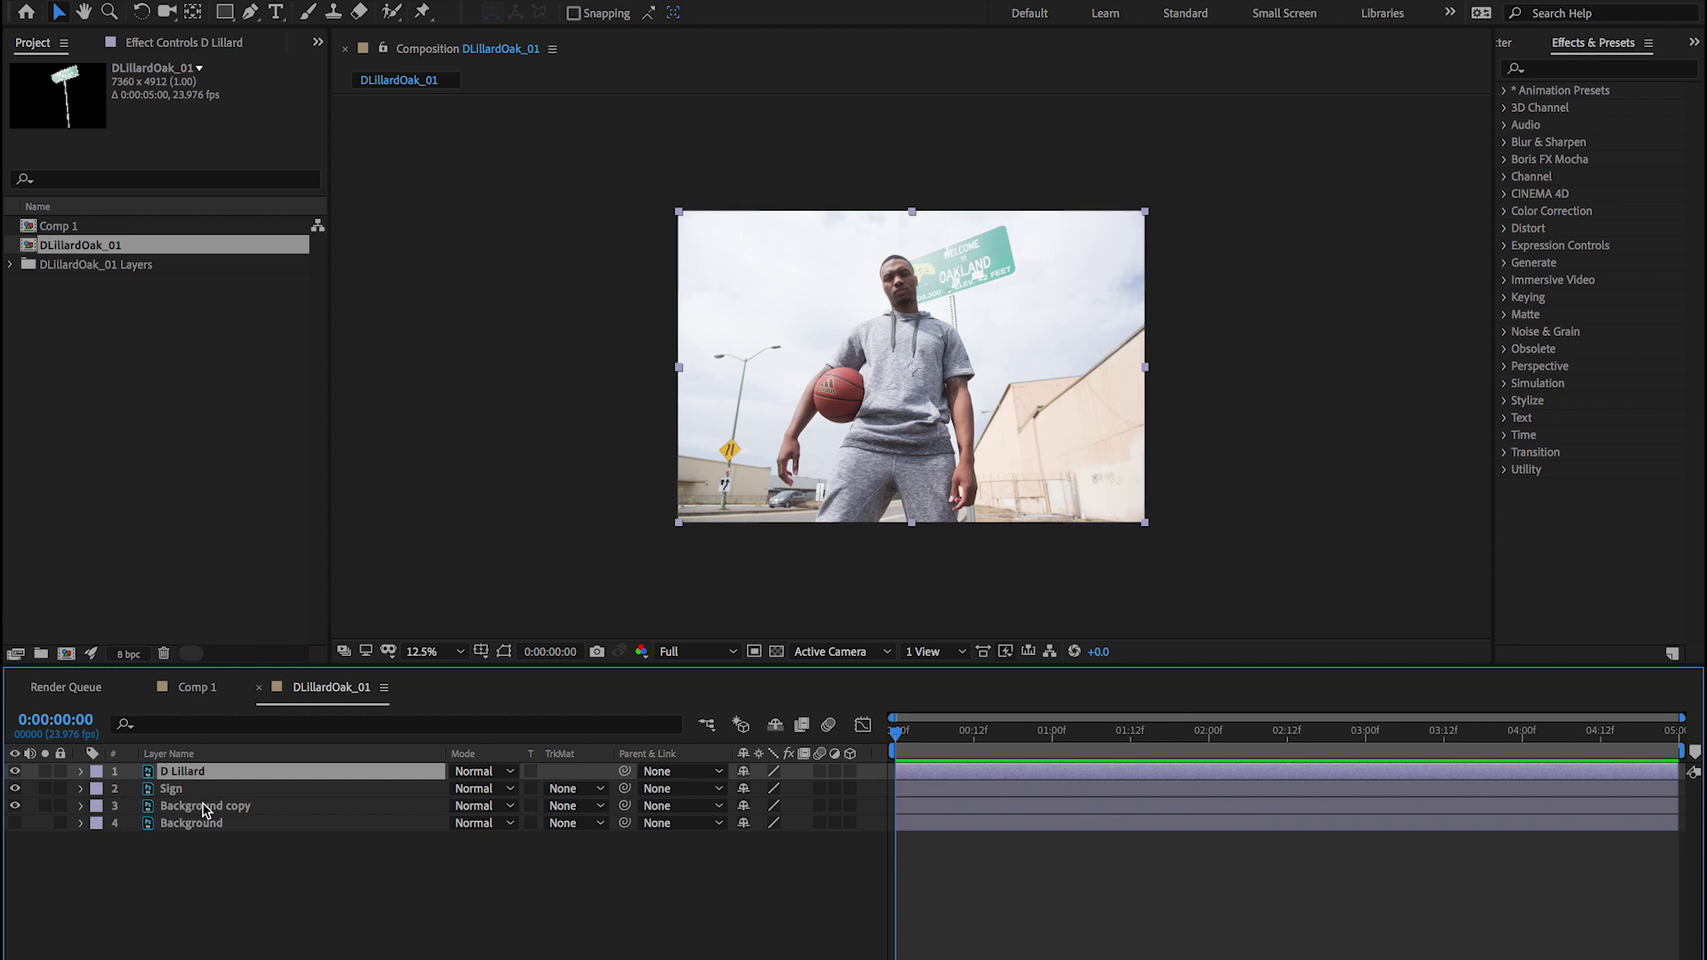
left_click(205, 807, "shift")
- Paste the three layers into Comp 1 and fit them to the comp height and width
left_click(184, 688)
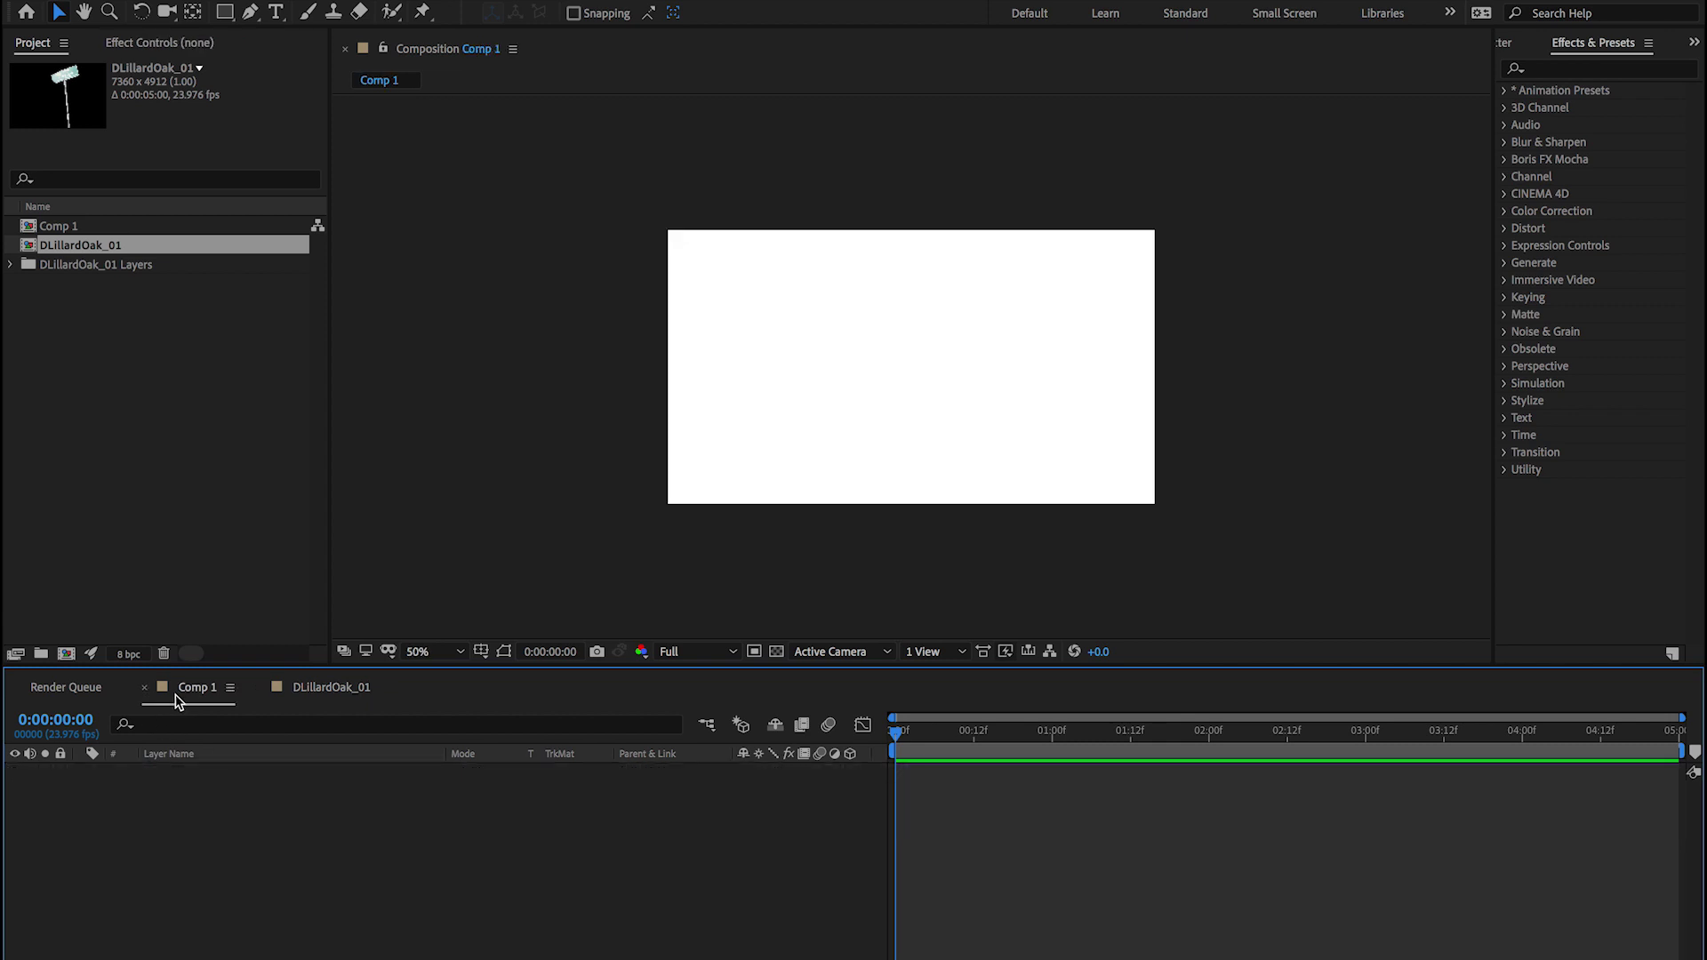
key("ctrl+v")
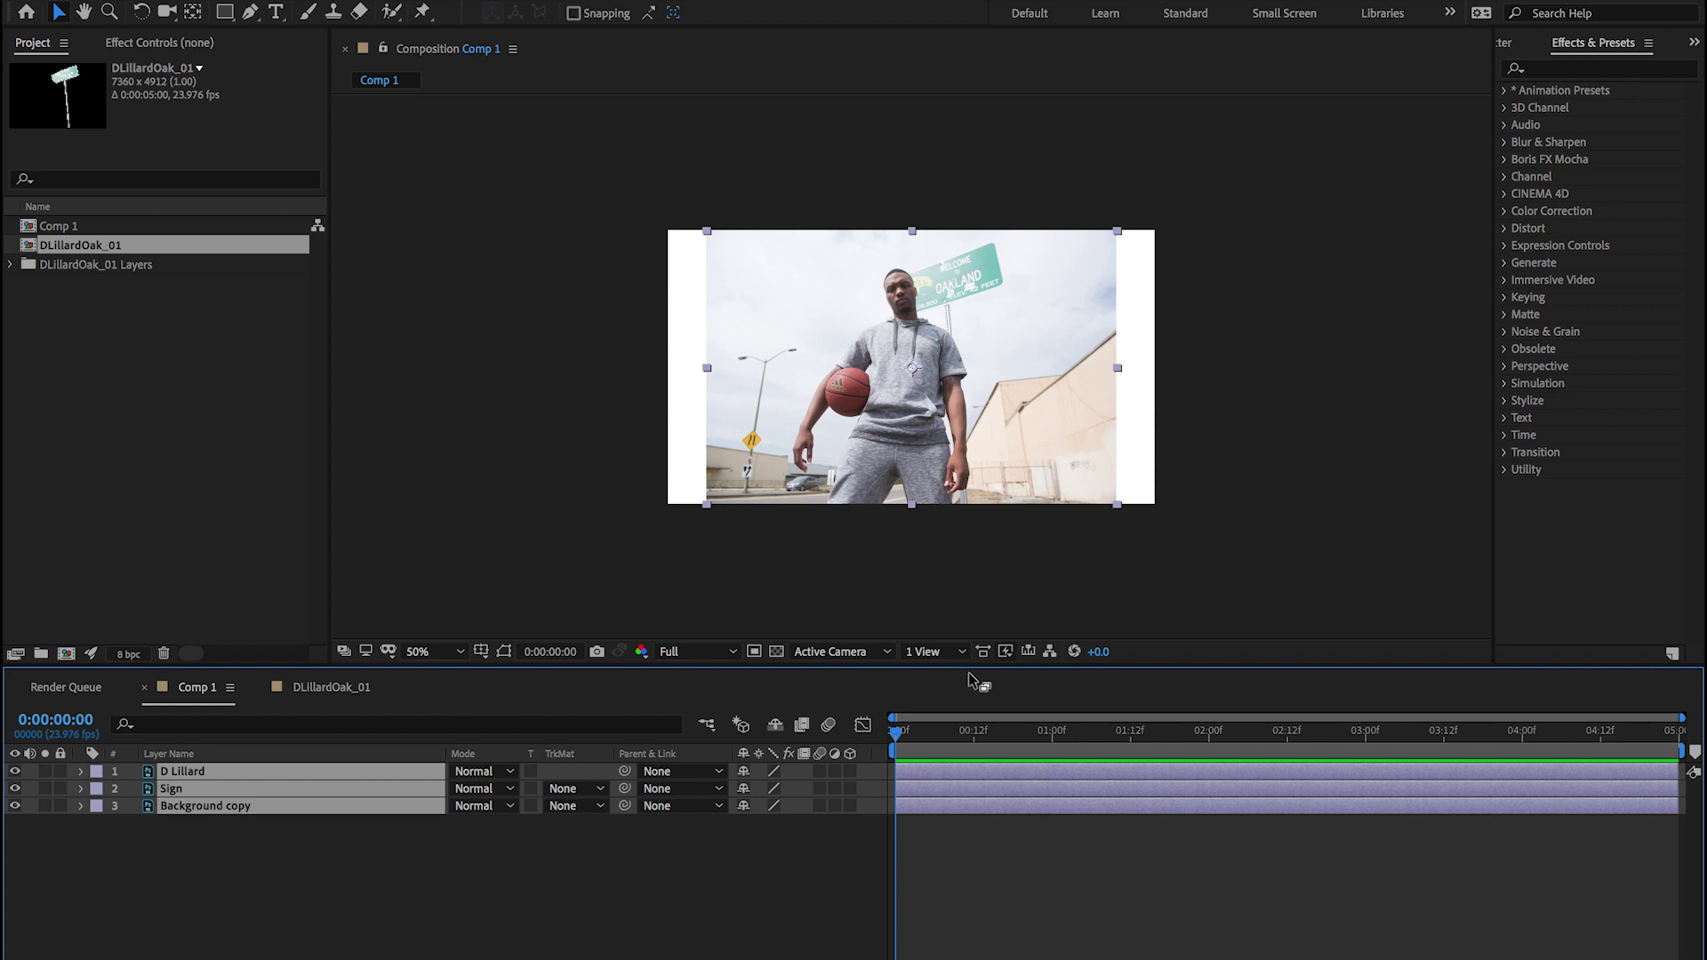
key("ctrl+alt+shift+h")
key("ctrl+alt+shift+w")
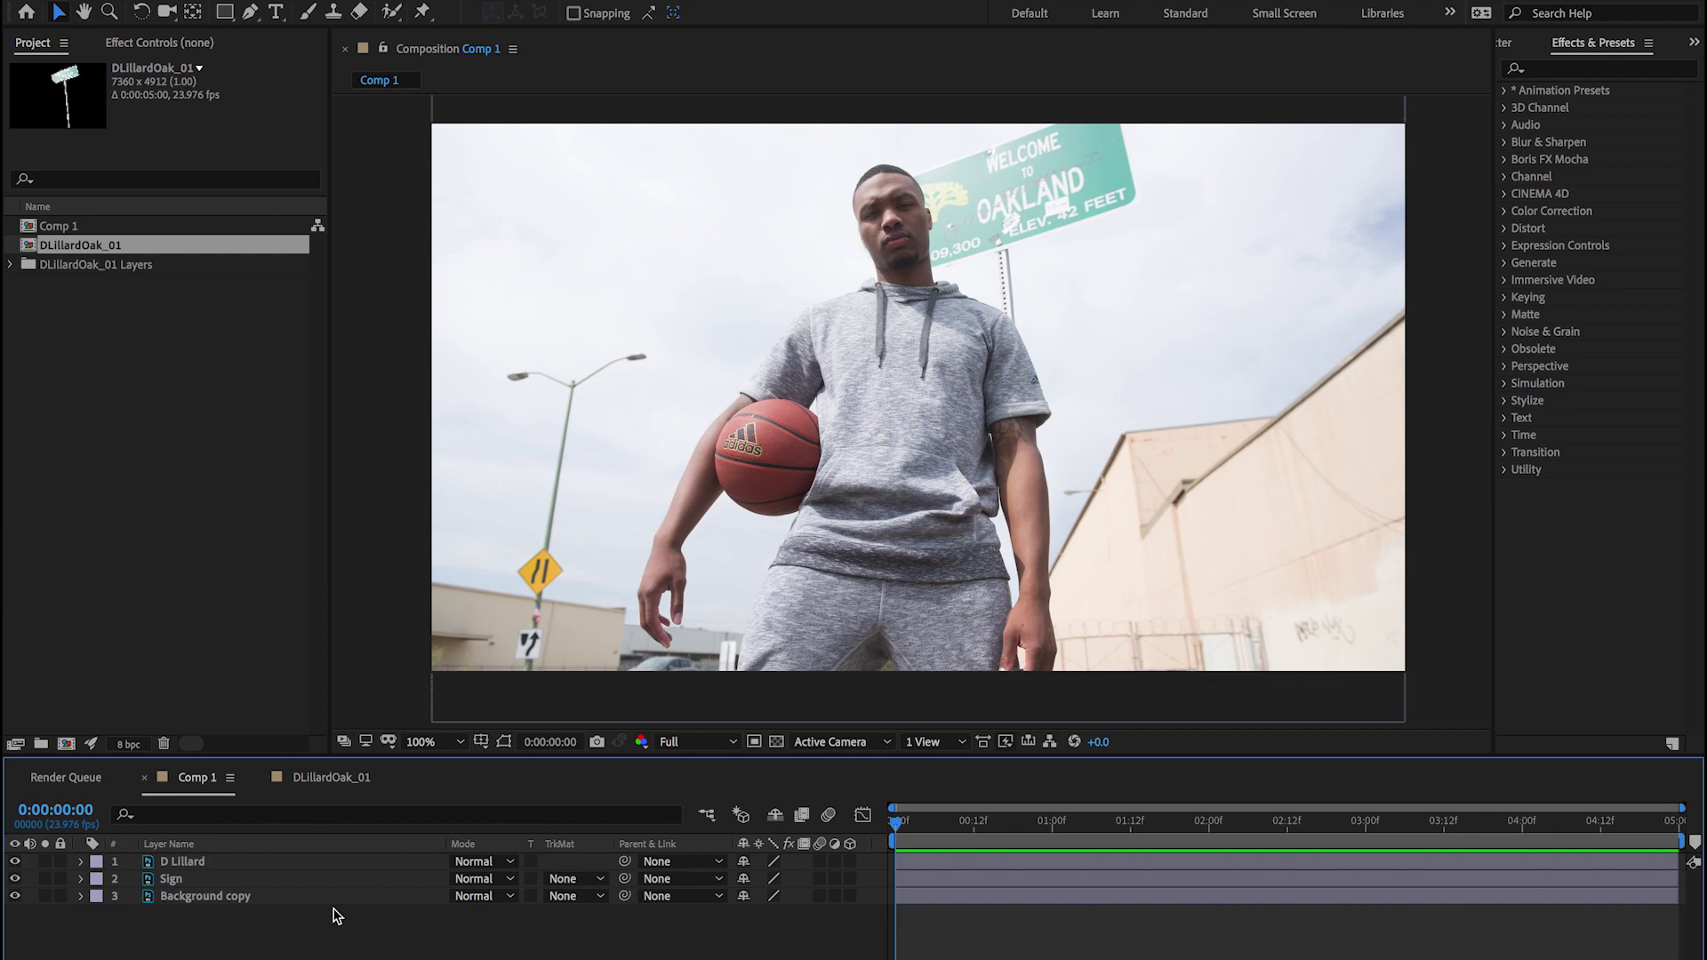
- Enable the 3D switch on D Lillard, Sign and Background copy
left_click(850, 861)
left_click(850, 879)
left_click(850, 896)
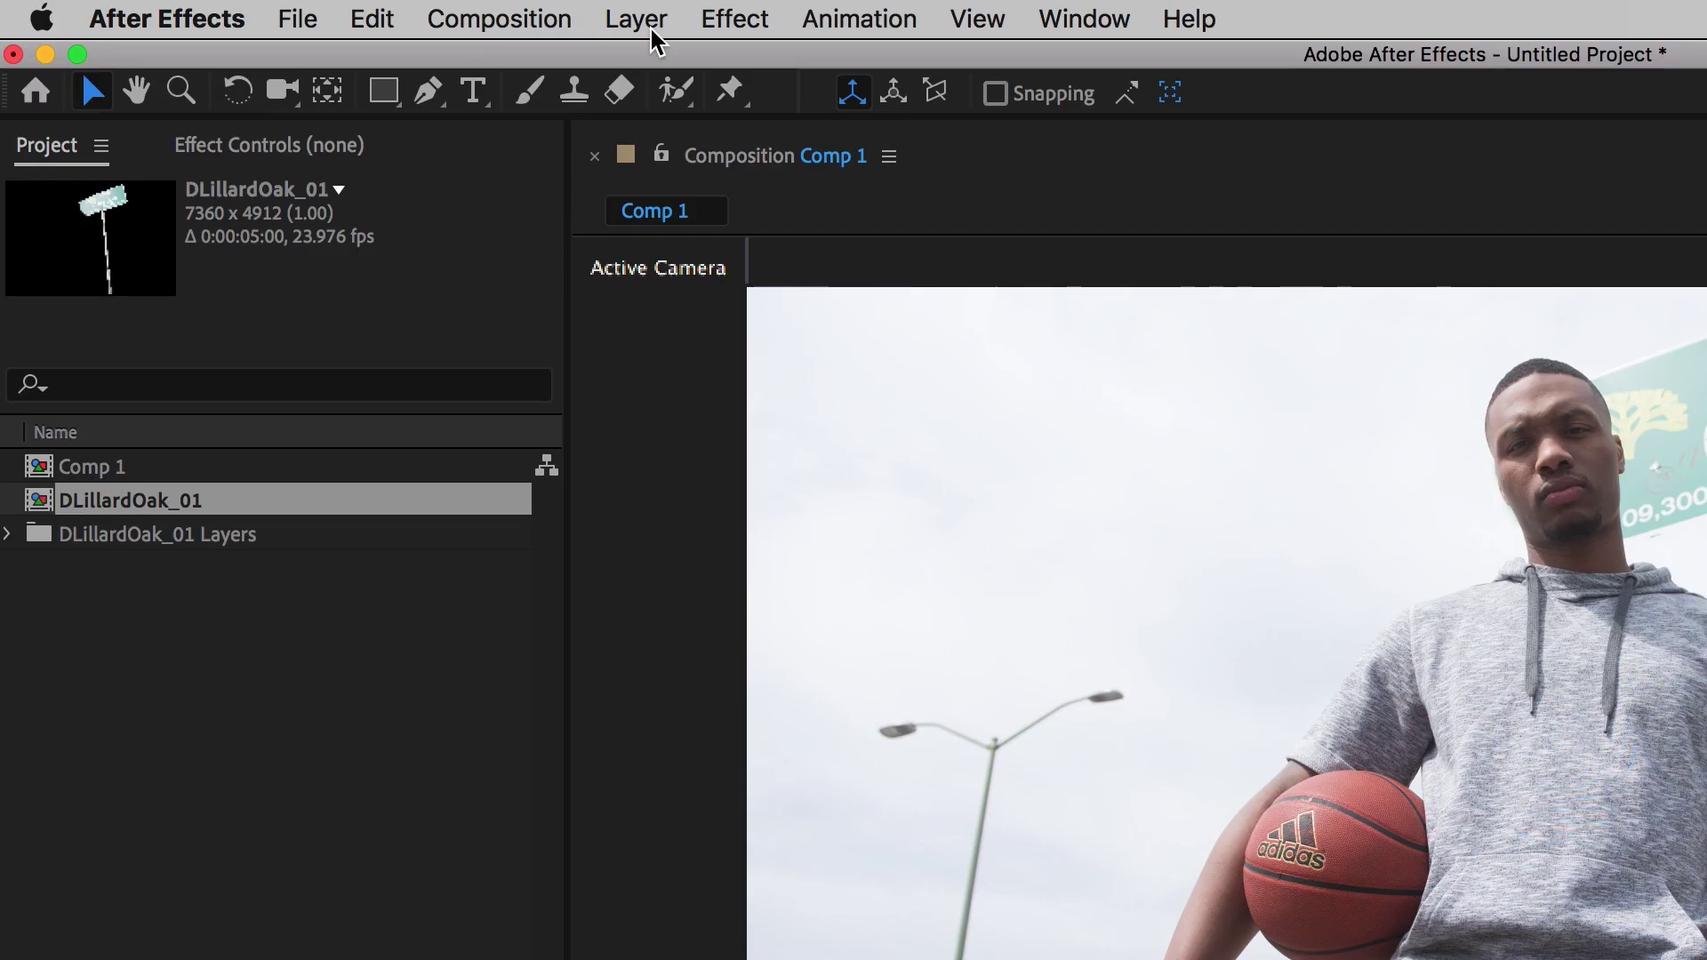
- Add a new camera layer using the 35mm lens preset
left_click(636, 18)
mouse_move(652, 61)
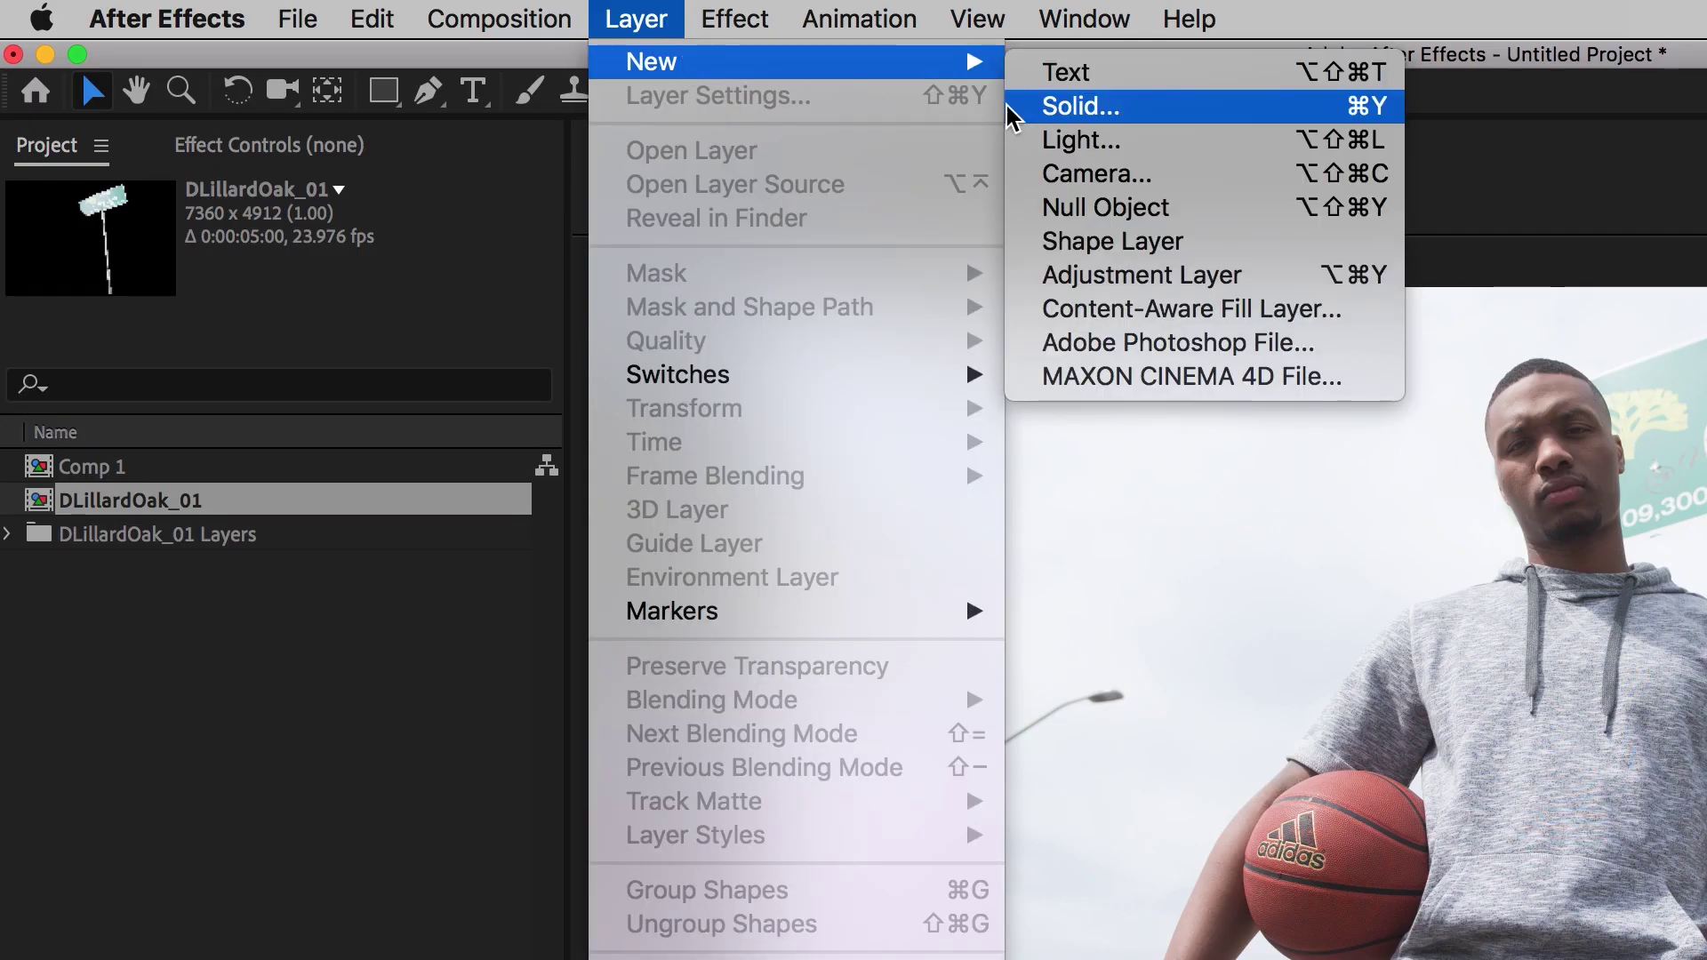
left_click(1031, 173)
left_click(978, 357)
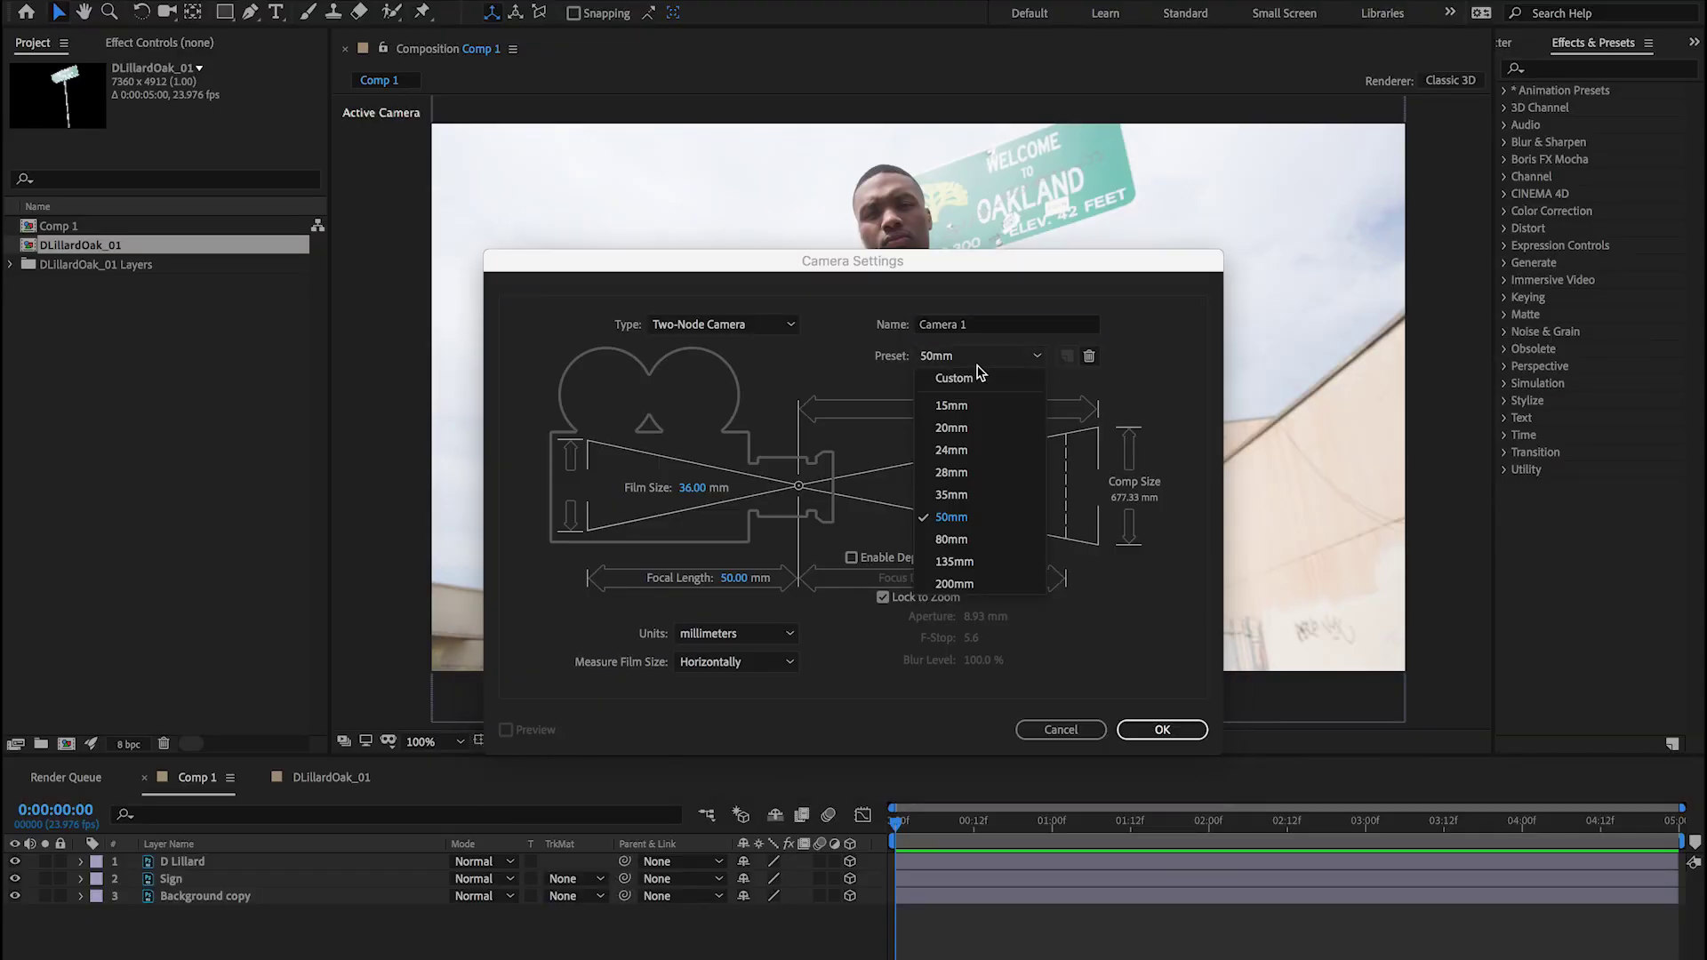
left_click(968, 495)
key("Return")
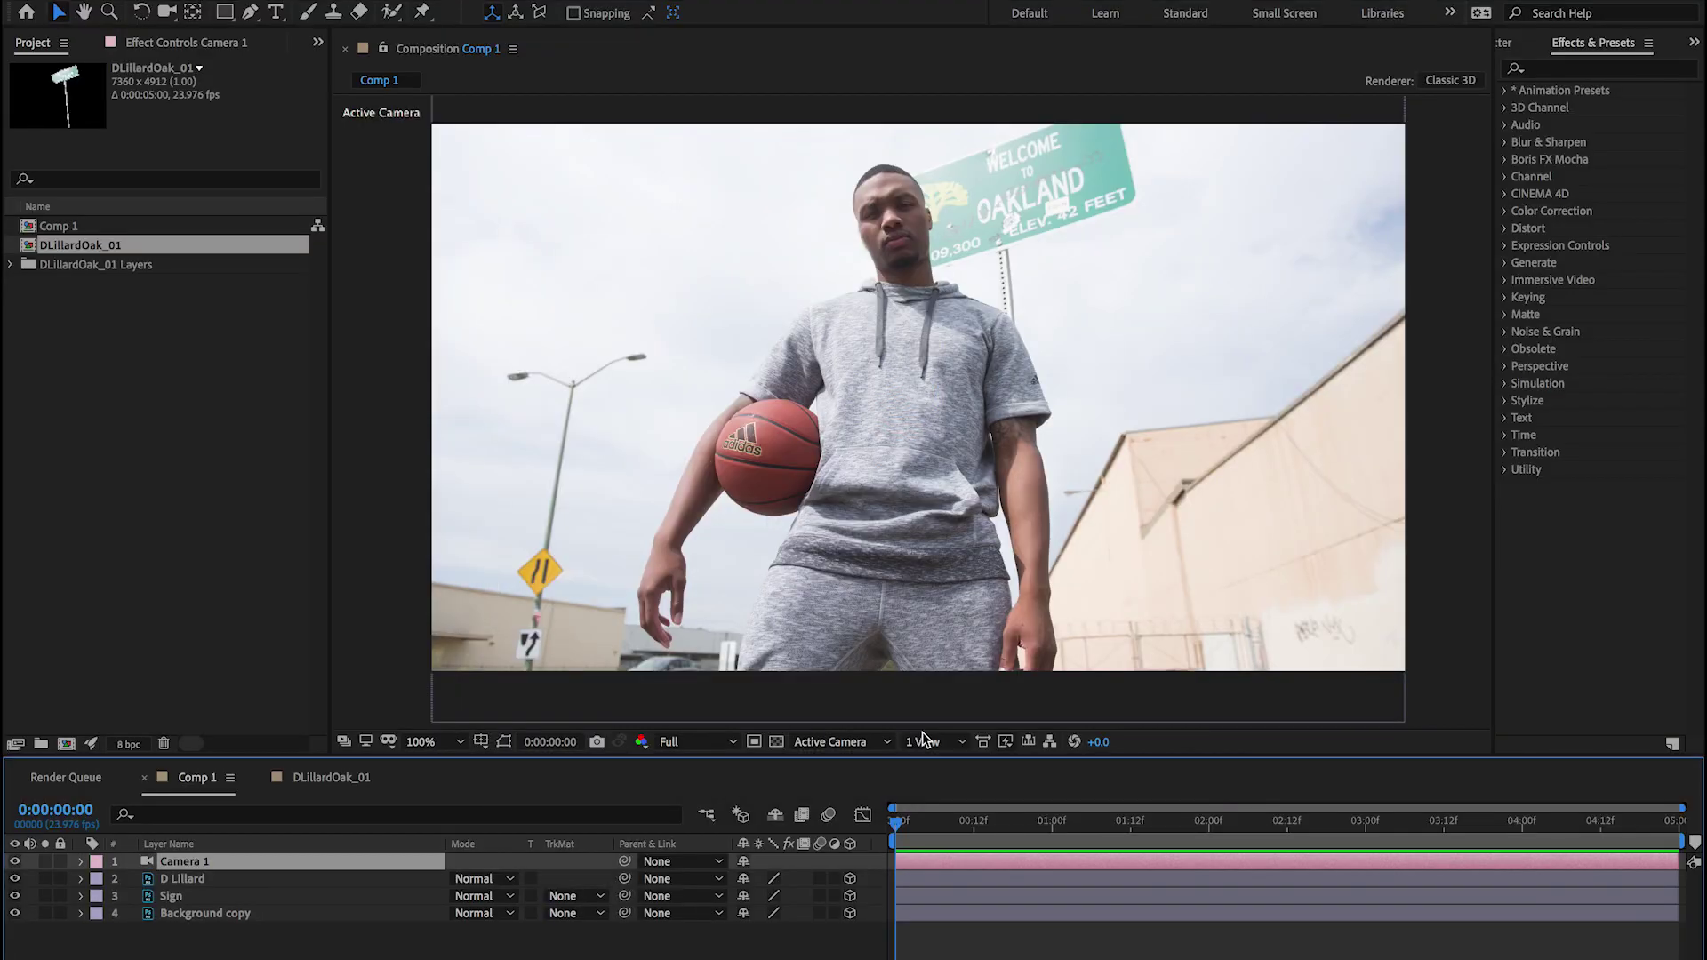
- Split the viewer into 2 Views with a zoomed-out Top view active
left_click(924, 741)
left_click(932, 788)
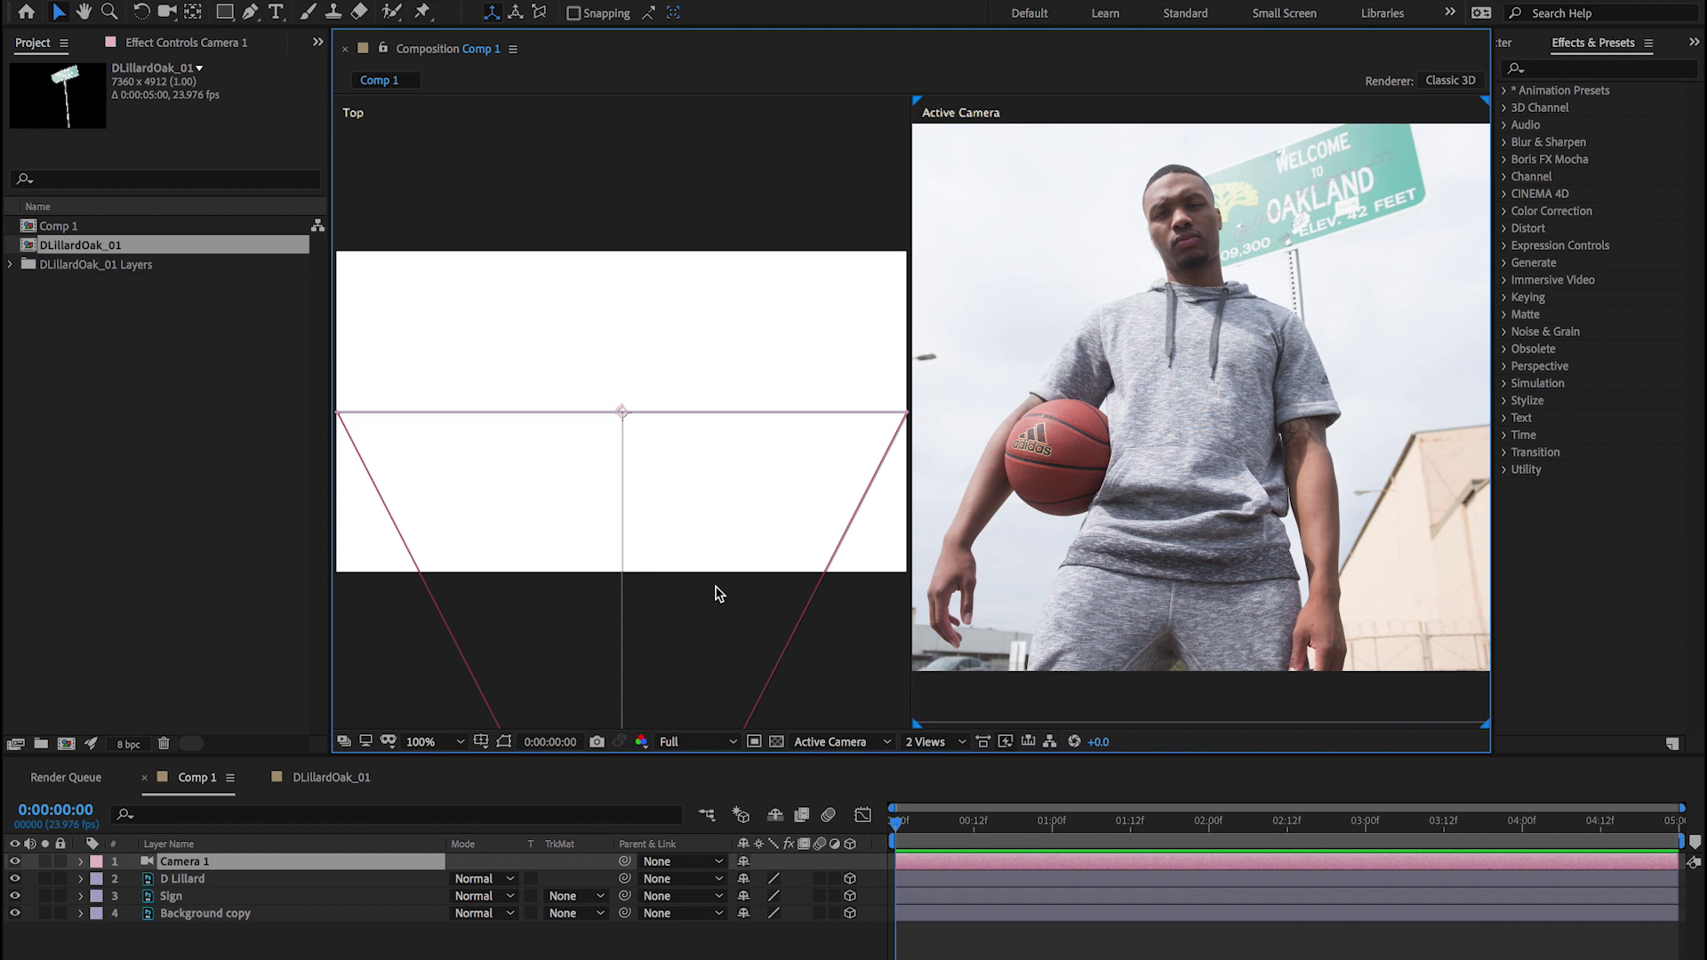
left_click(638, 535)
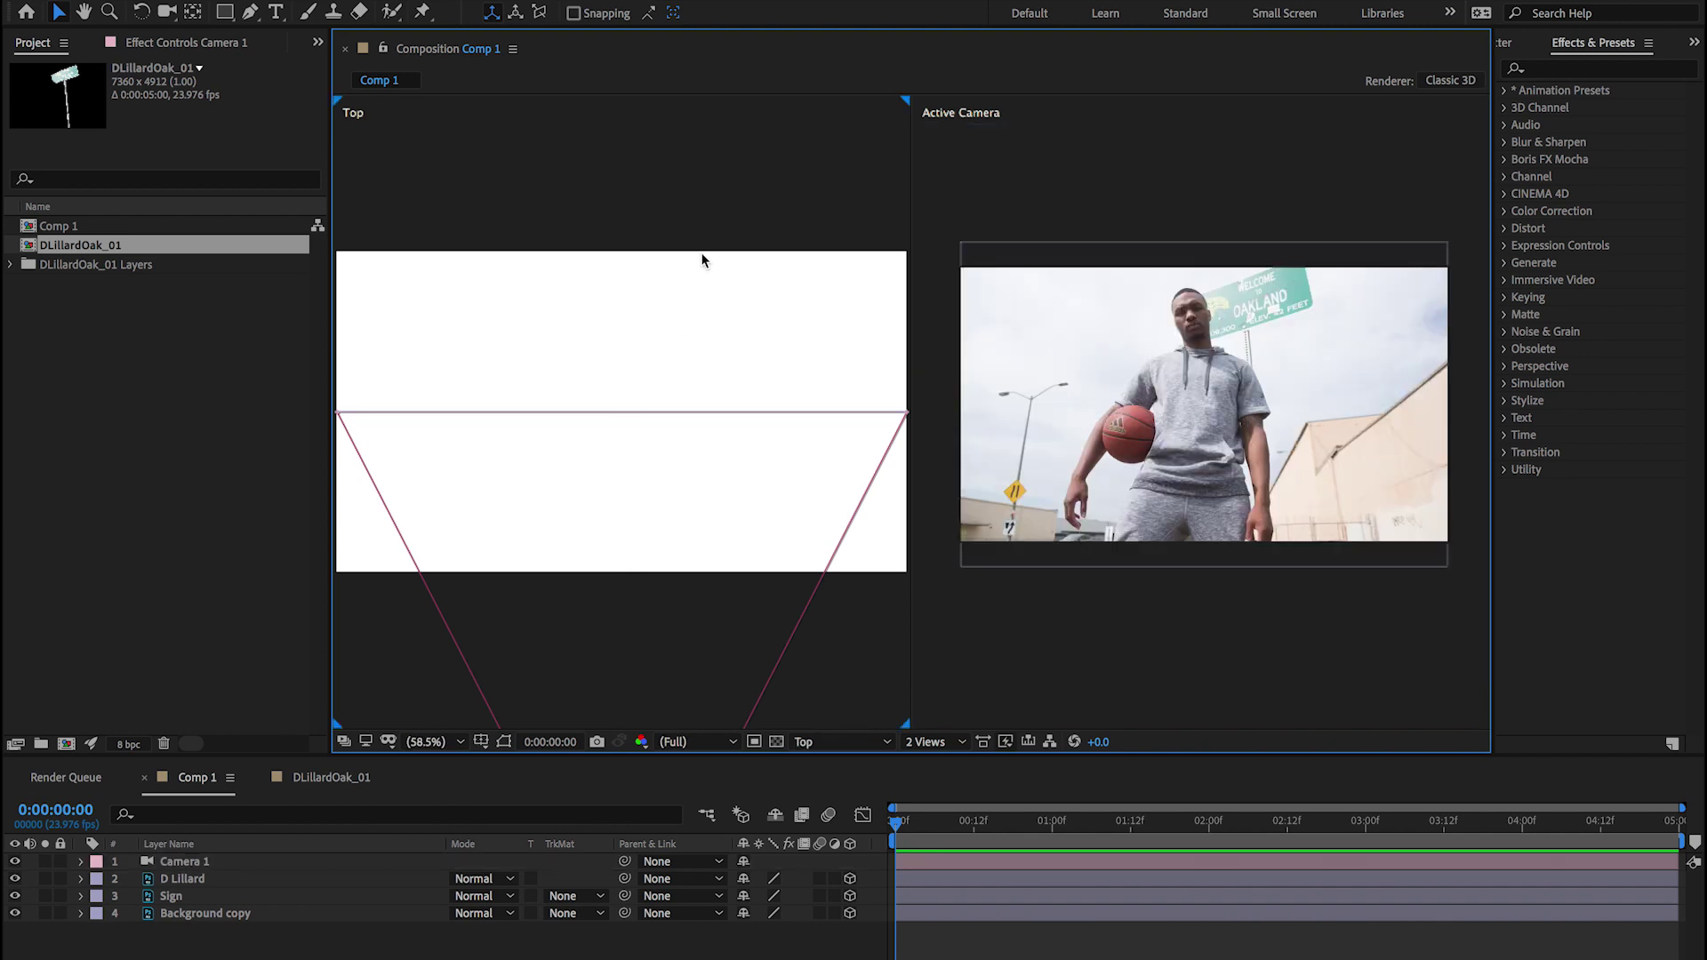
key("comma")
key("comma")
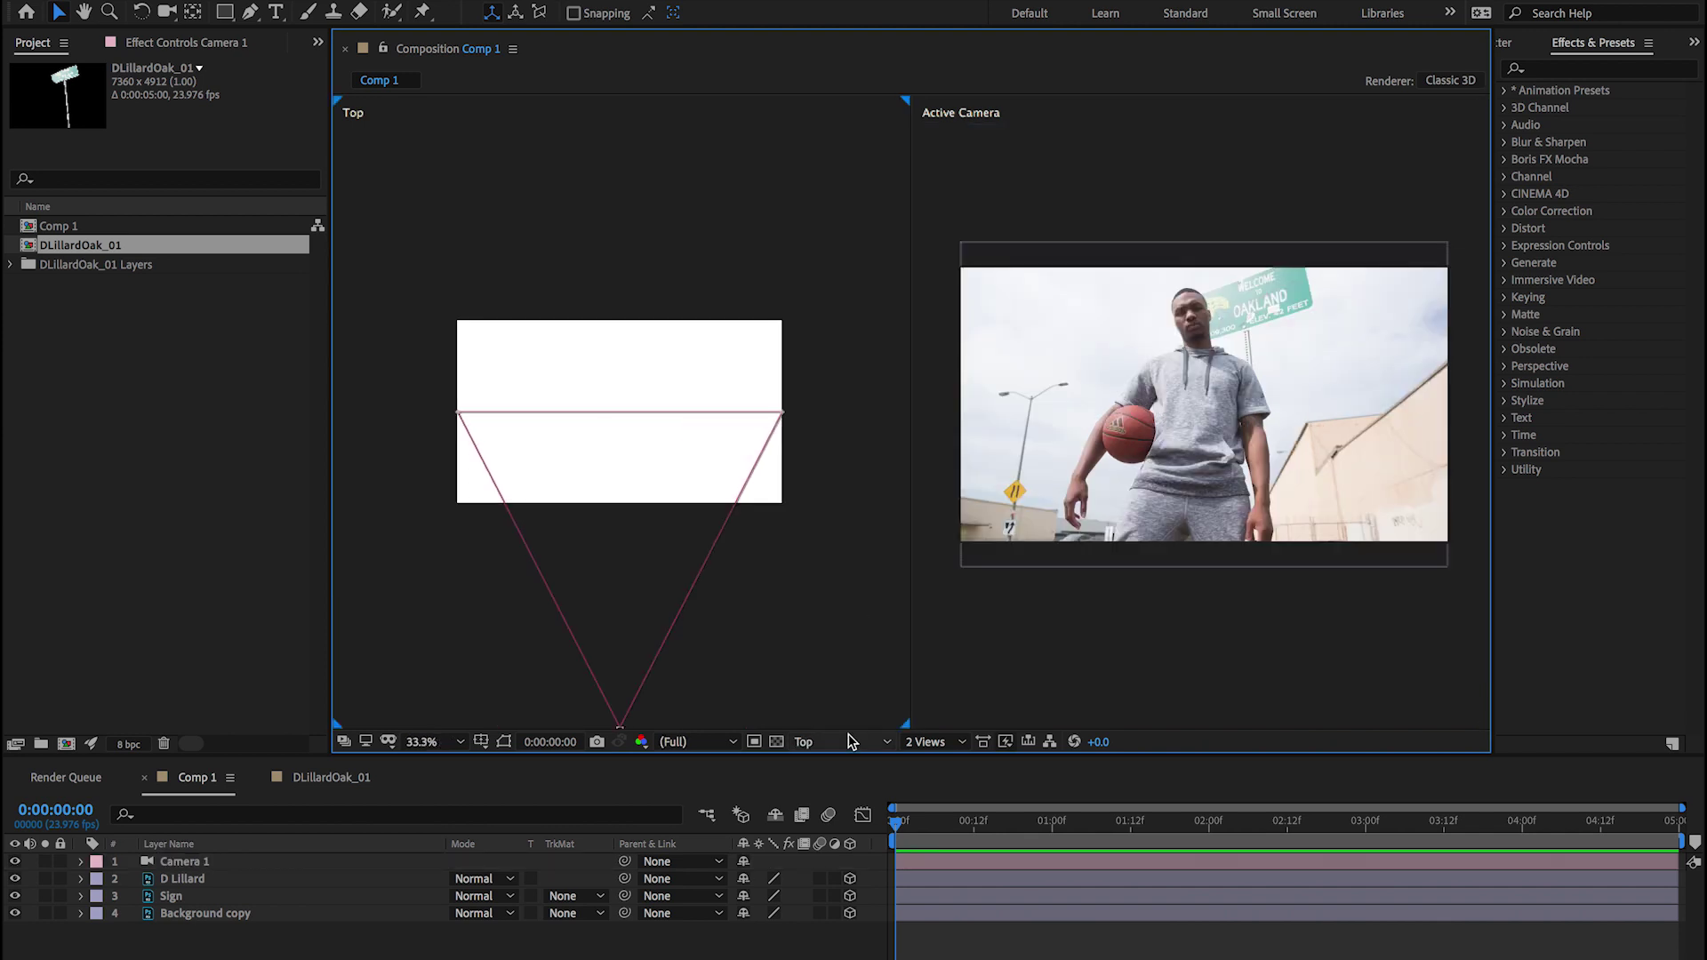
left_click(849, 742)
left_click(842, 869)
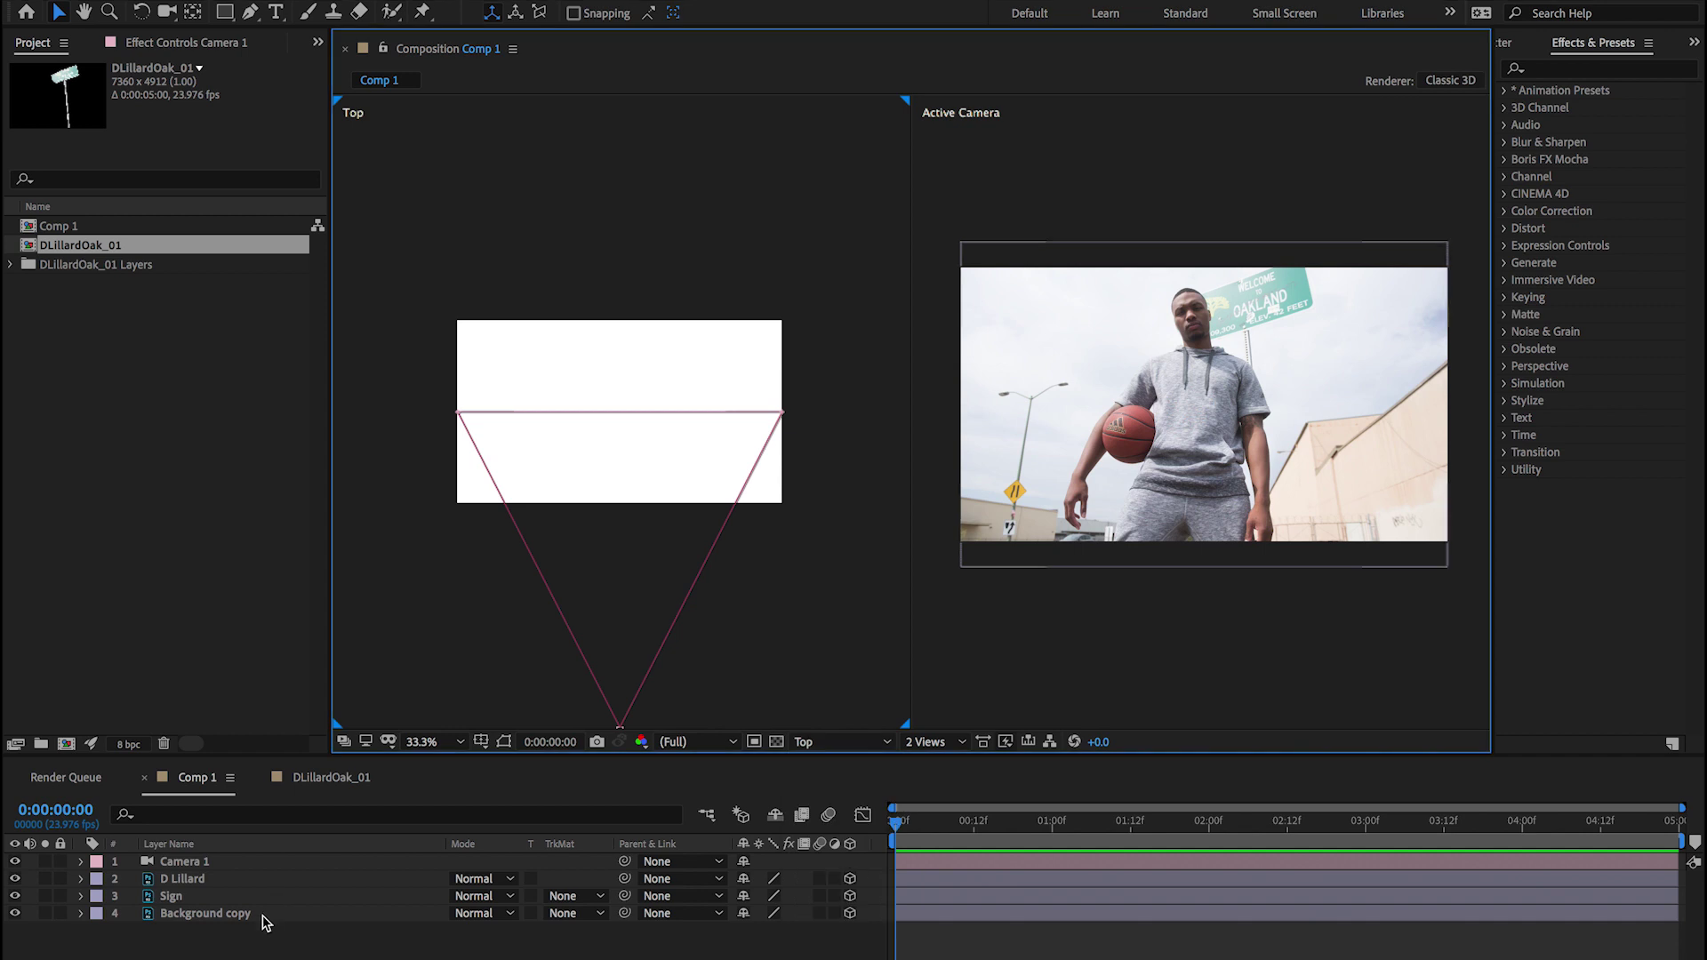
- In Top view, push Background copy back in depth and move Sign toward the camera
left_click(204, 914)
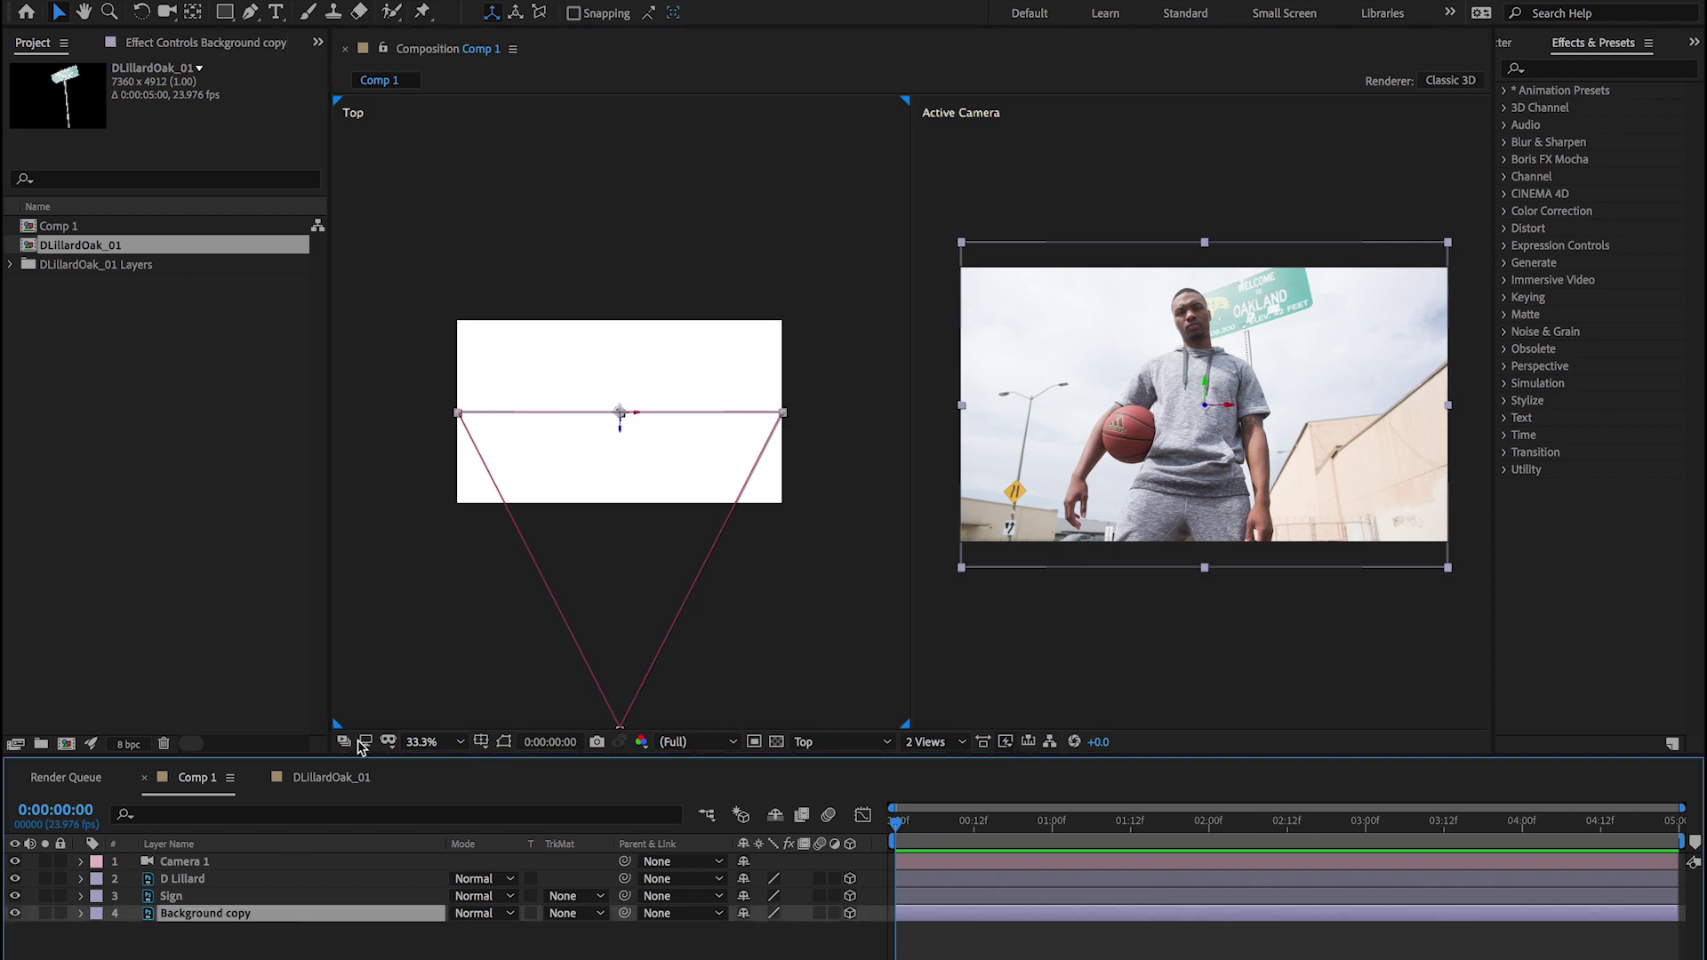
left_click_drag(620, 433, 622, 285)
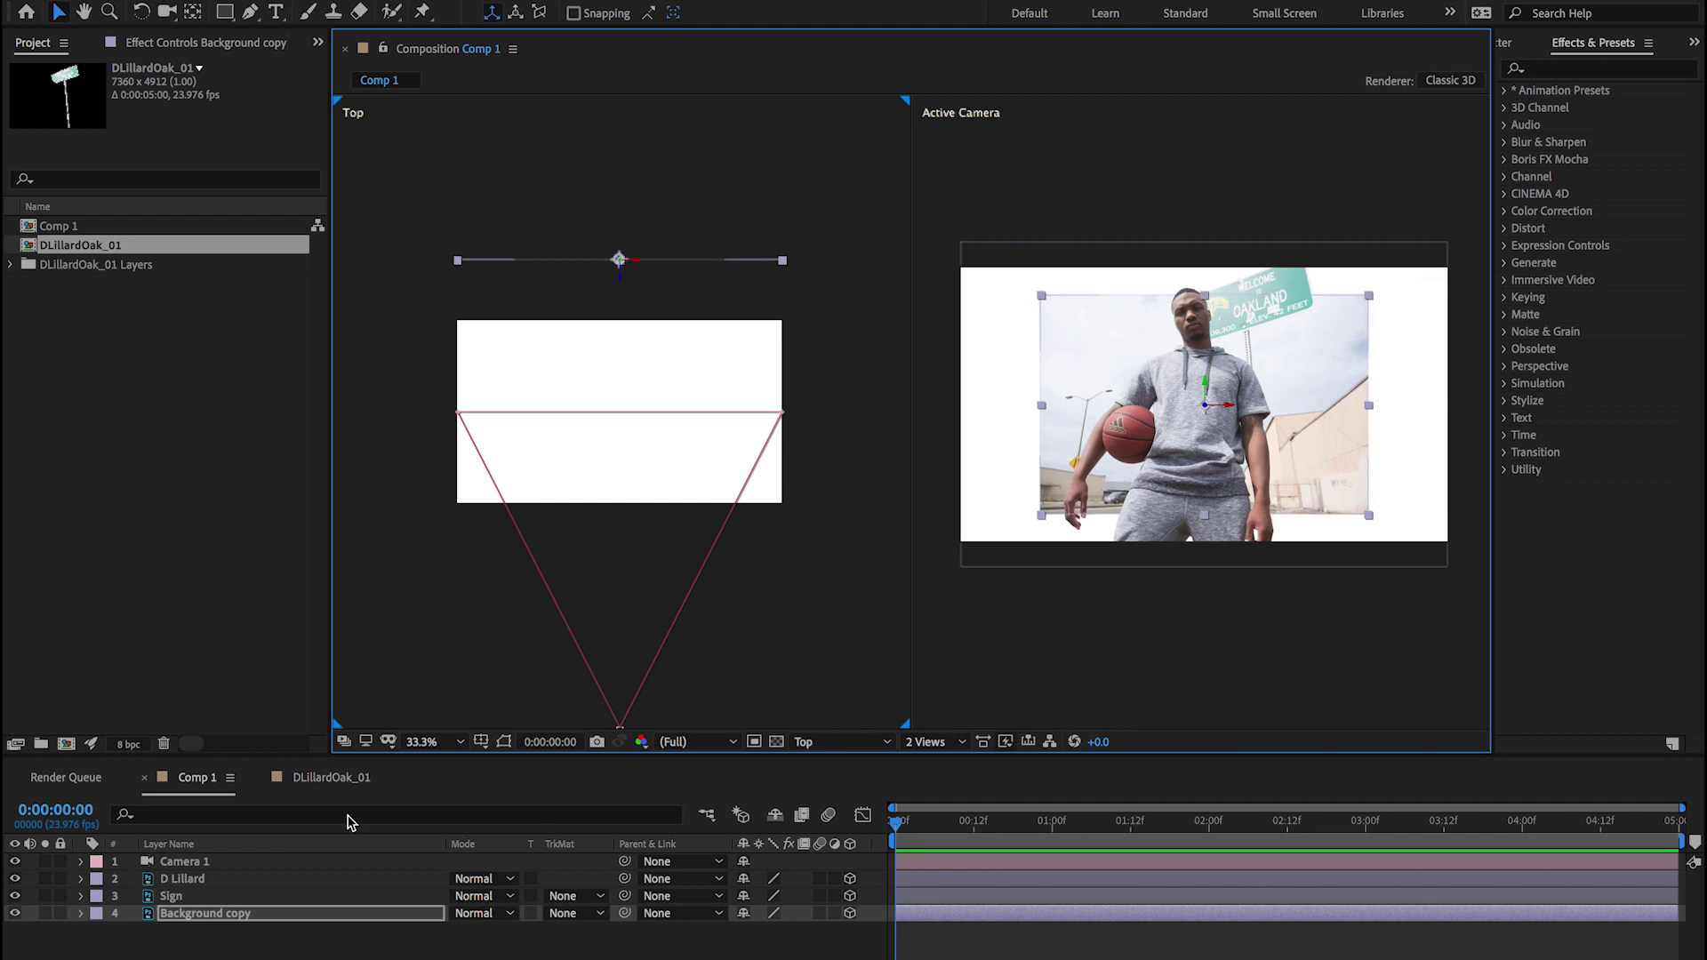
left_click(254, 898)
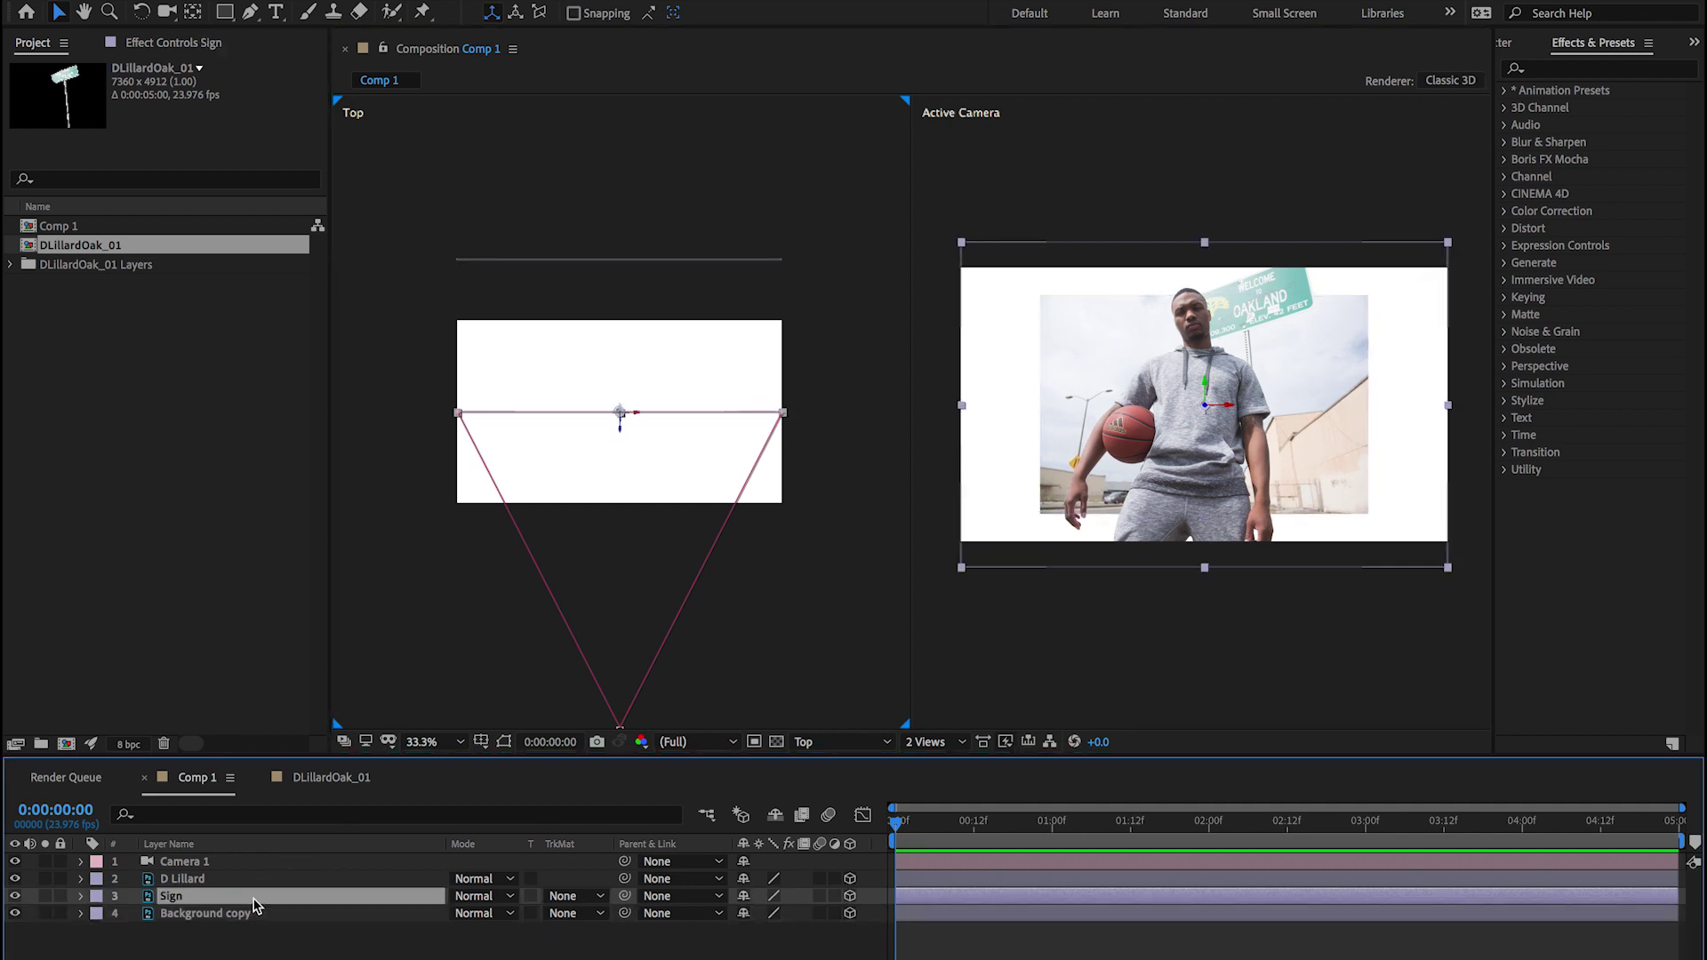
left_click_drag(621, 427, 625, 361)
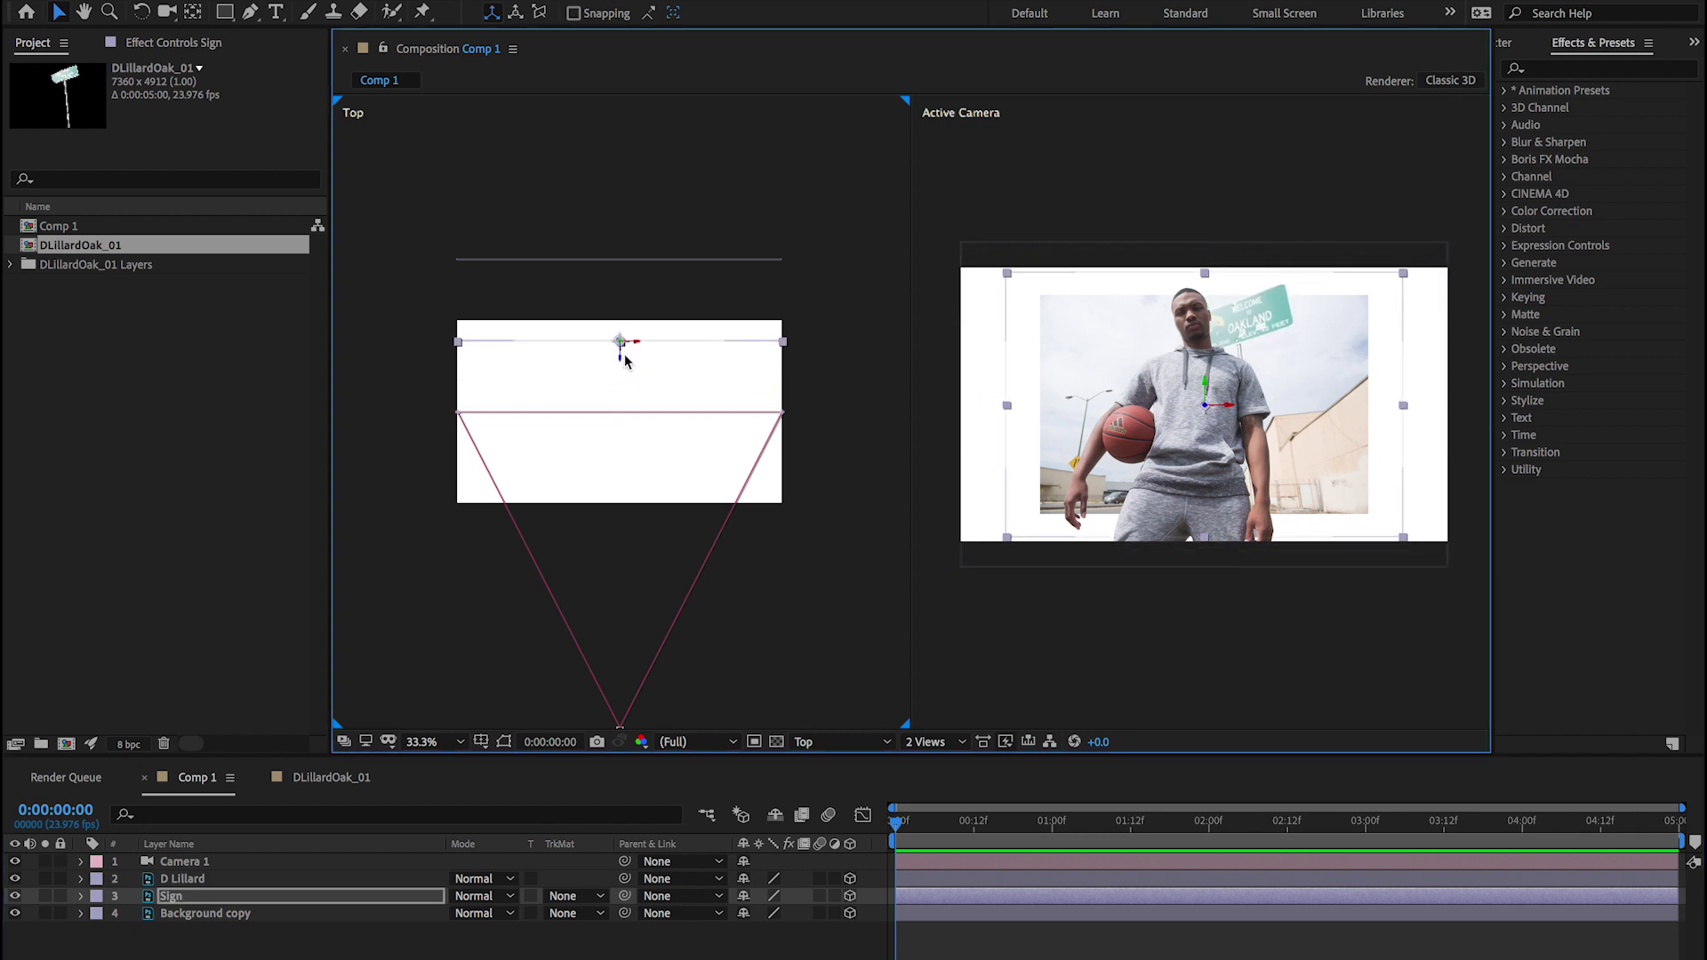
- Scale Background copy to 39.1% to fill the frame and nudge it upward
key("ctrl+Down")
key("s")
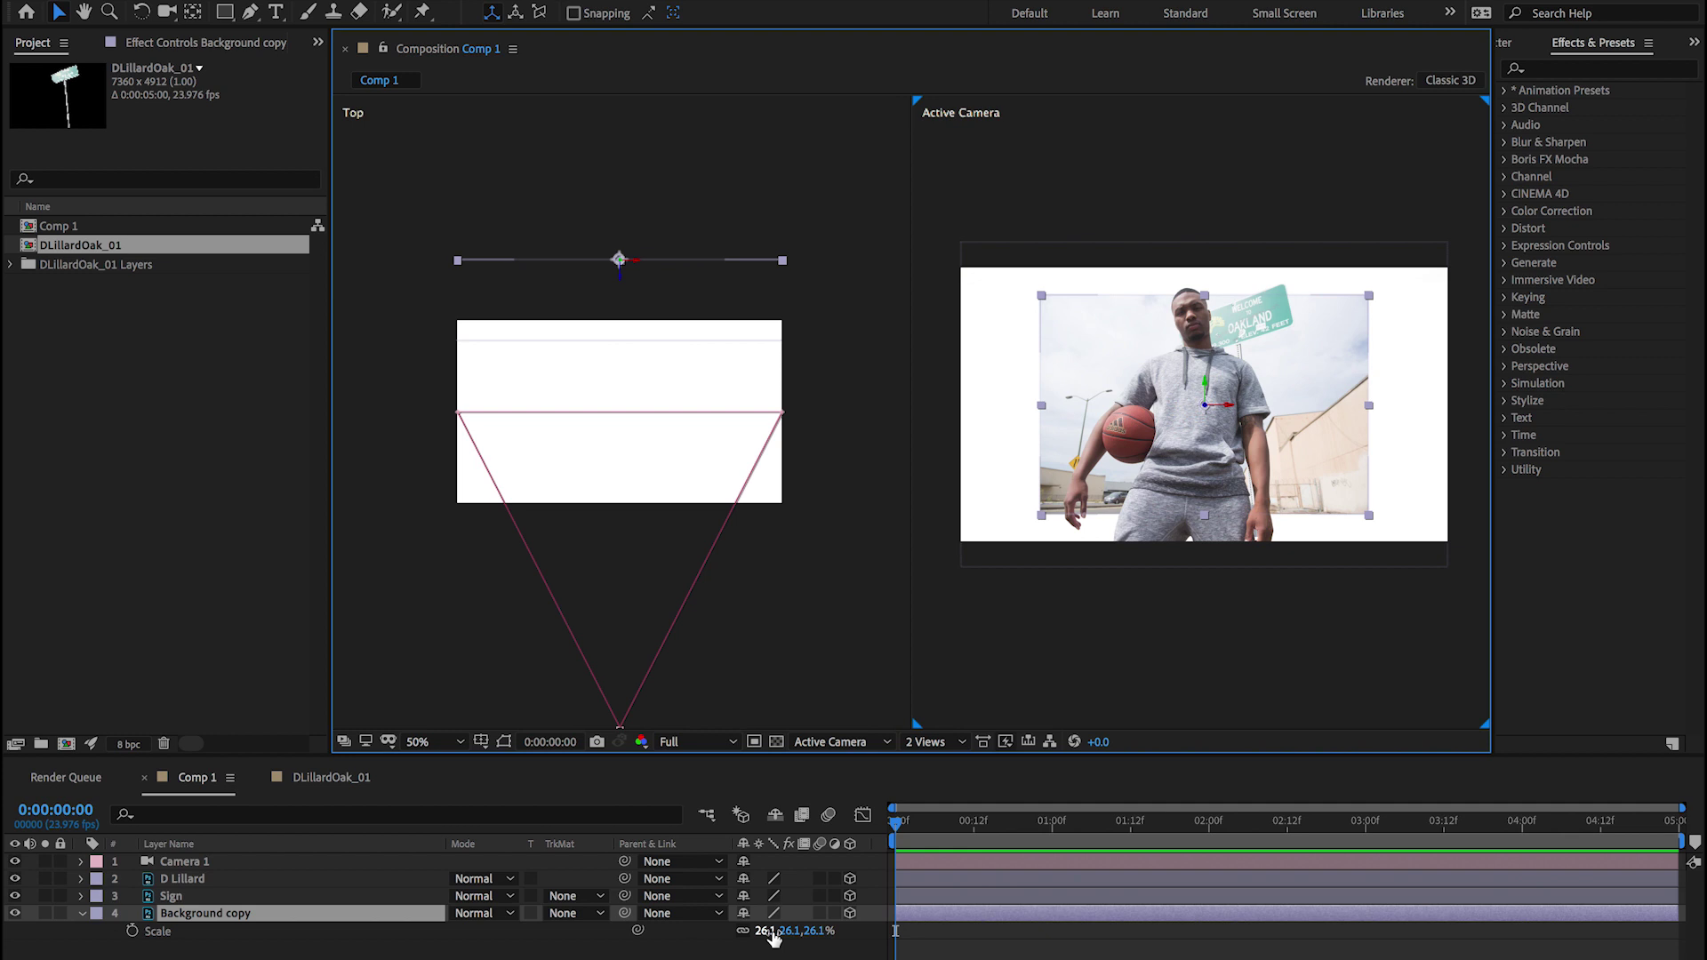
left_click_drag(774, 939, 785, 931)
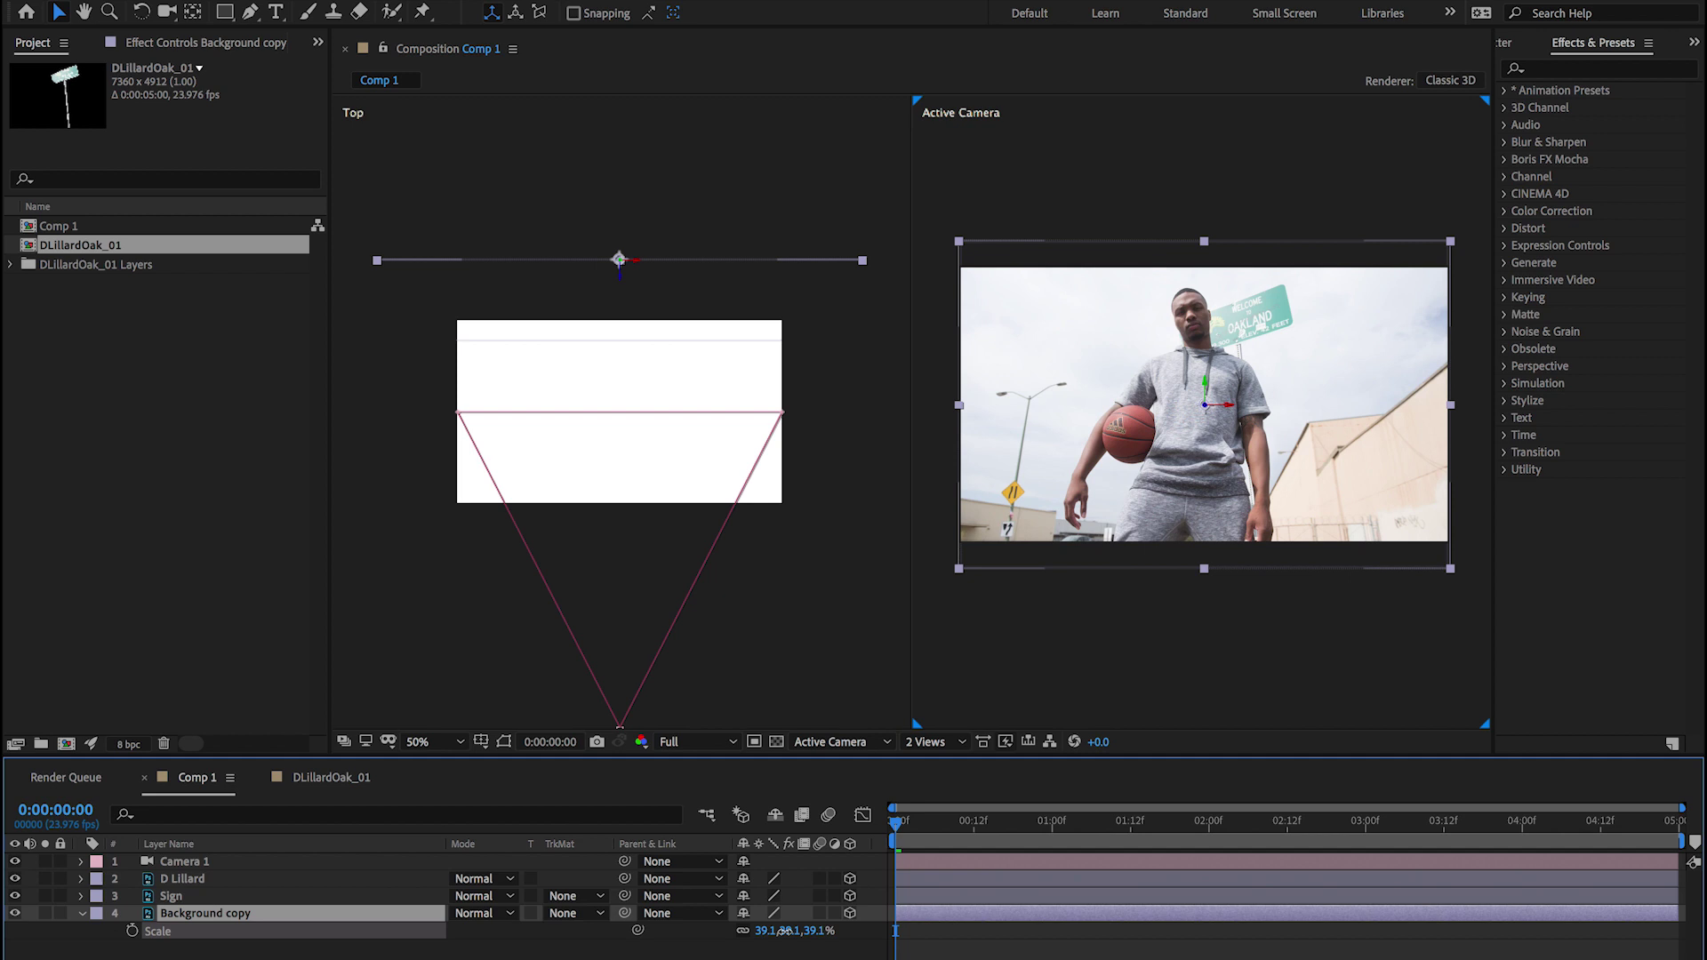
key("Return")
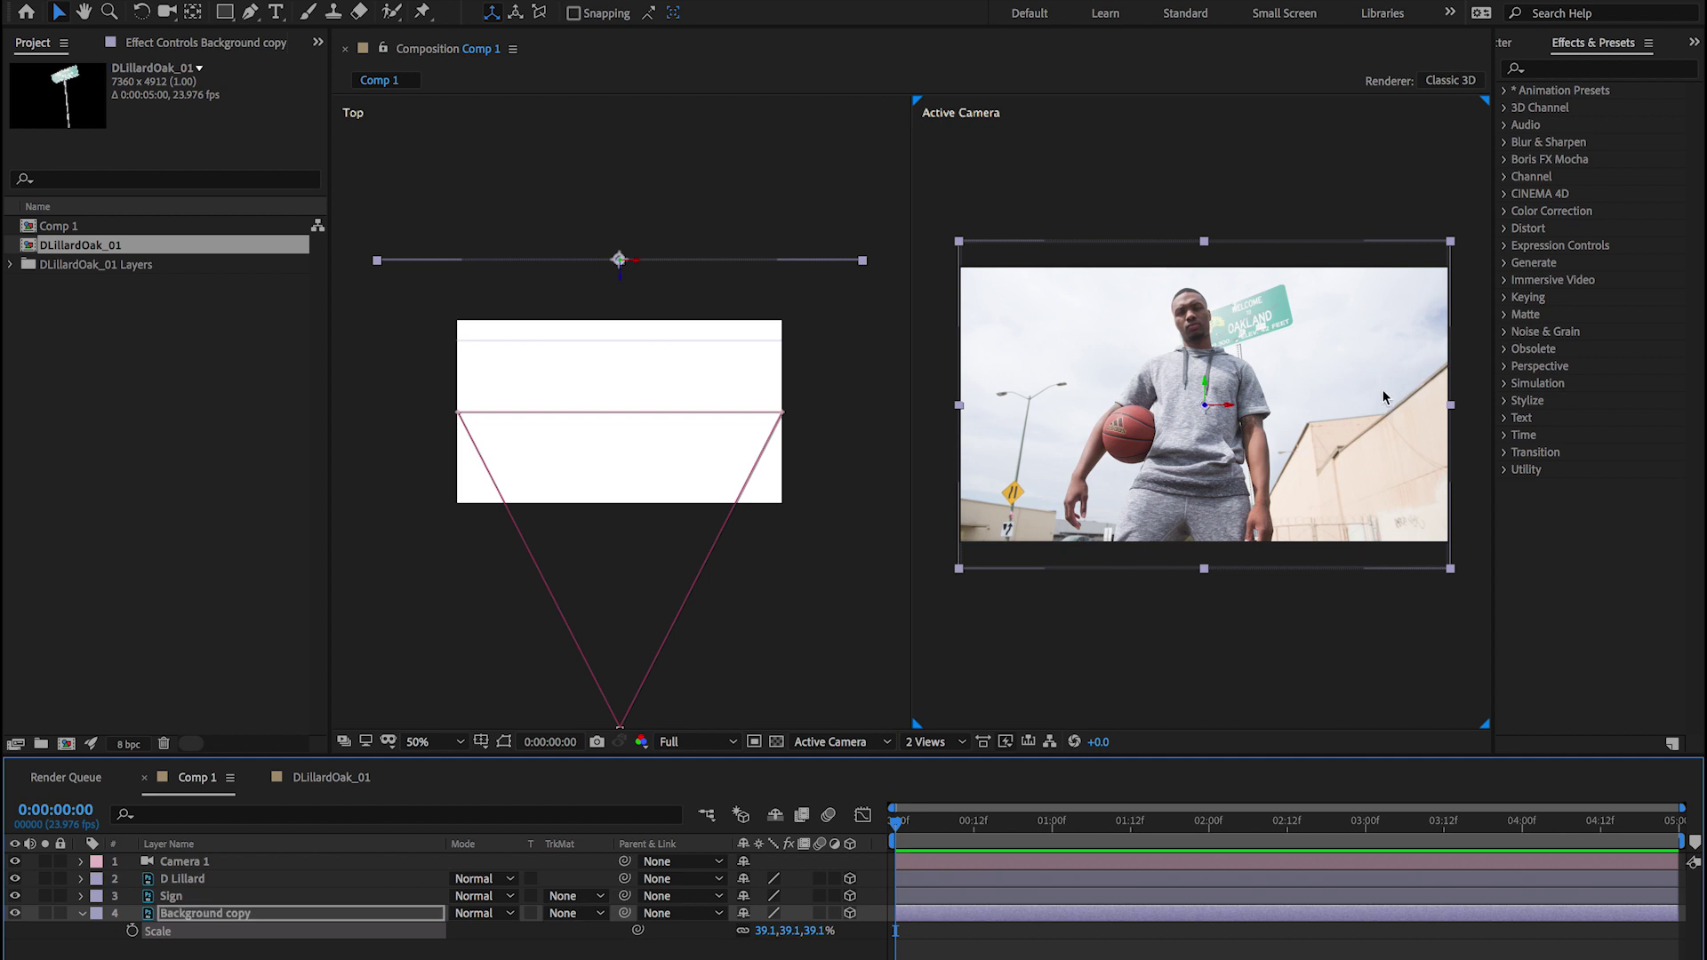
left_click_drag(1066, 516, 1061, 488)
left_click(293, 896)
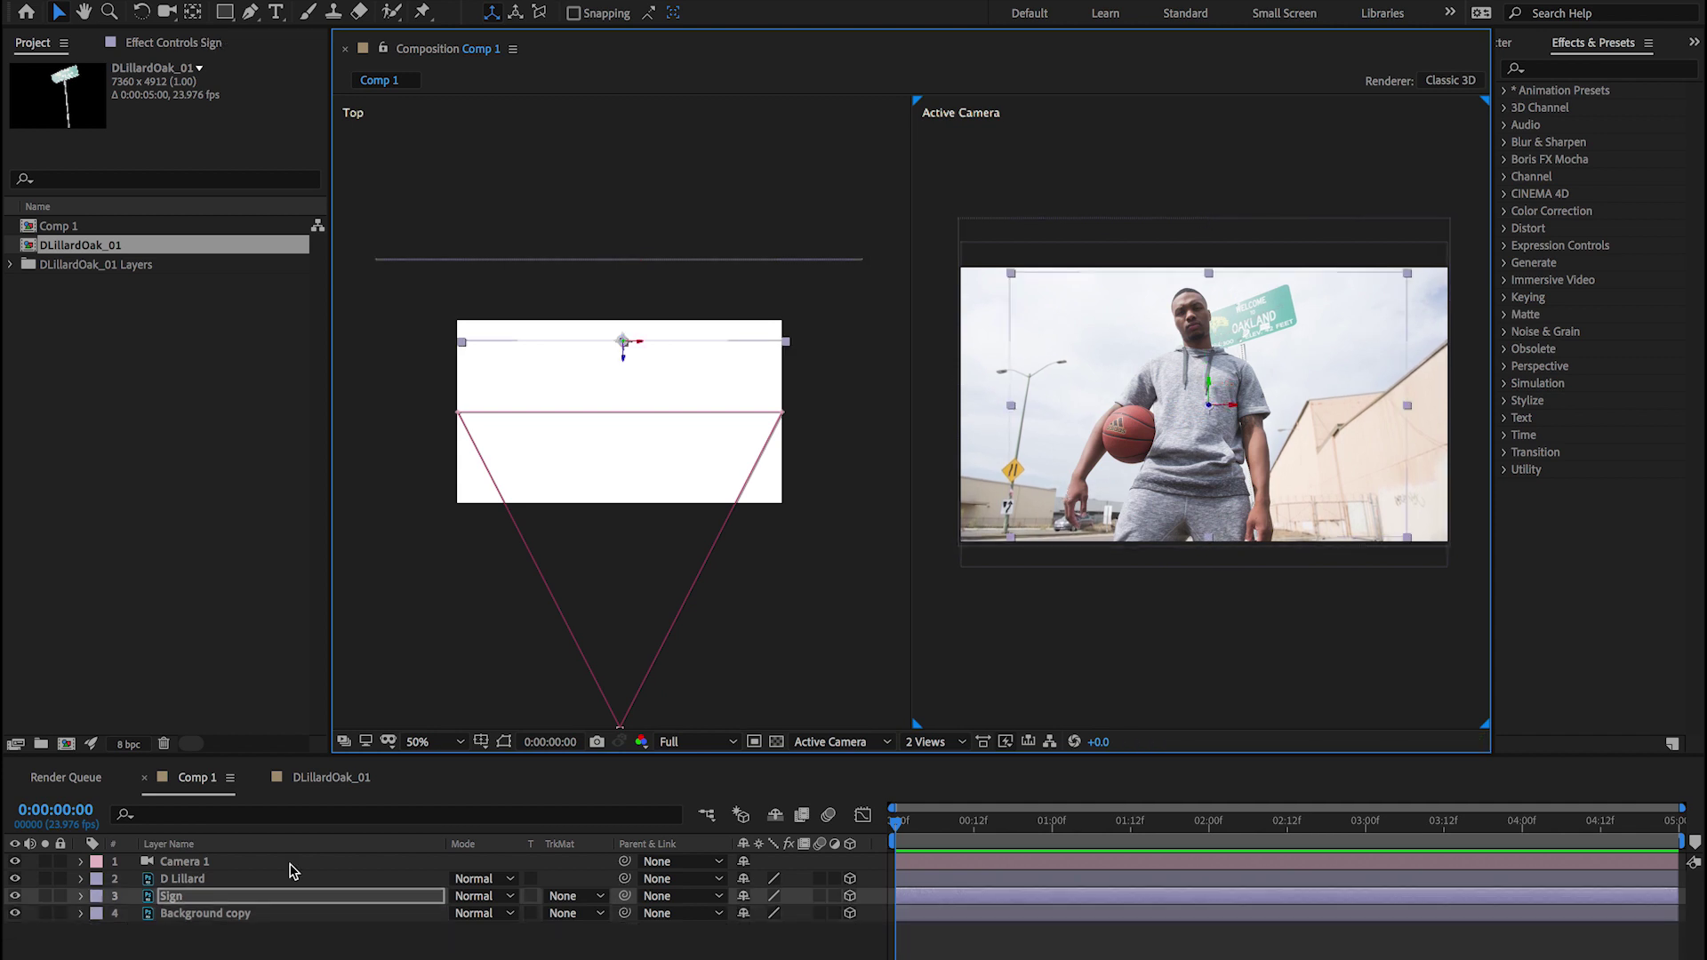
left_click(290, 865)
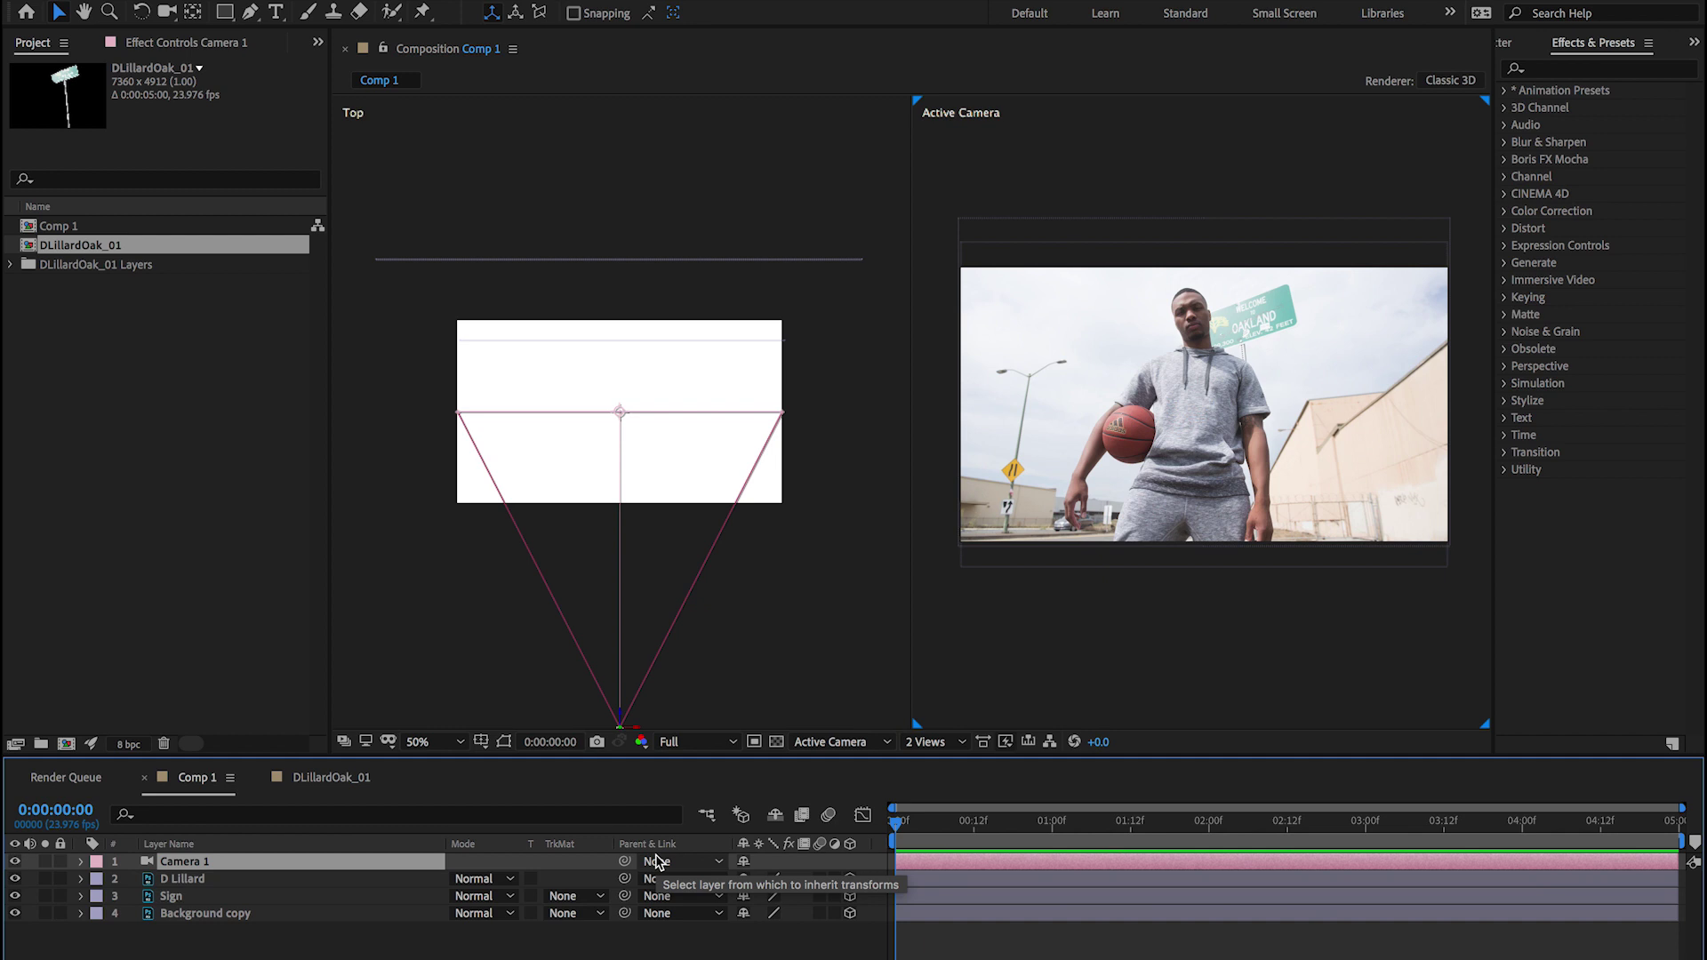
- Switch to a single camera view and orbit the scene with the Unified Camera tool
left_click(921, 750)
left_click(930, 761)
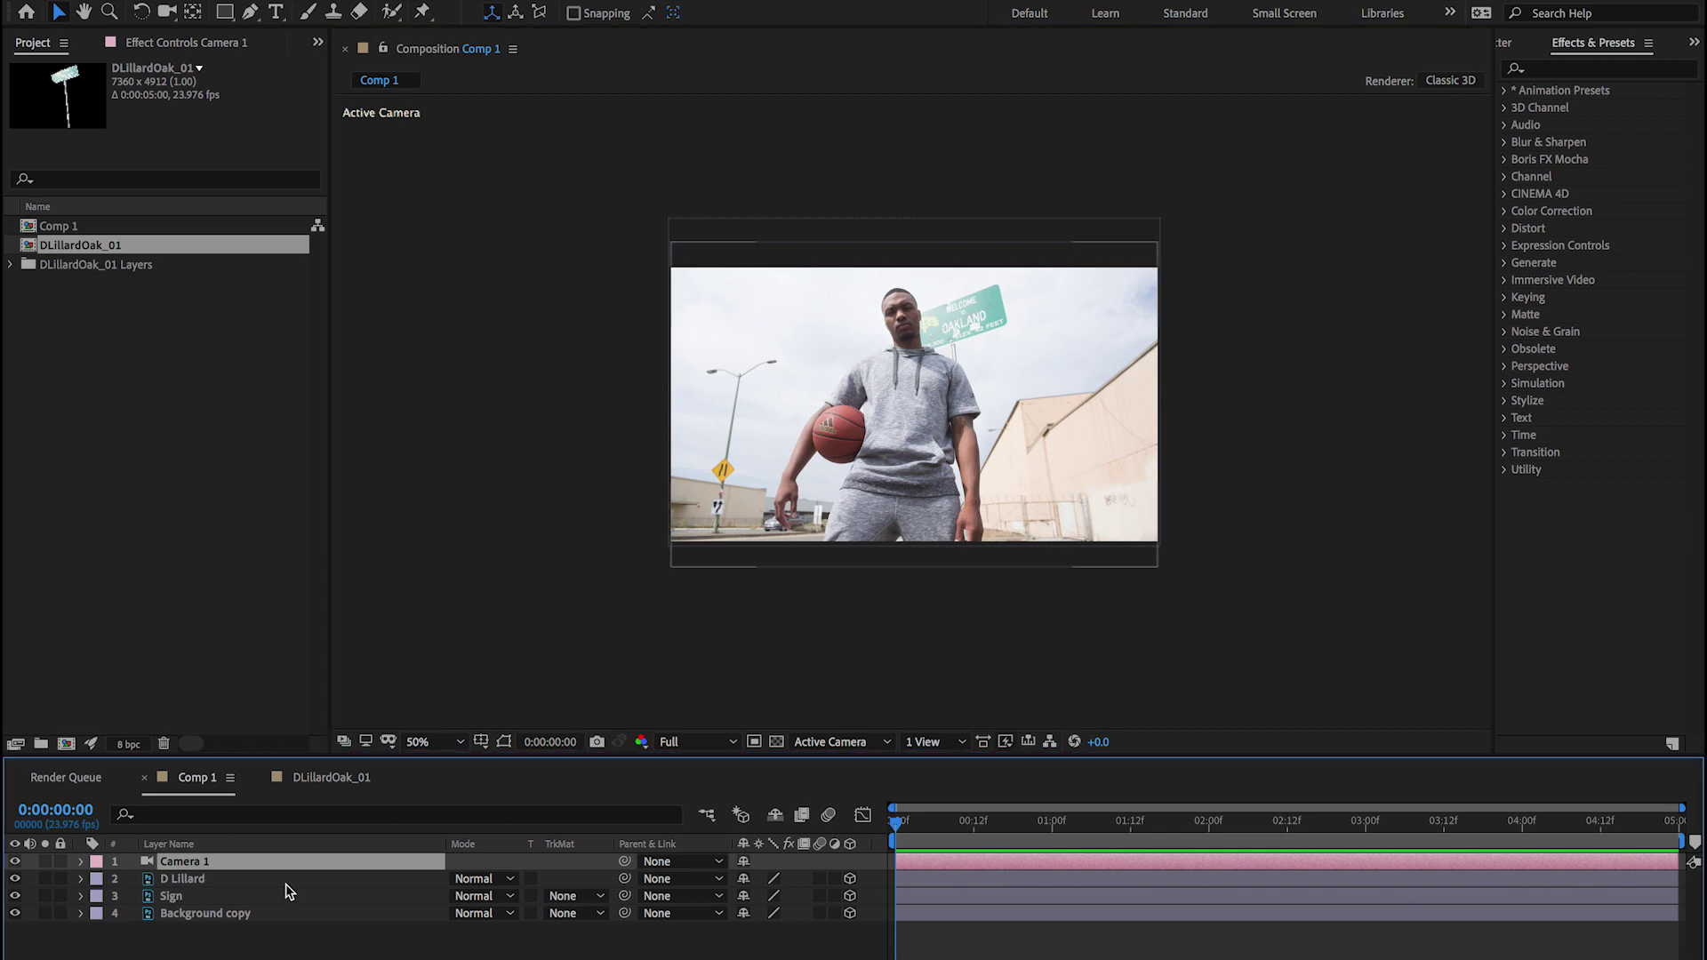
key("c")
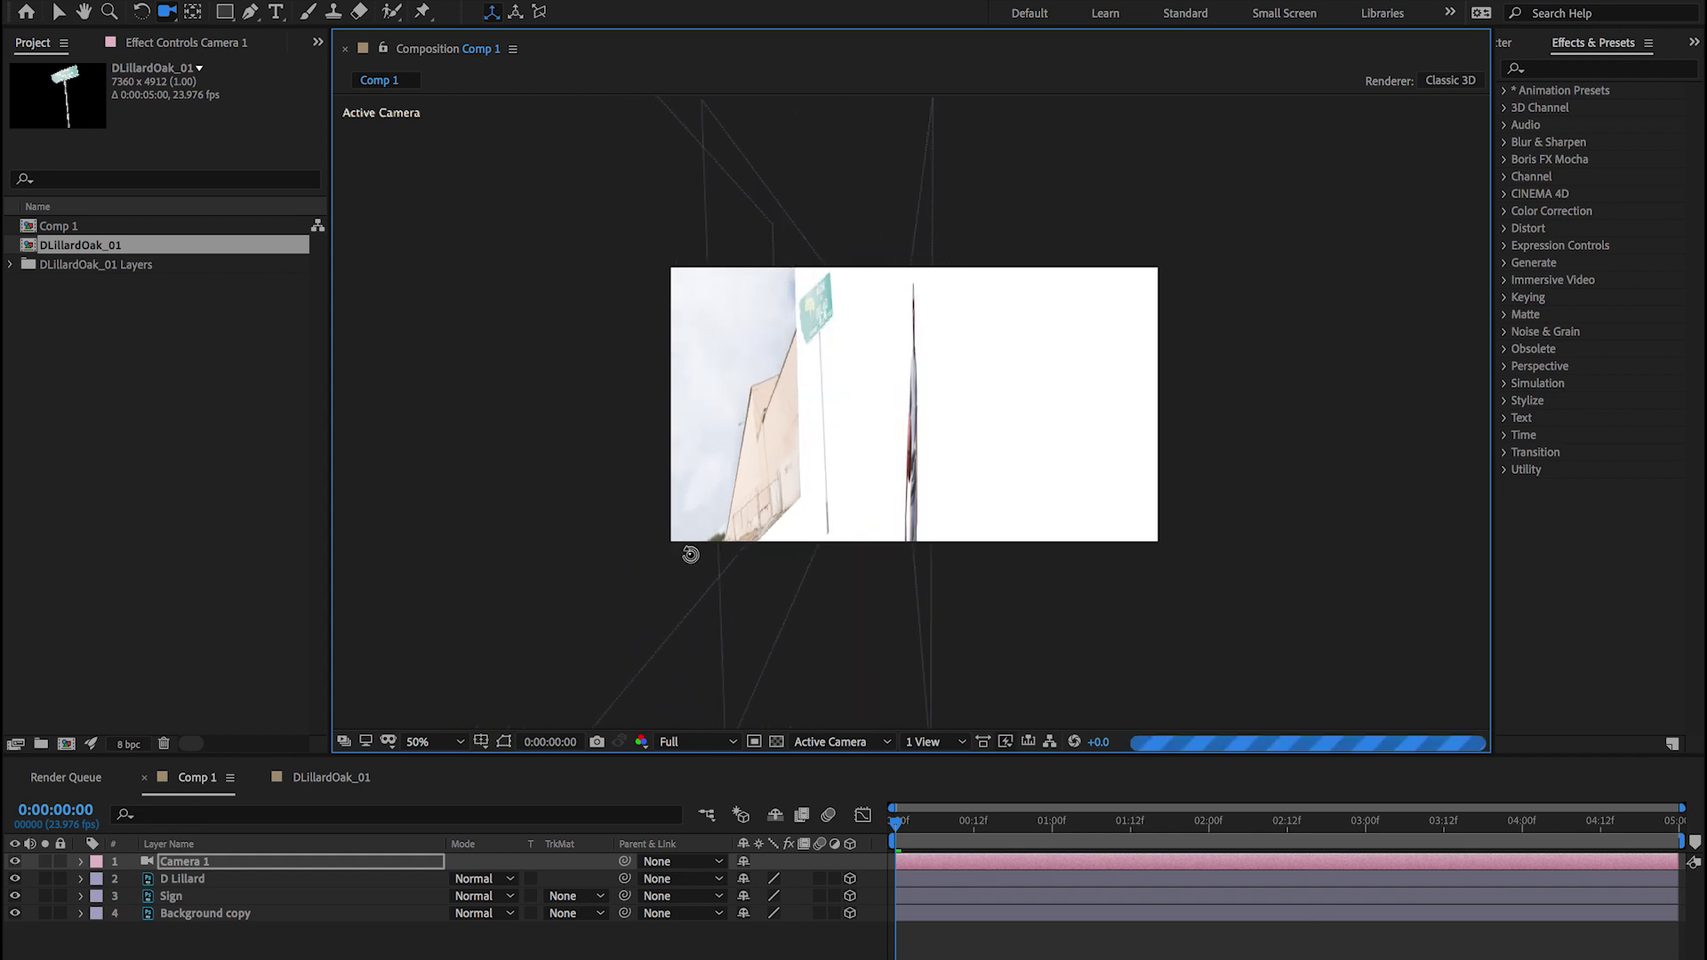
left_click_drag(692, 554, 660, 560)
- Undo the orbit, set Background copy's depth to 2000, and scale it to fill the frame
key("ctrl+z")
key("v")
left_click(286, 920)
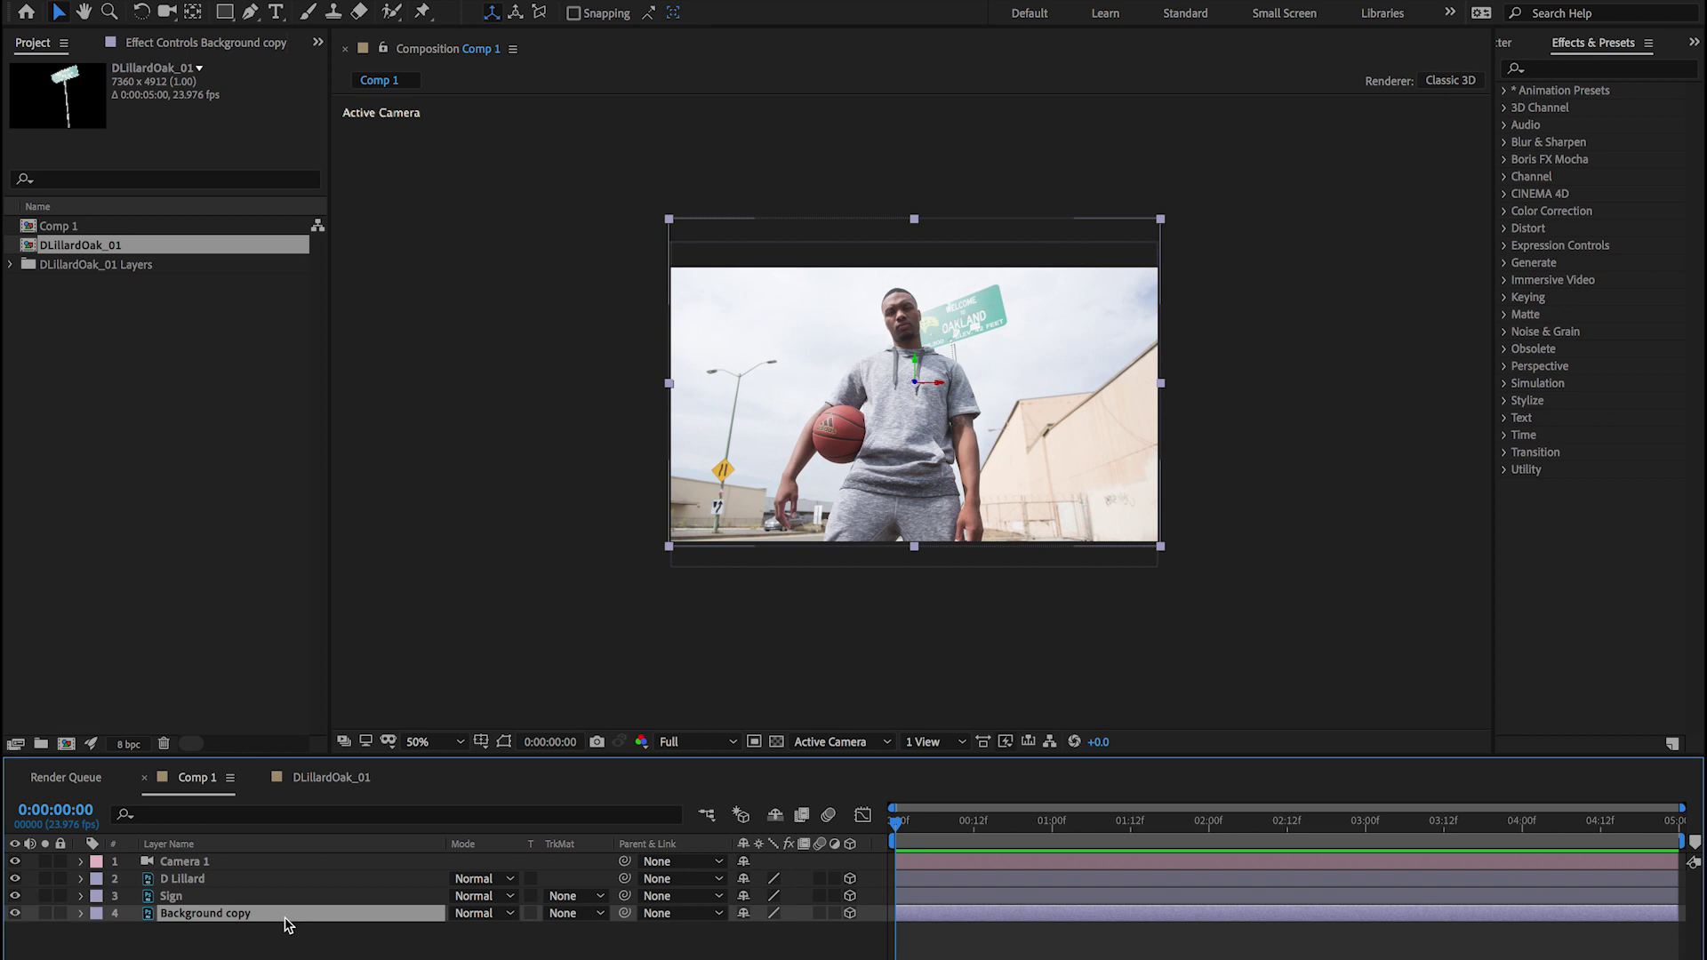
key("p")
left_click(814, 932)
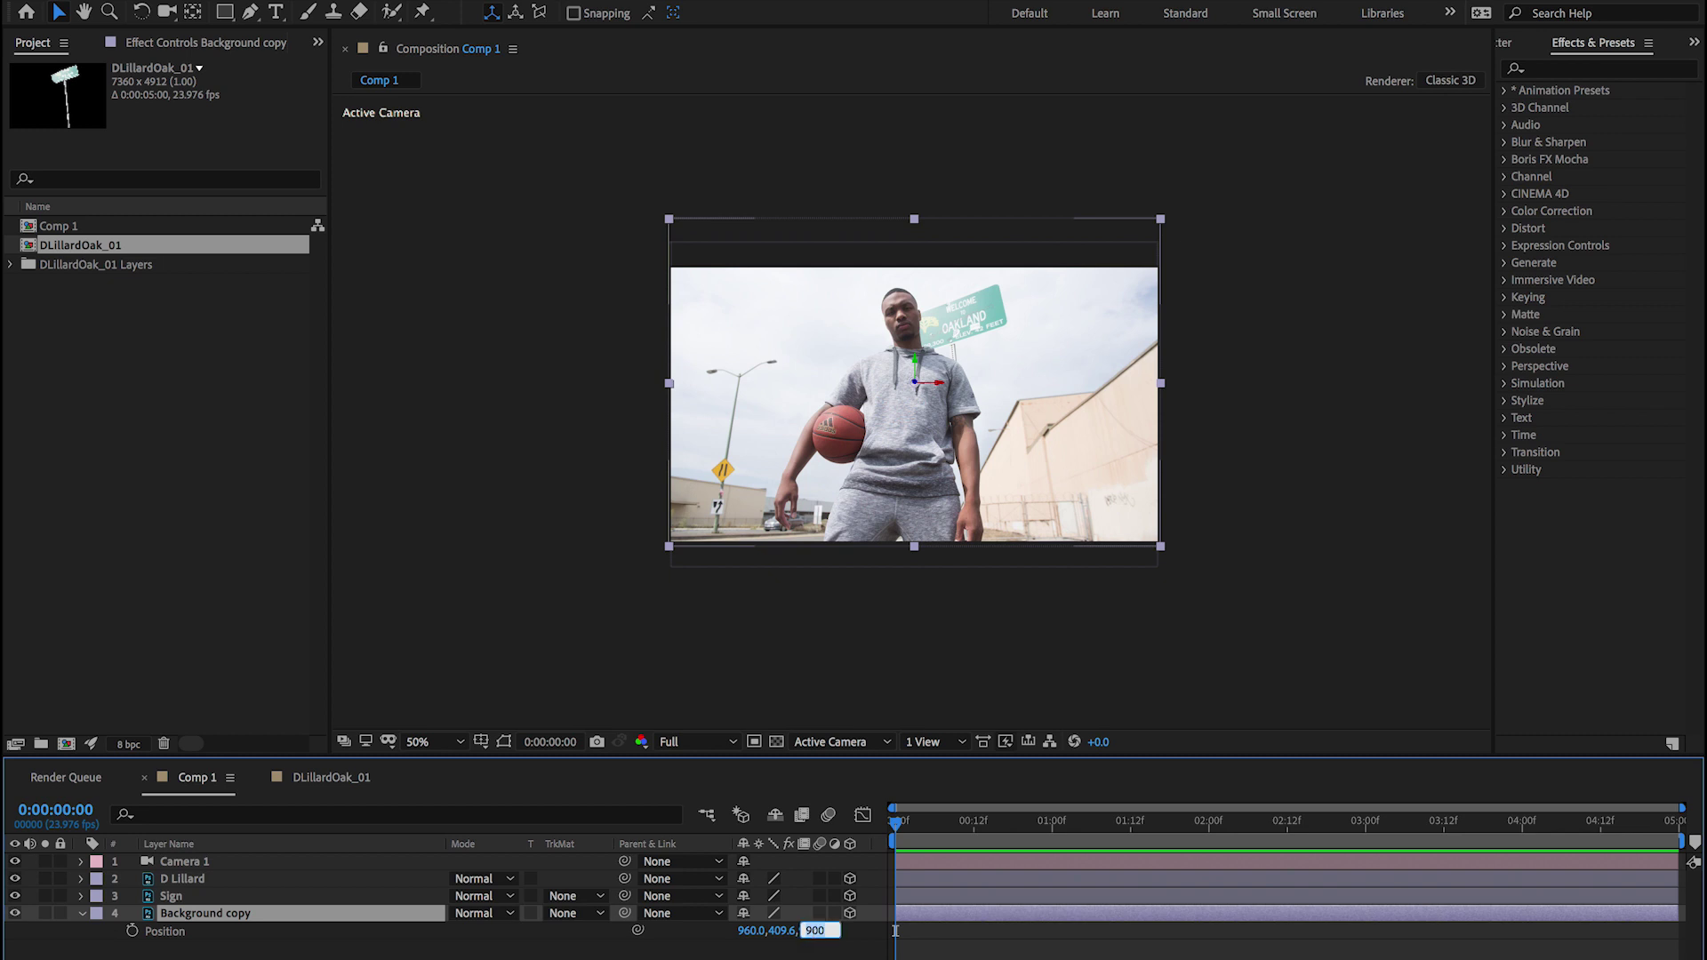
type("1")
key("Return")
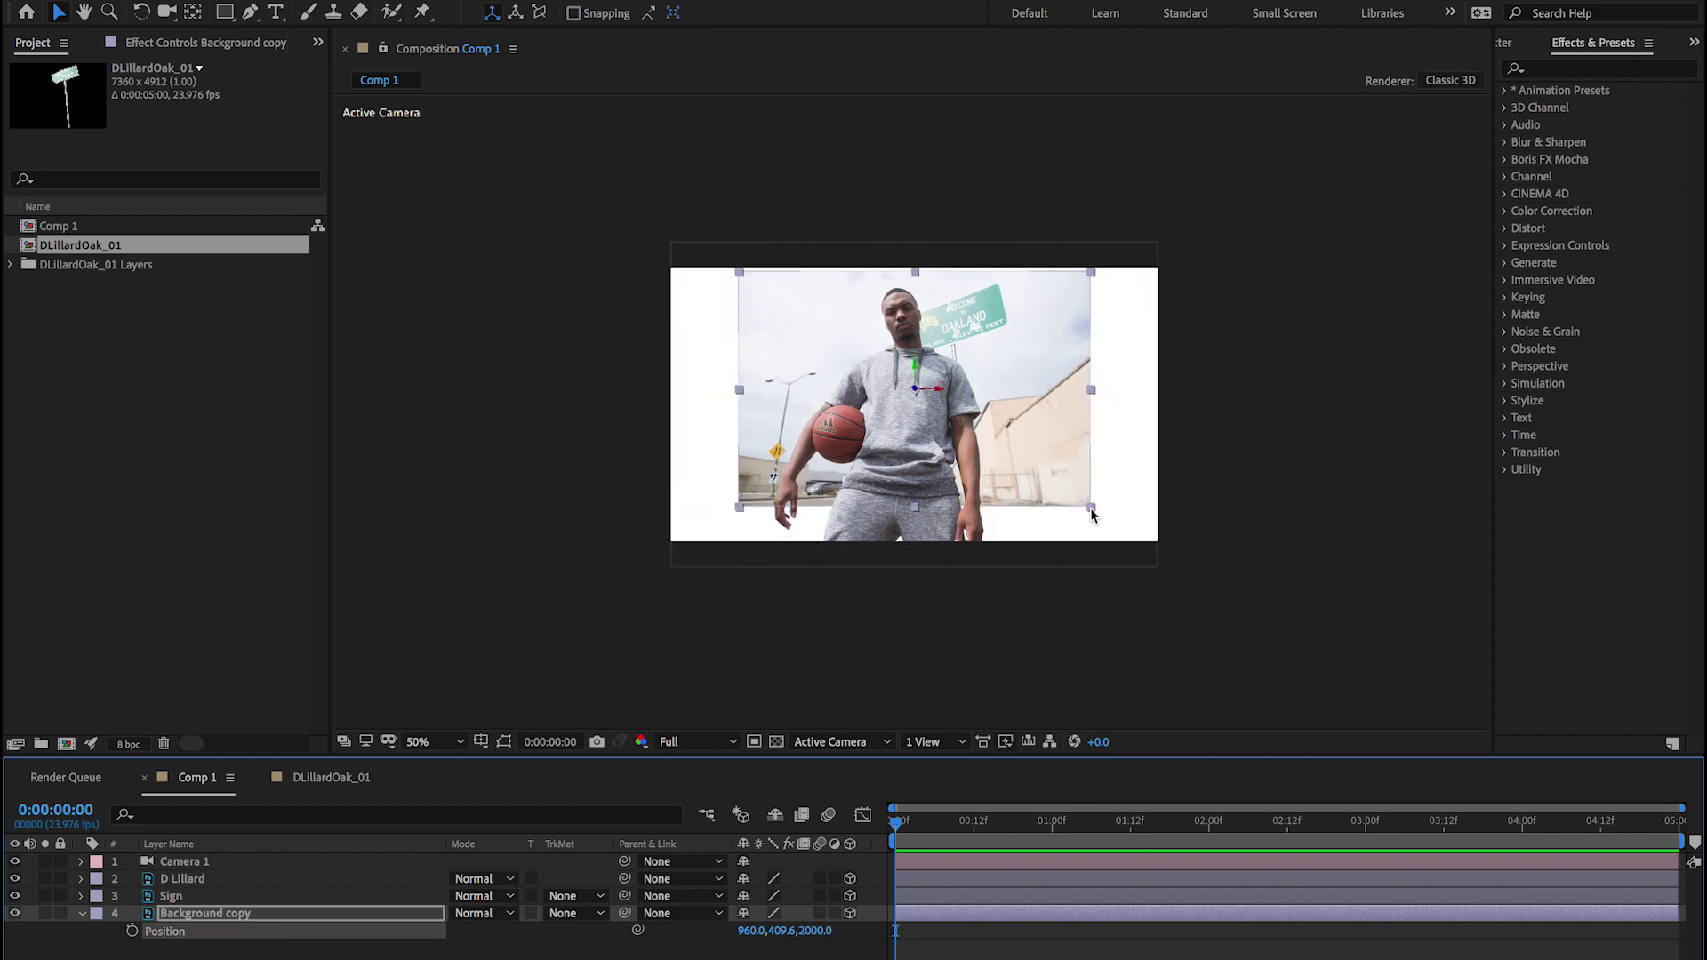
left_click_drag(1093, 508, 1169, 563)
- Shift the Sign layer slightly in depth in Top view, then return to 1 View
left_click(941, 741)
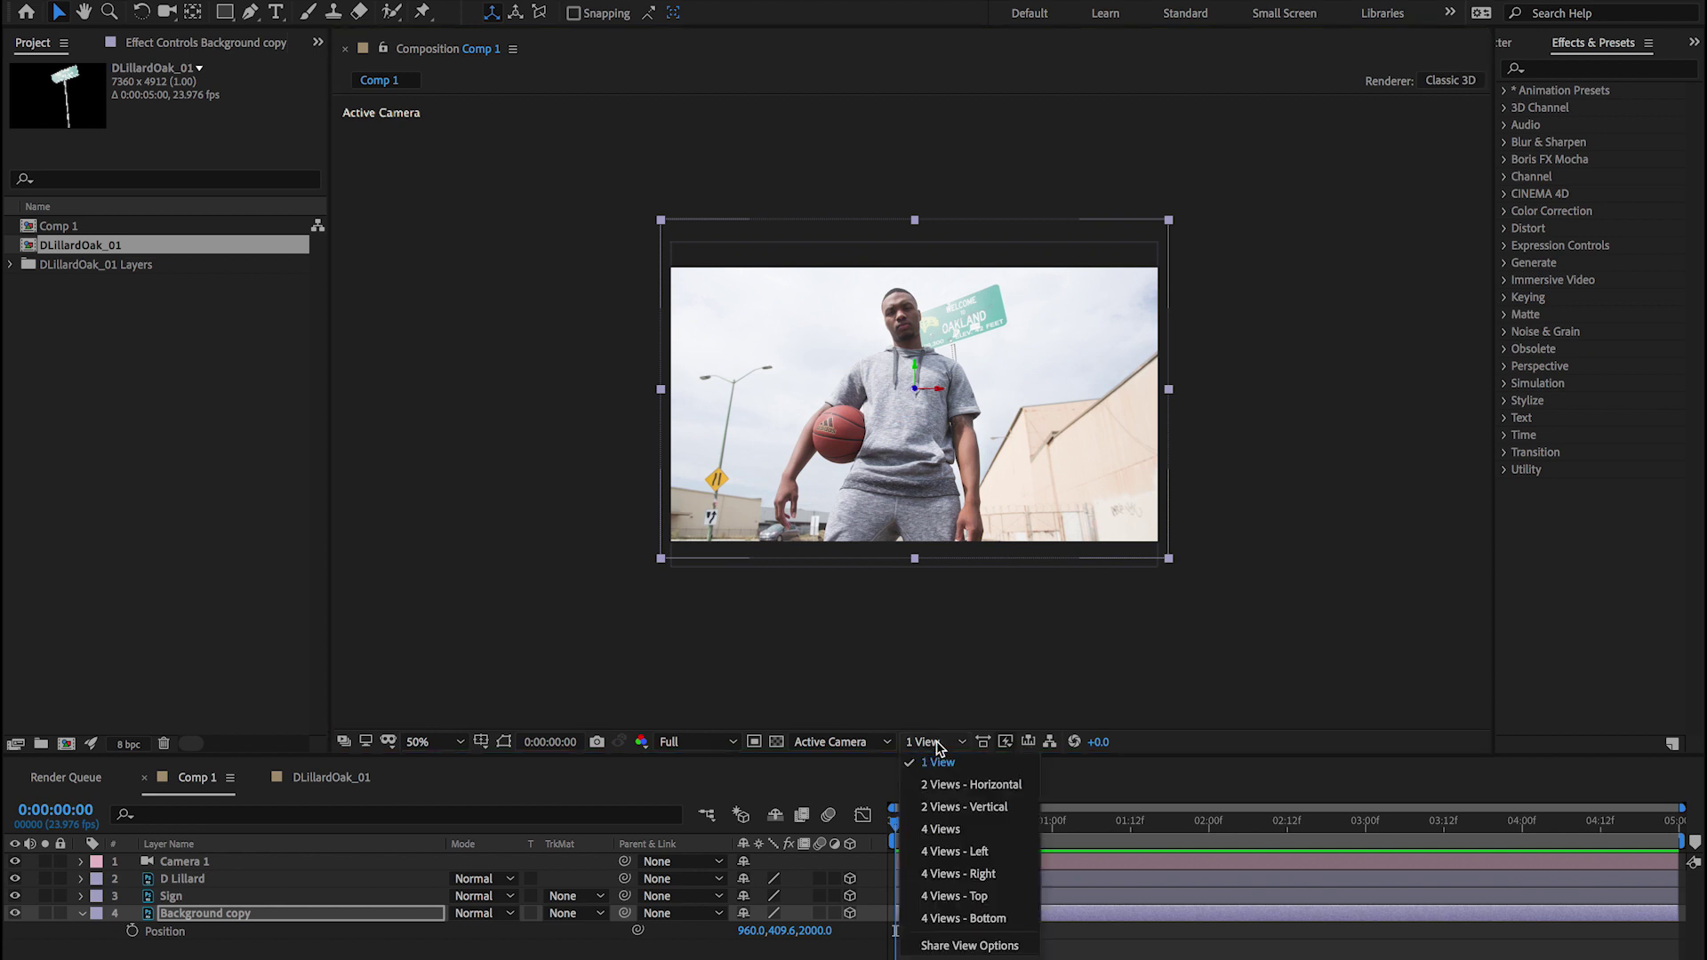
left_click(953, 784)
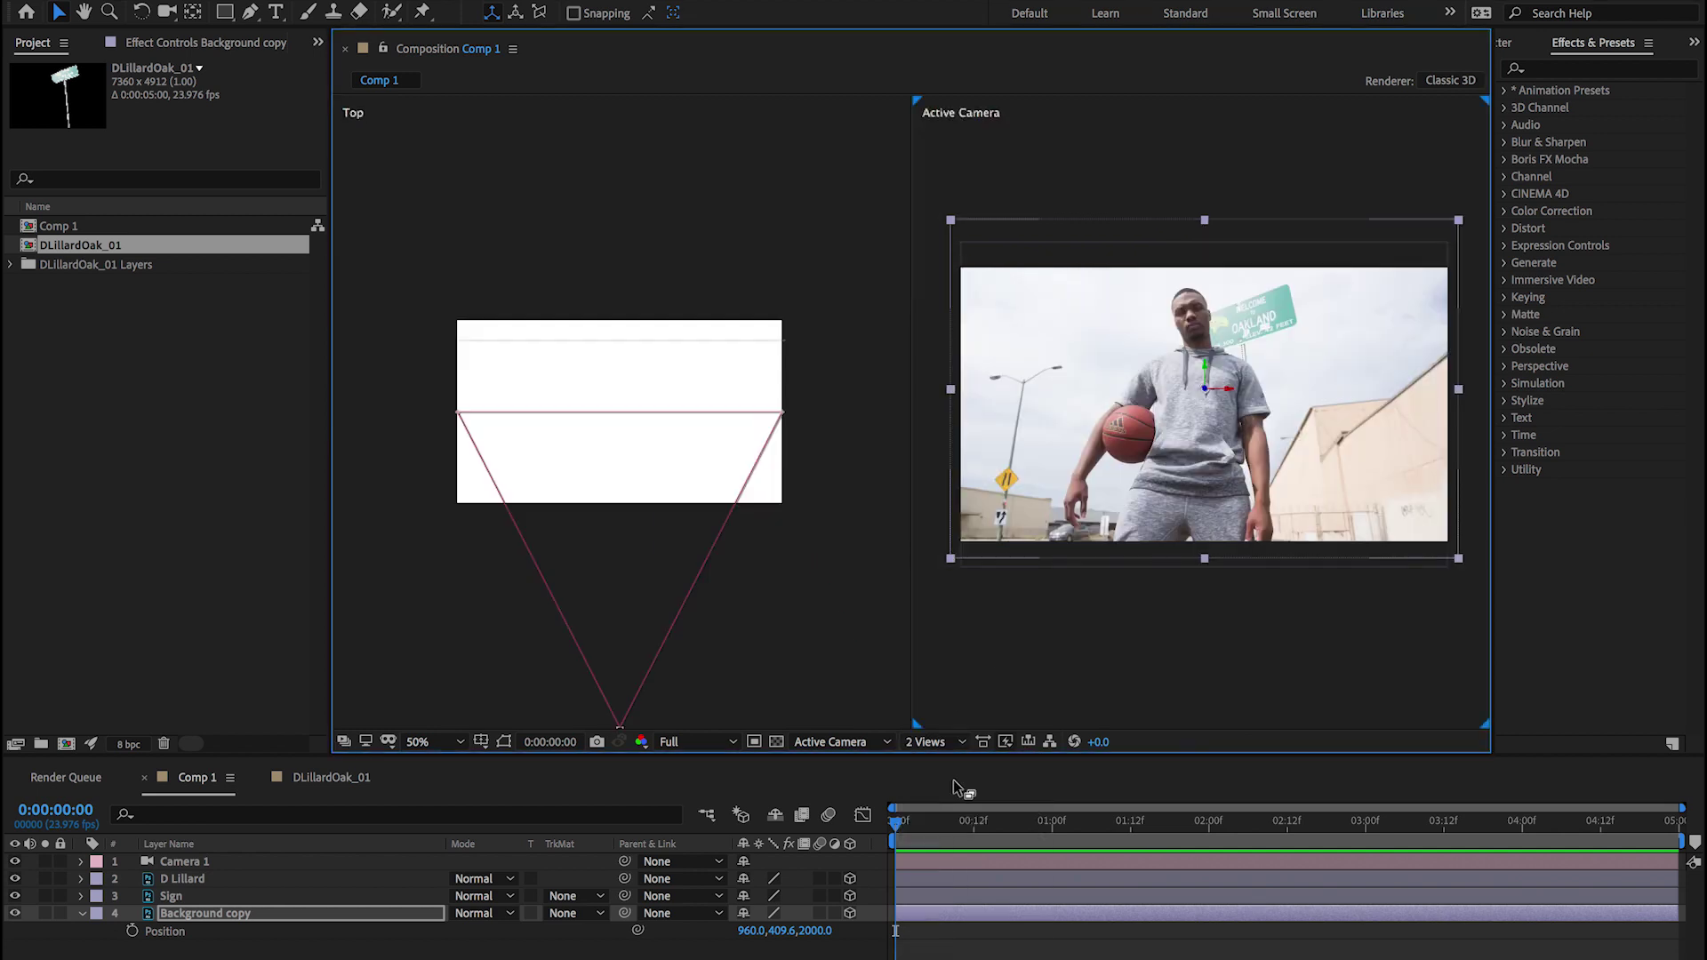
left_click(228, 896)
left_click_drag(622, 343, 622, 336)
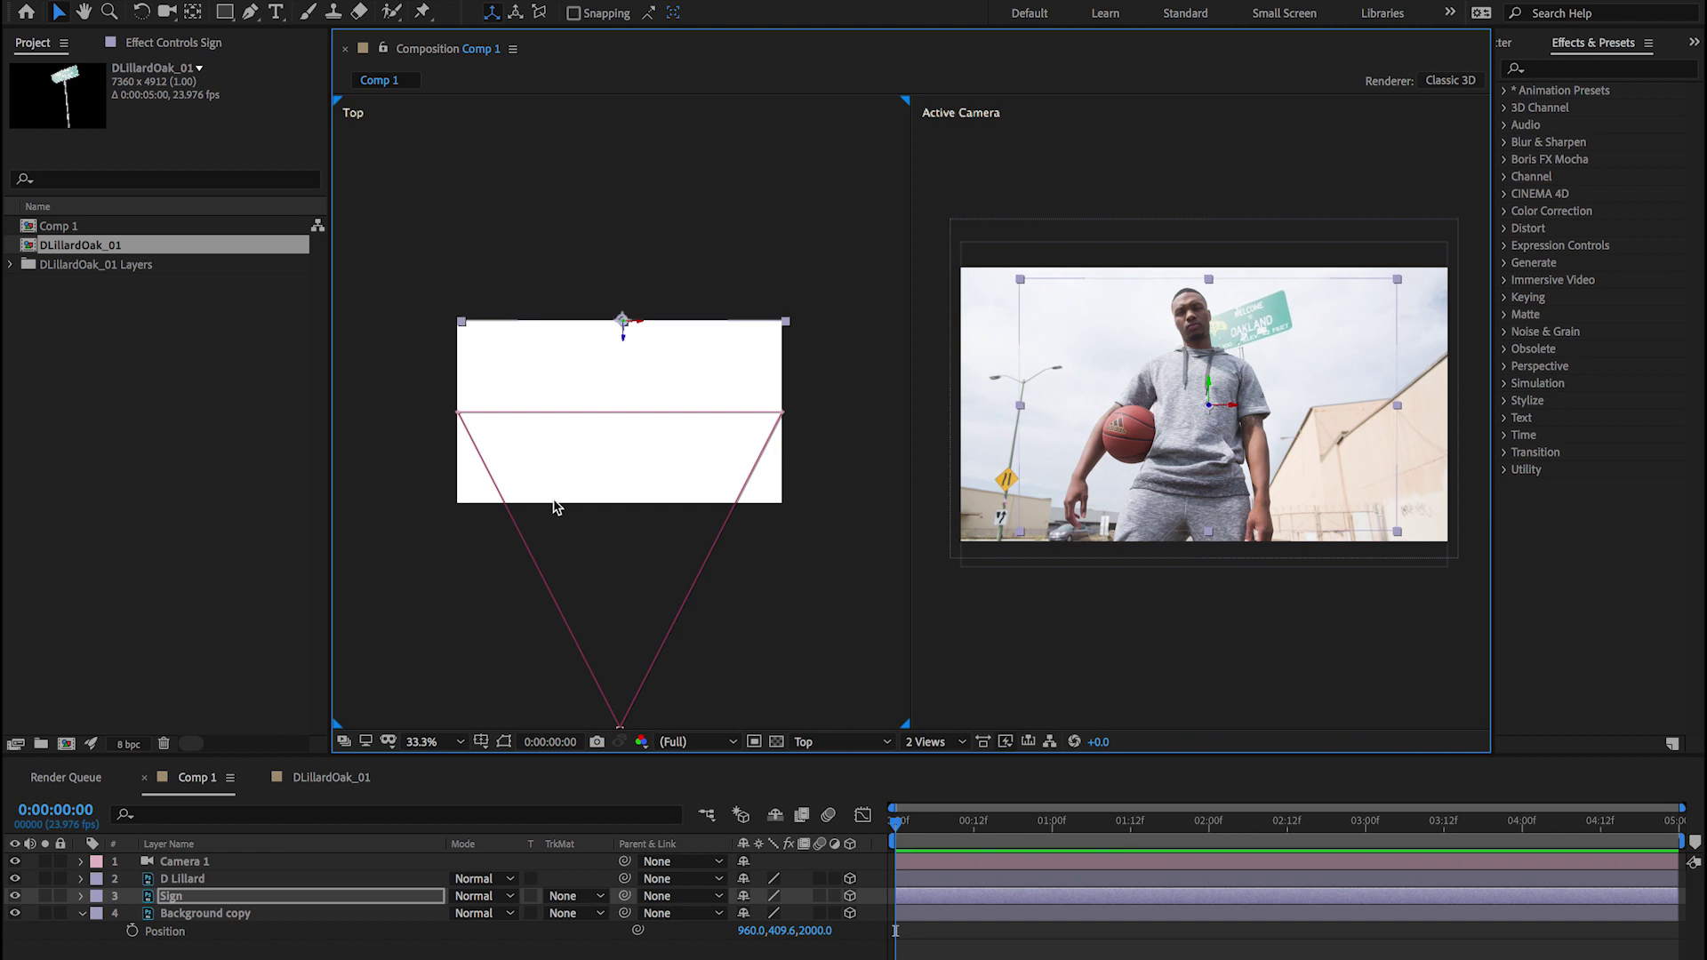
left_click(336, 925)
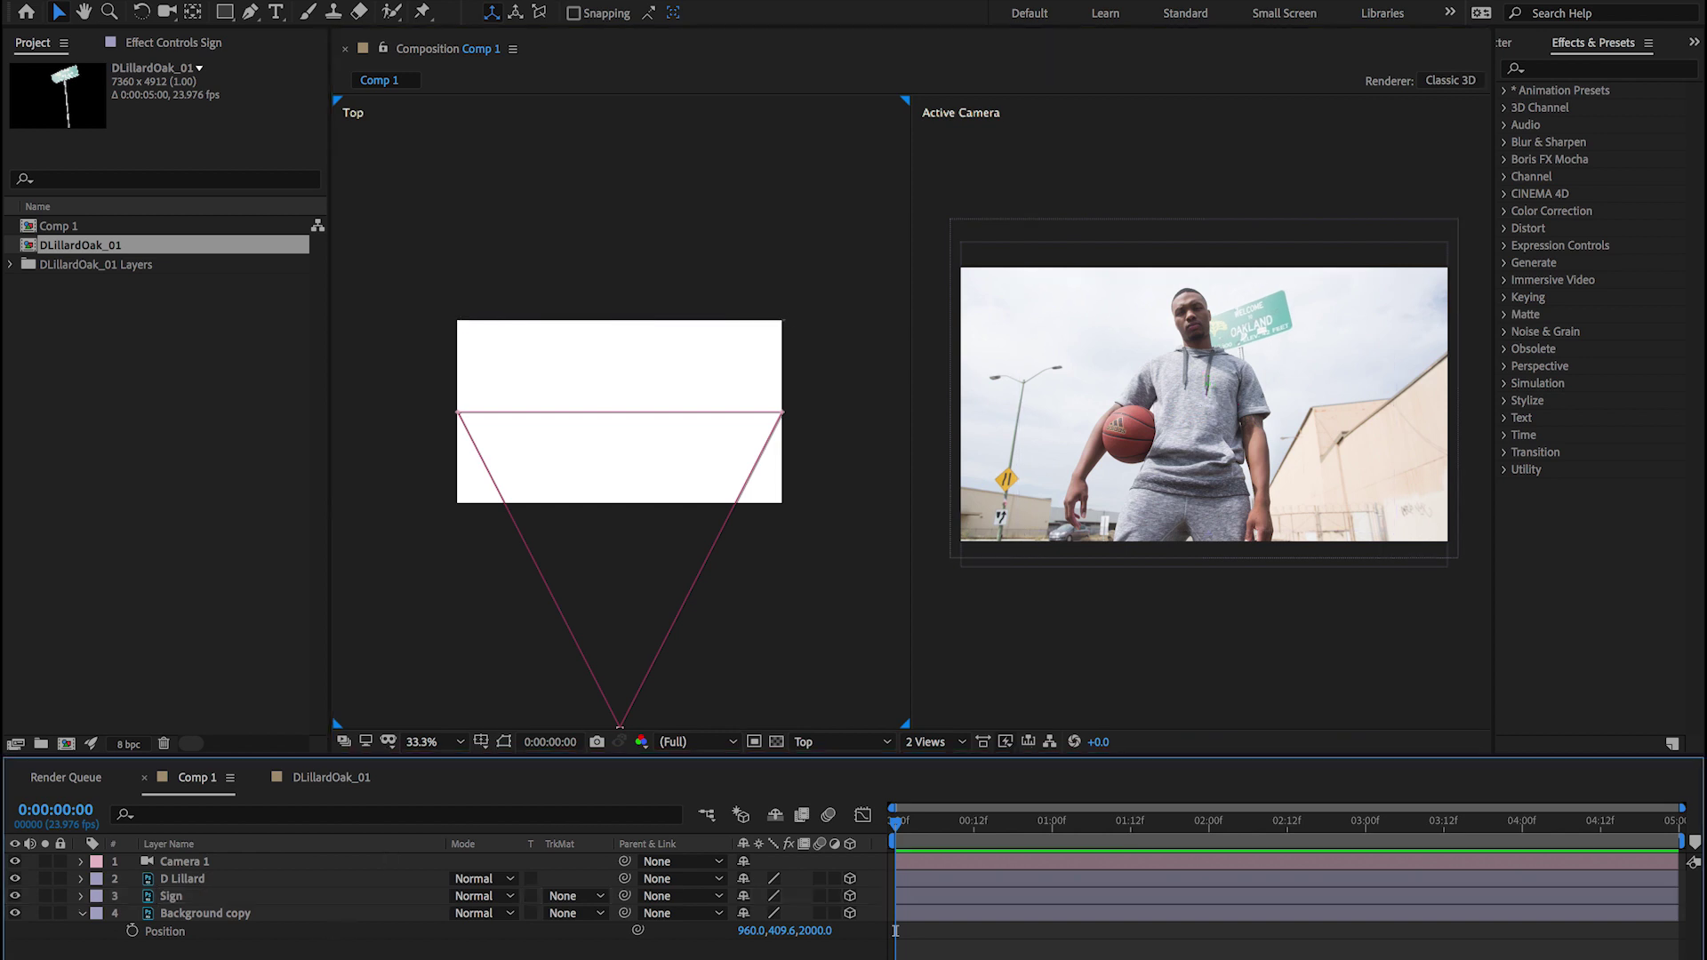
left_click(929, 742)
left_click(945, 766)
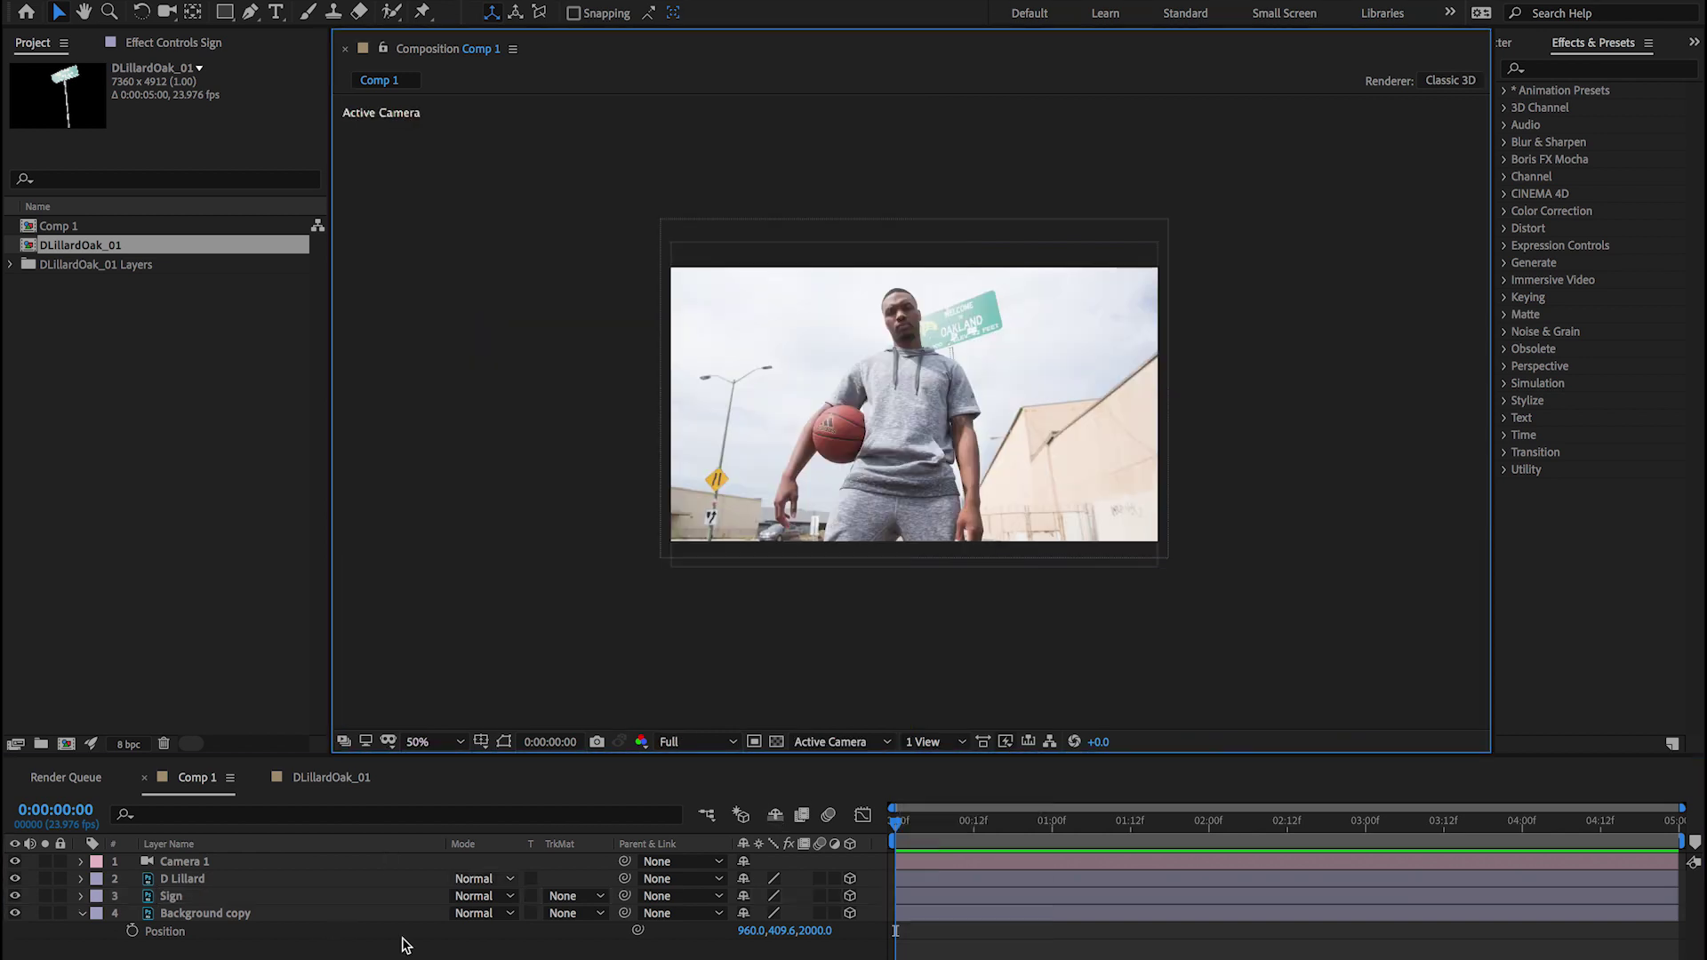
- Add a new null object to Comp 1 and make it a 3D layer
left_click(81, 913)
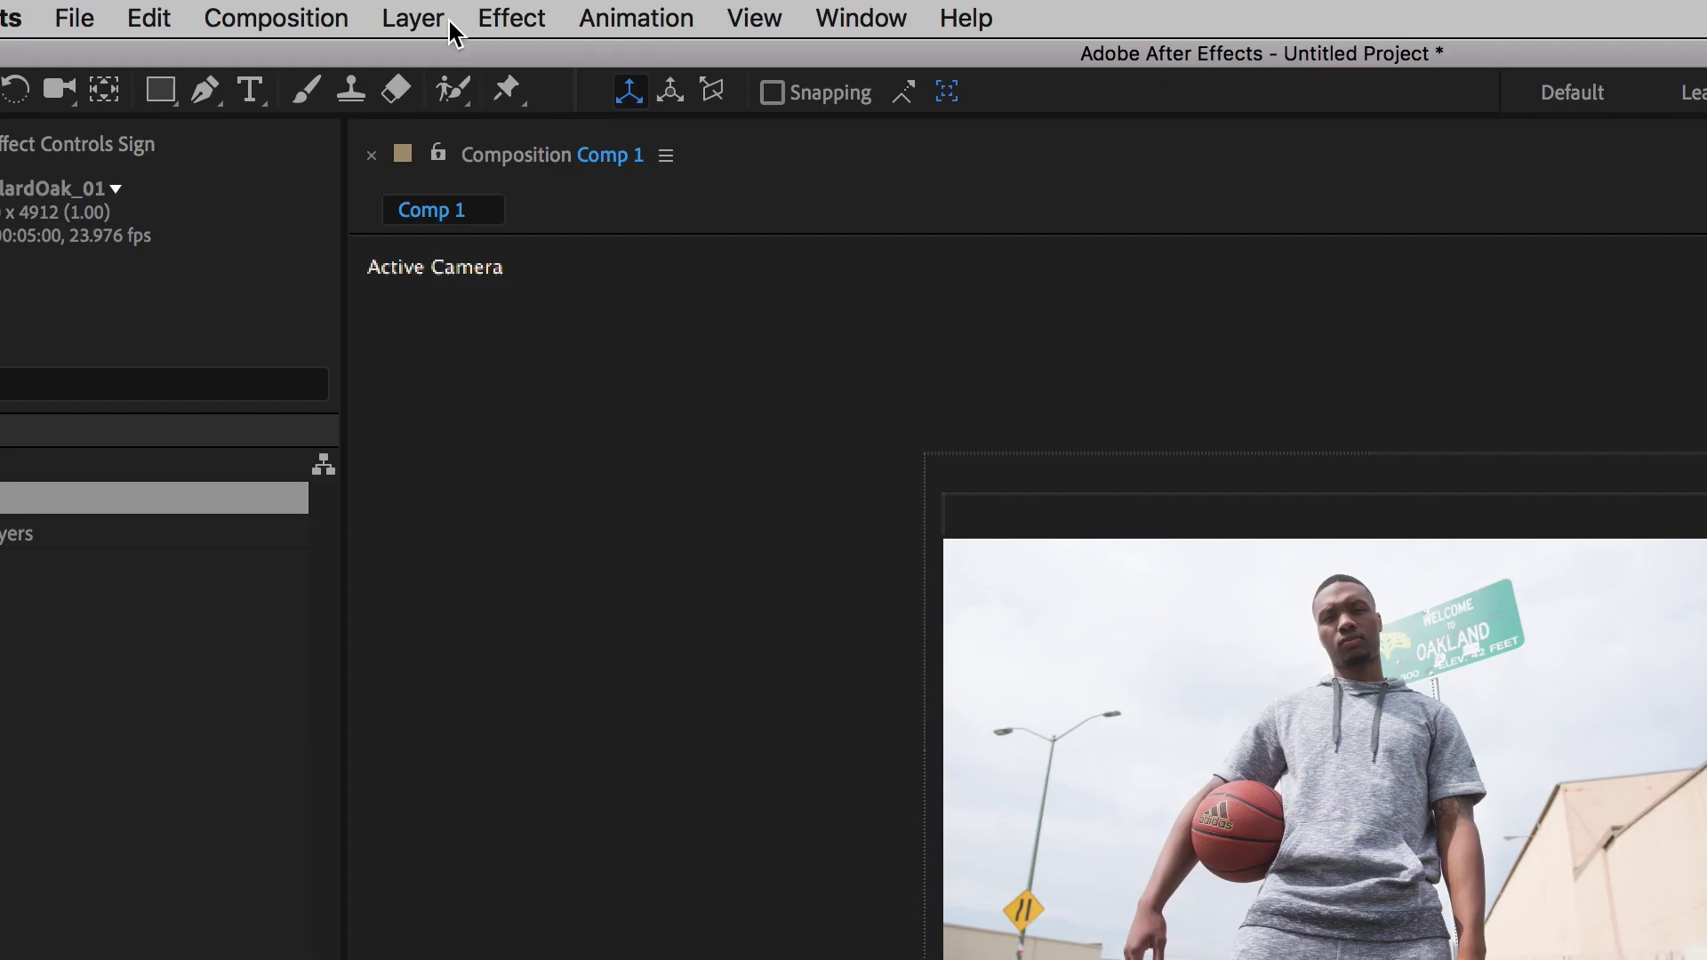
left_click(369, 0)
mouse_move(568, 0)
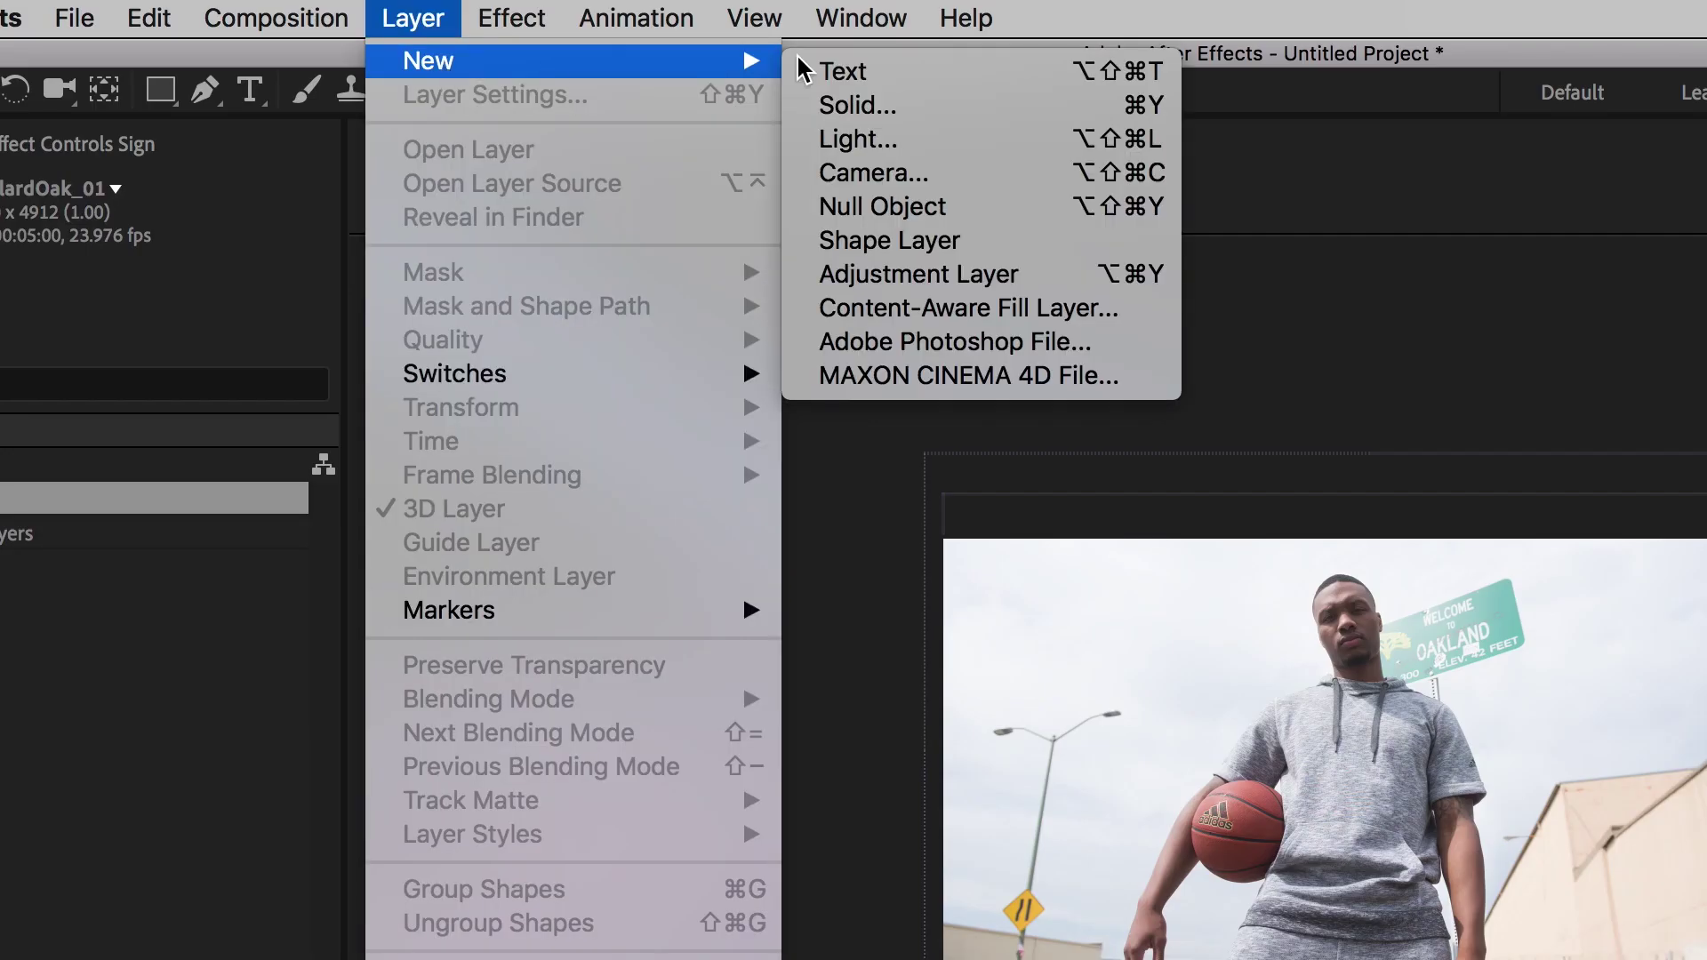
left_click(880, 209)
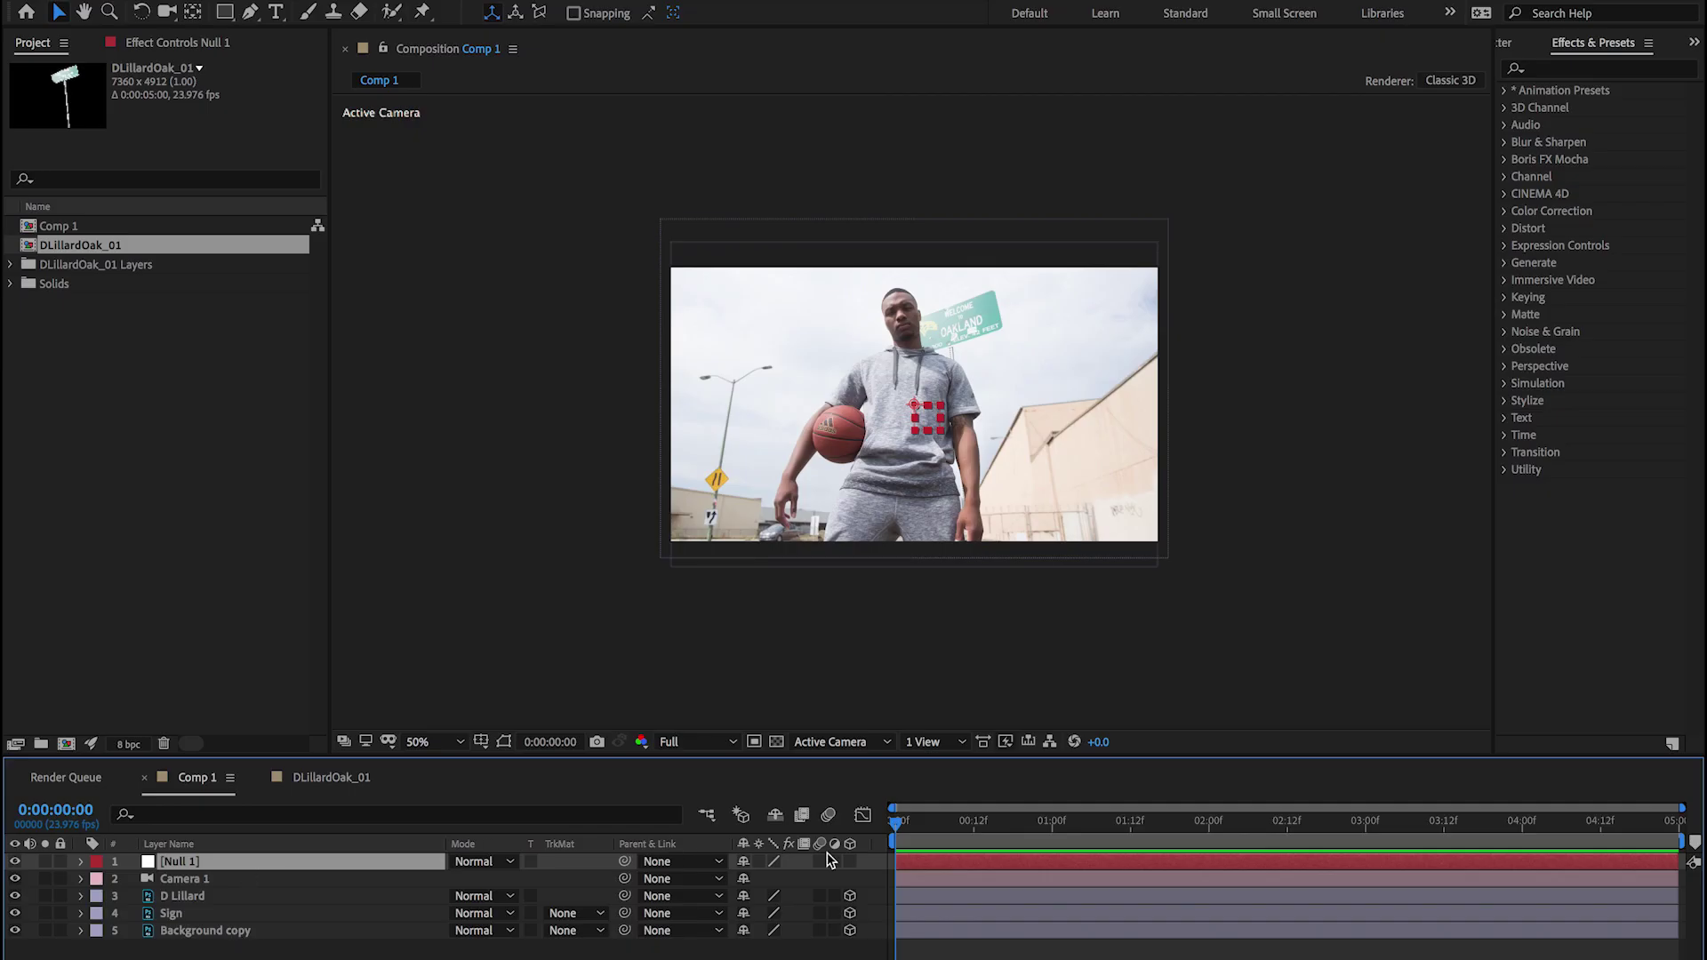
left_click(850, 862)
- Parent Camera 1 to the null and rename the null 'Cam Controller'
left_click(183, 880)
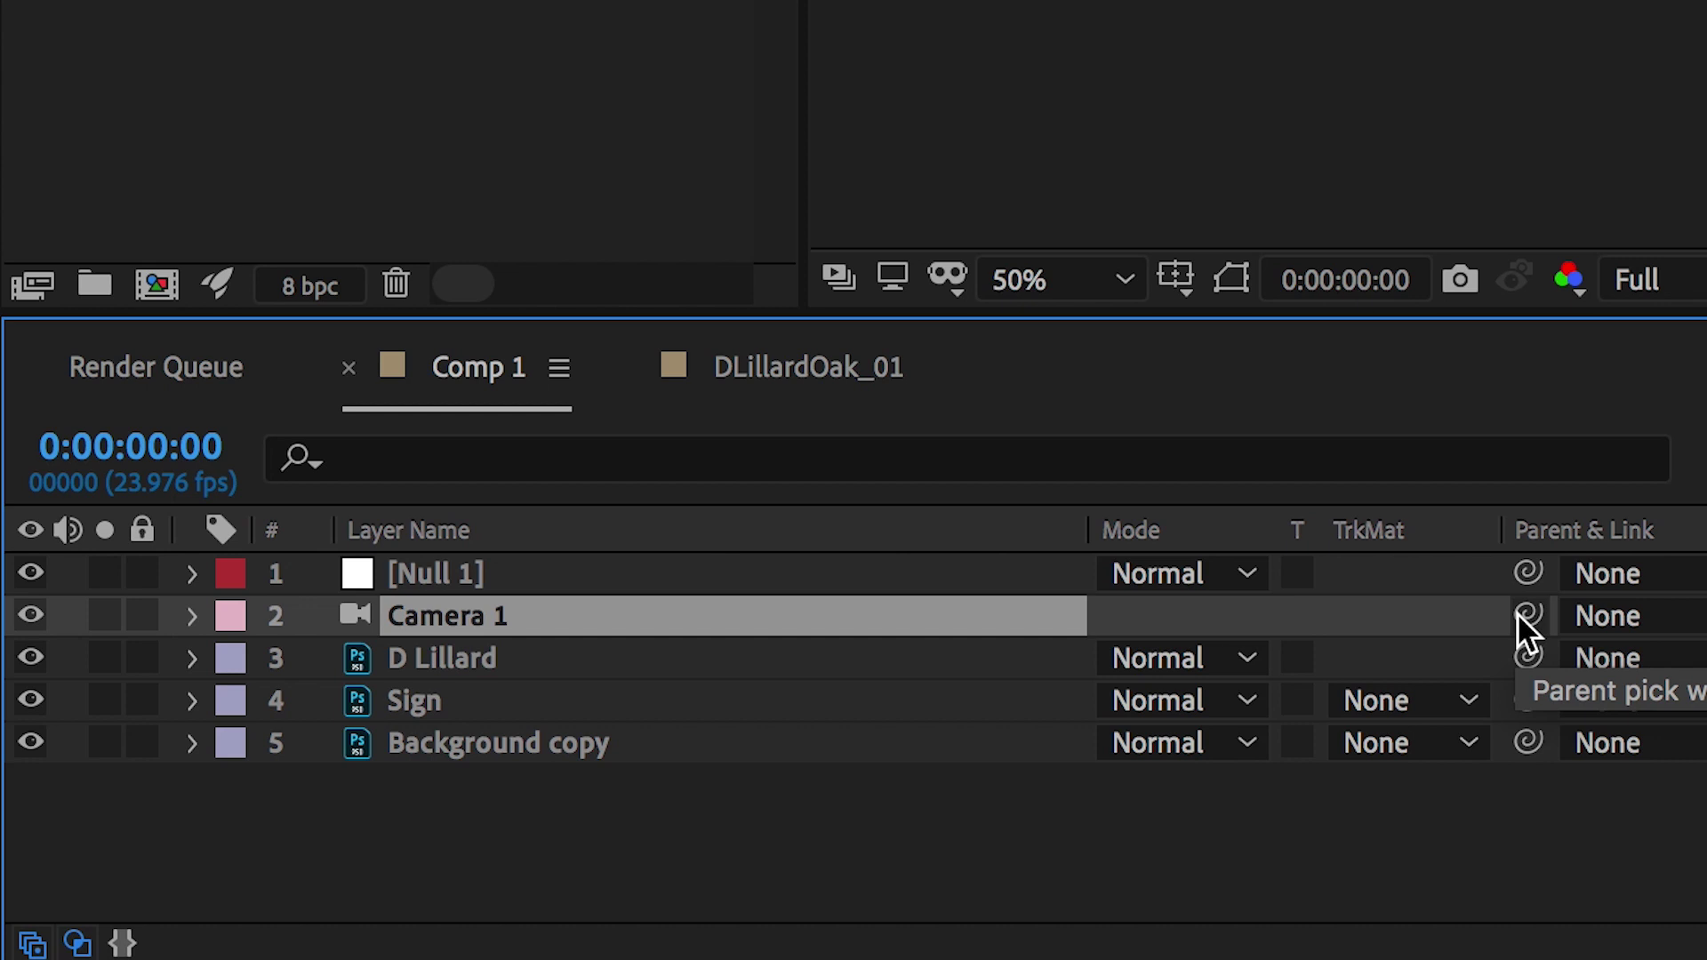
left_click_drag(1519, 613, 450, 574)
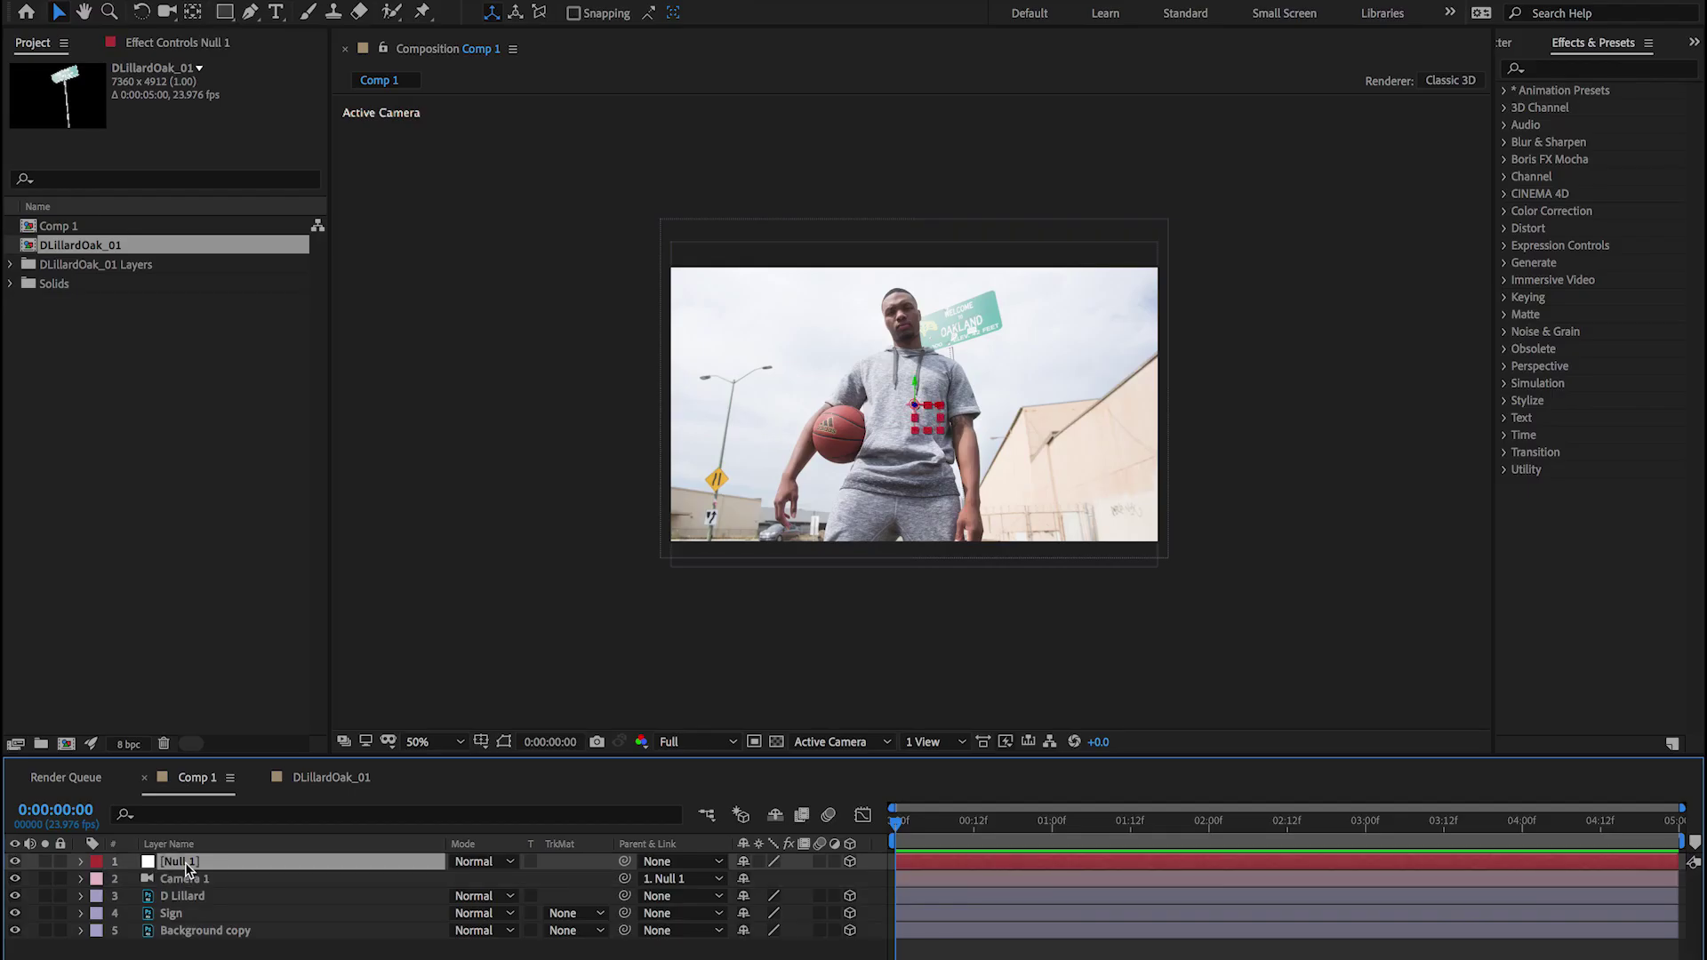
key("Return")
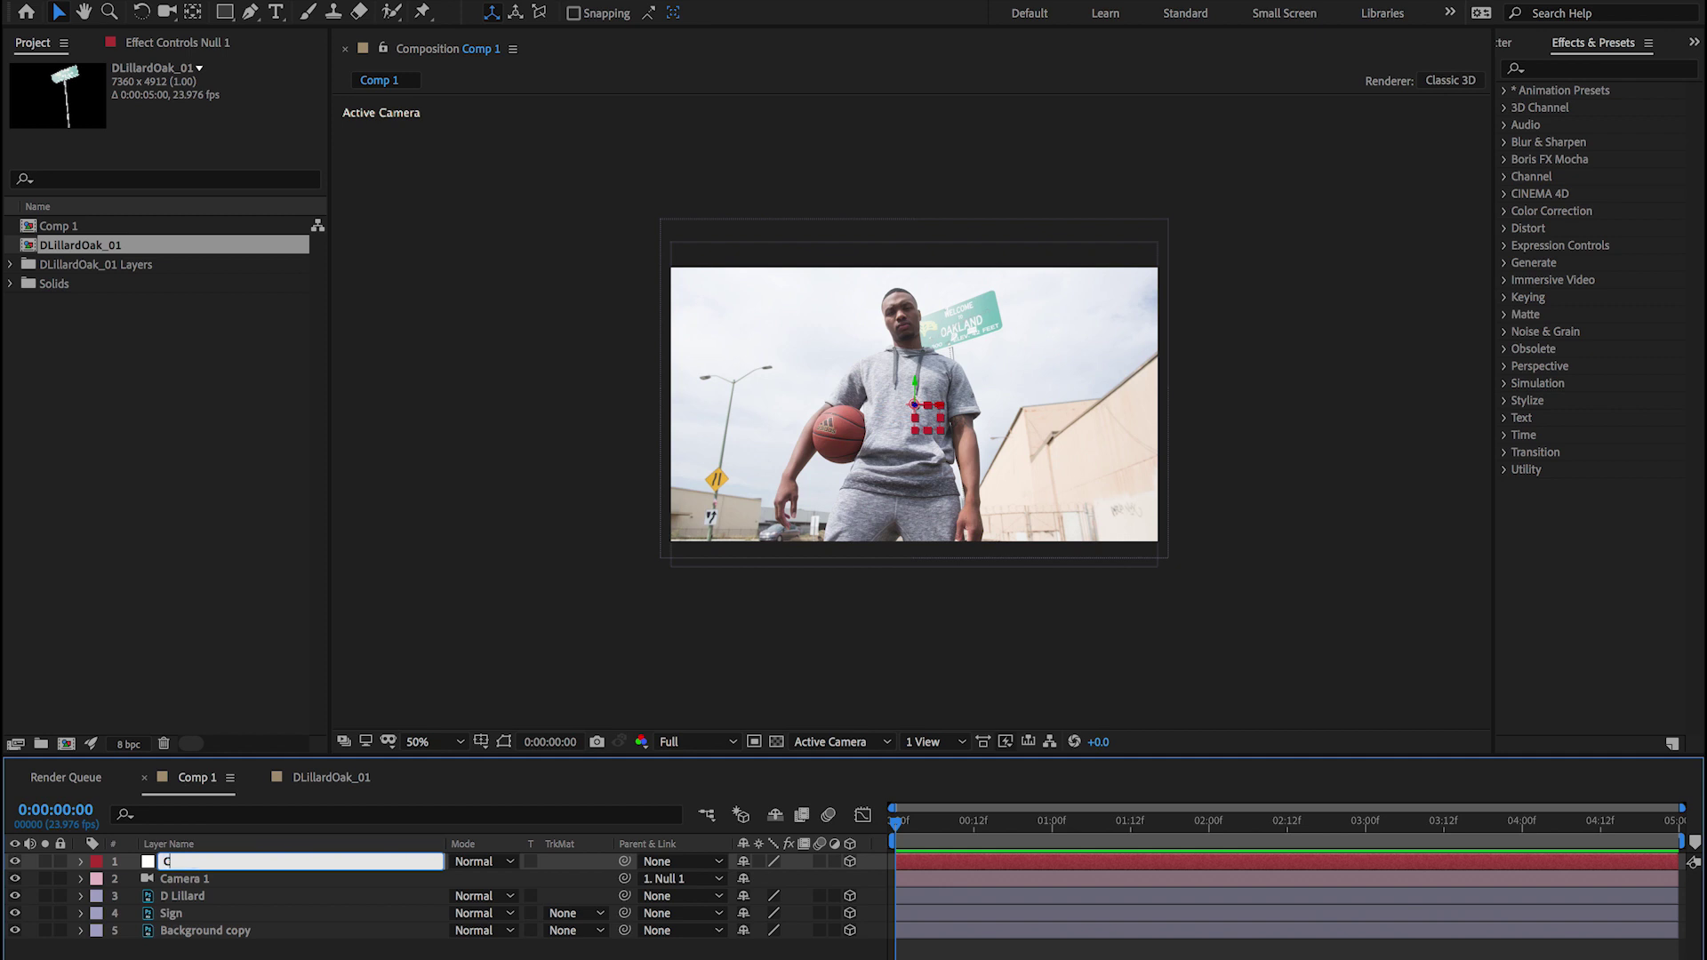
type("Cam")
type(" Comn")
type("roller")
key("Return")
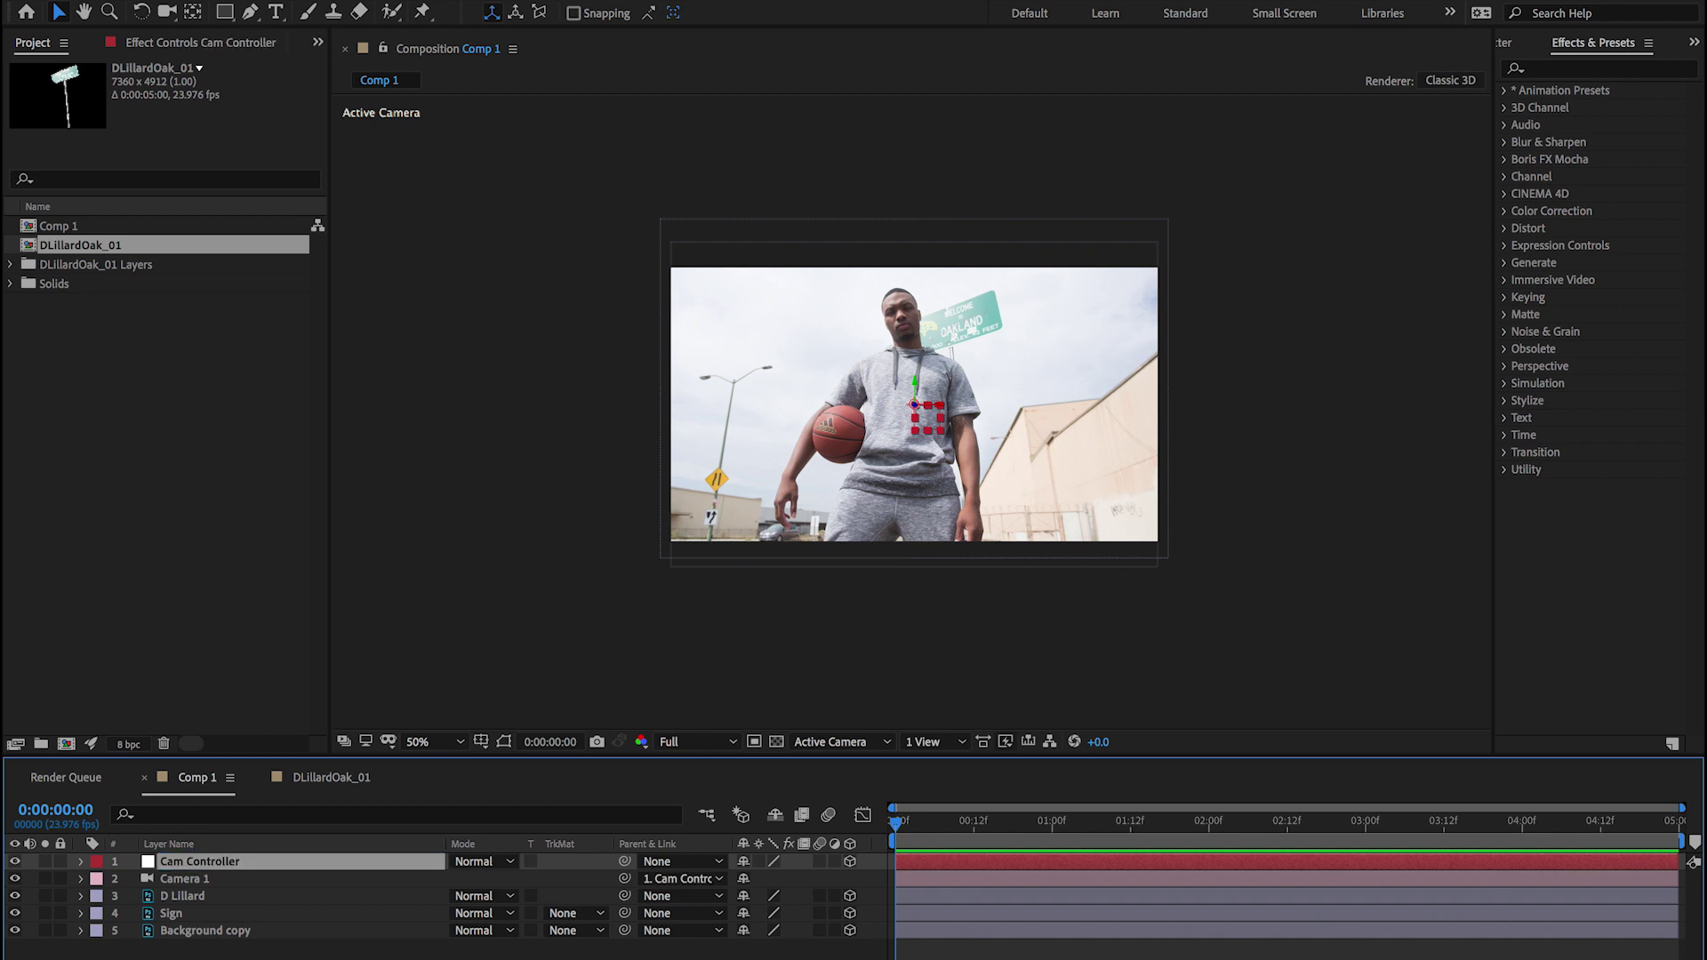
left_click(181, 880)
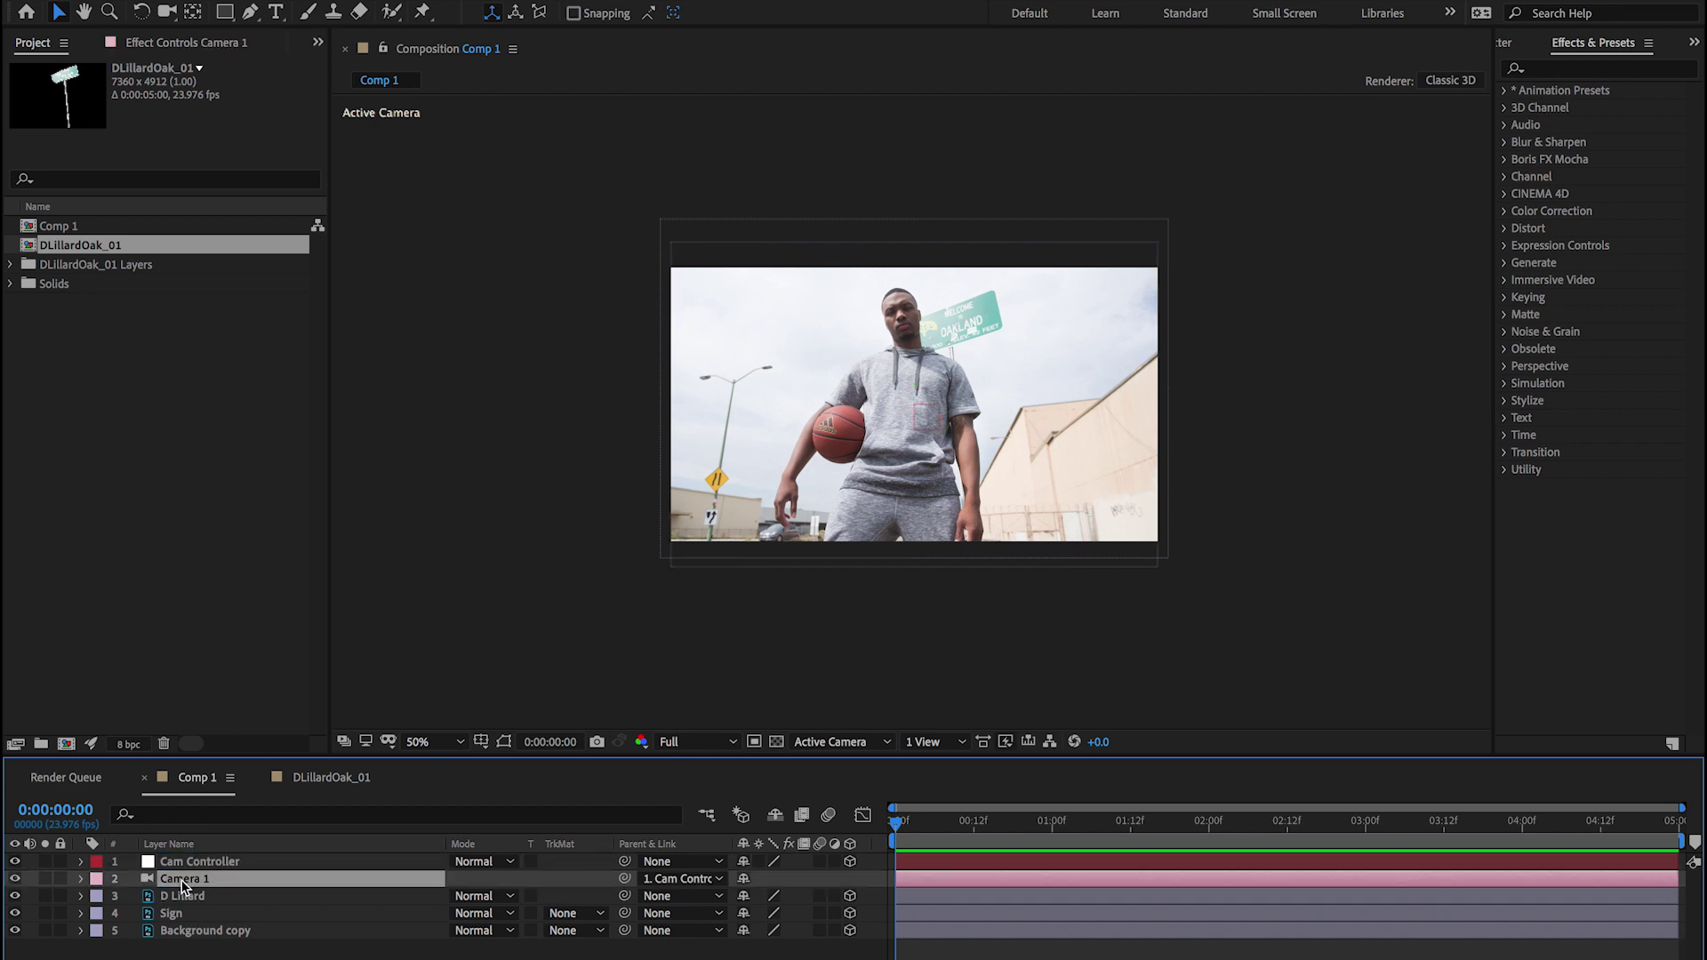
left_click(199, 863)
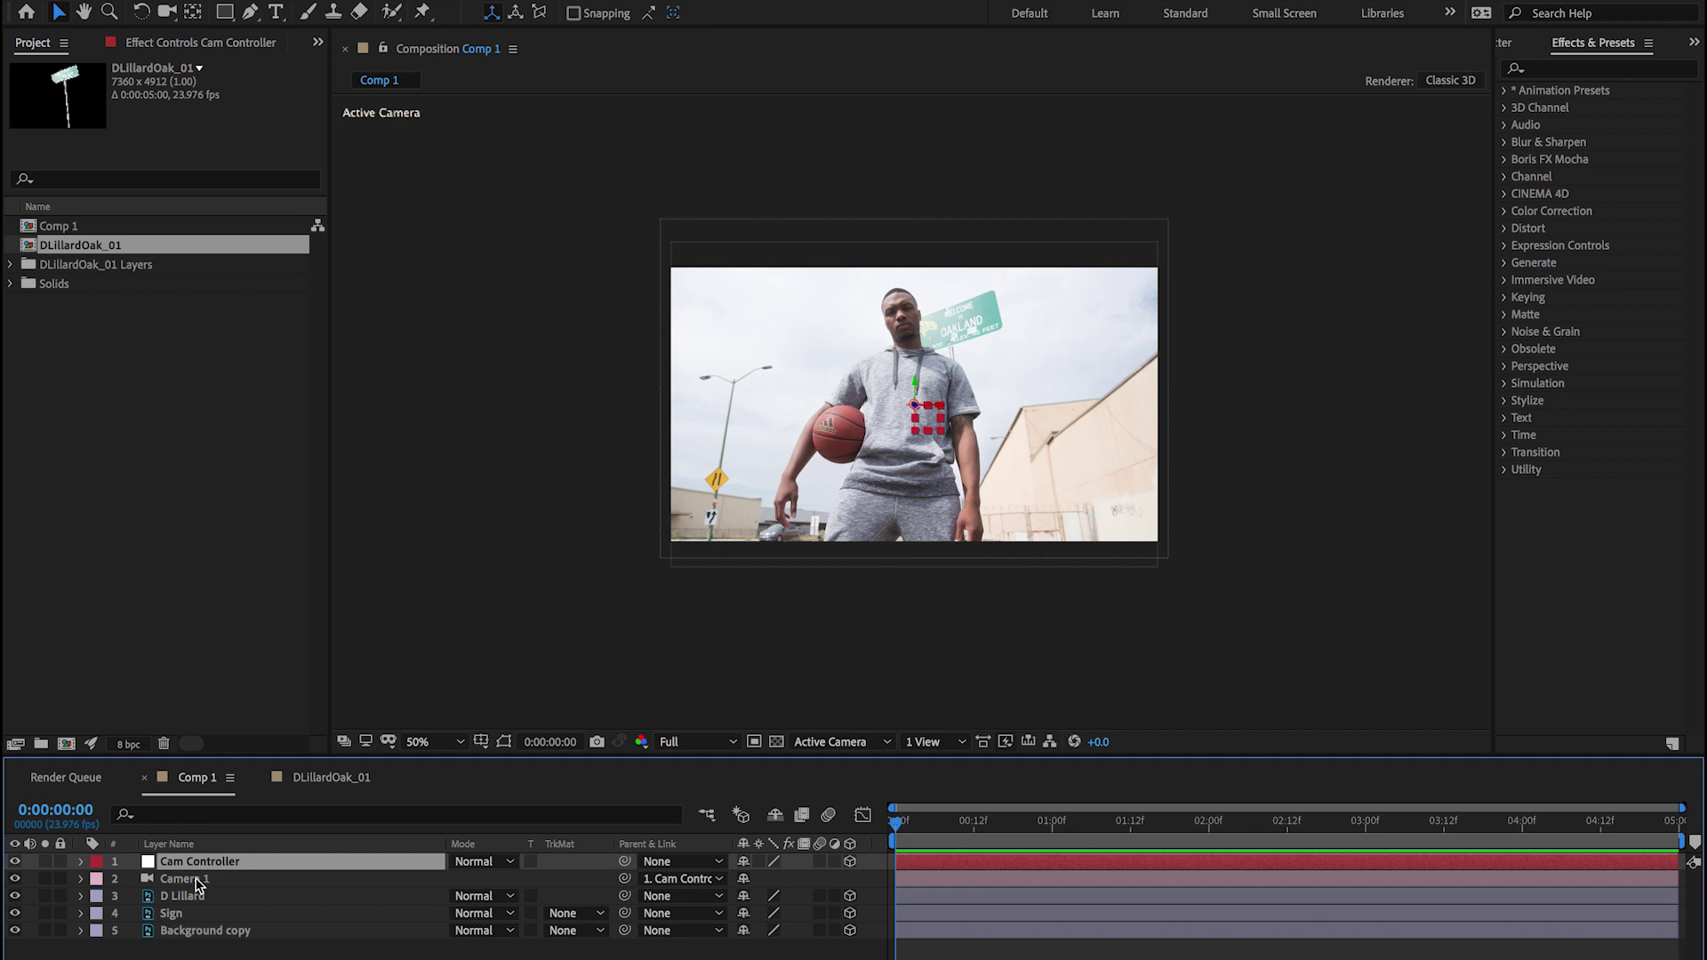
- Turn on Camera 1's Depth of Field and set its Aperture to 500 pixels
left_click(189, 879)
left_click(81, 880)
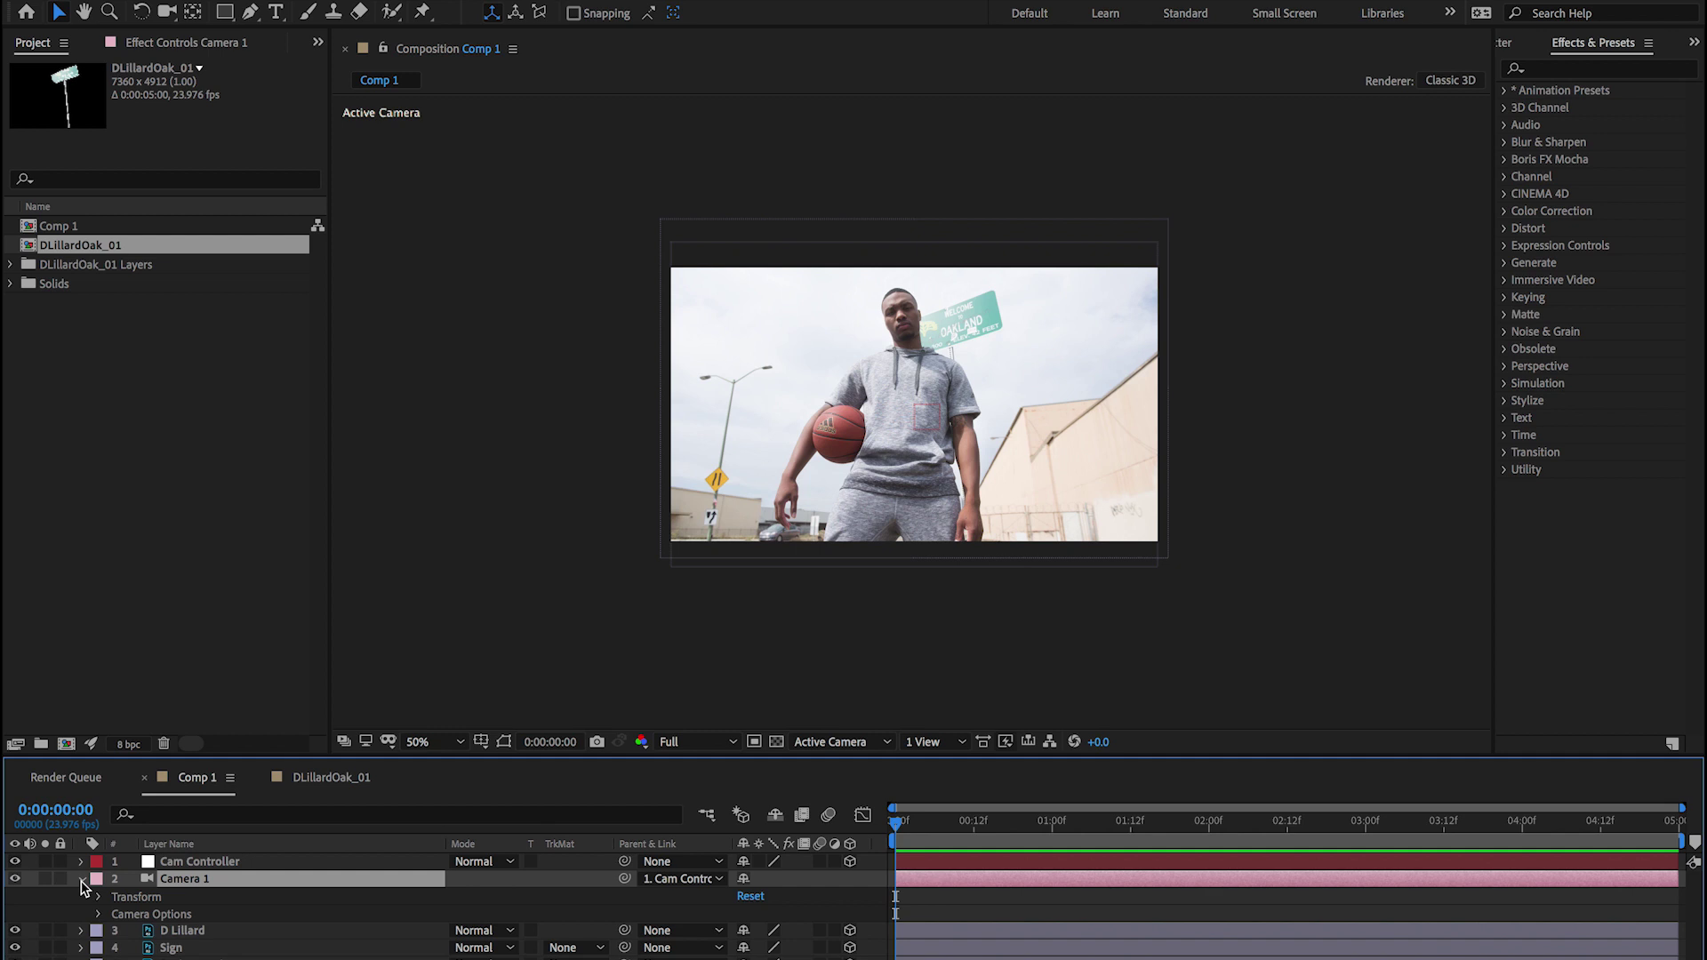
left_click(98, 914)
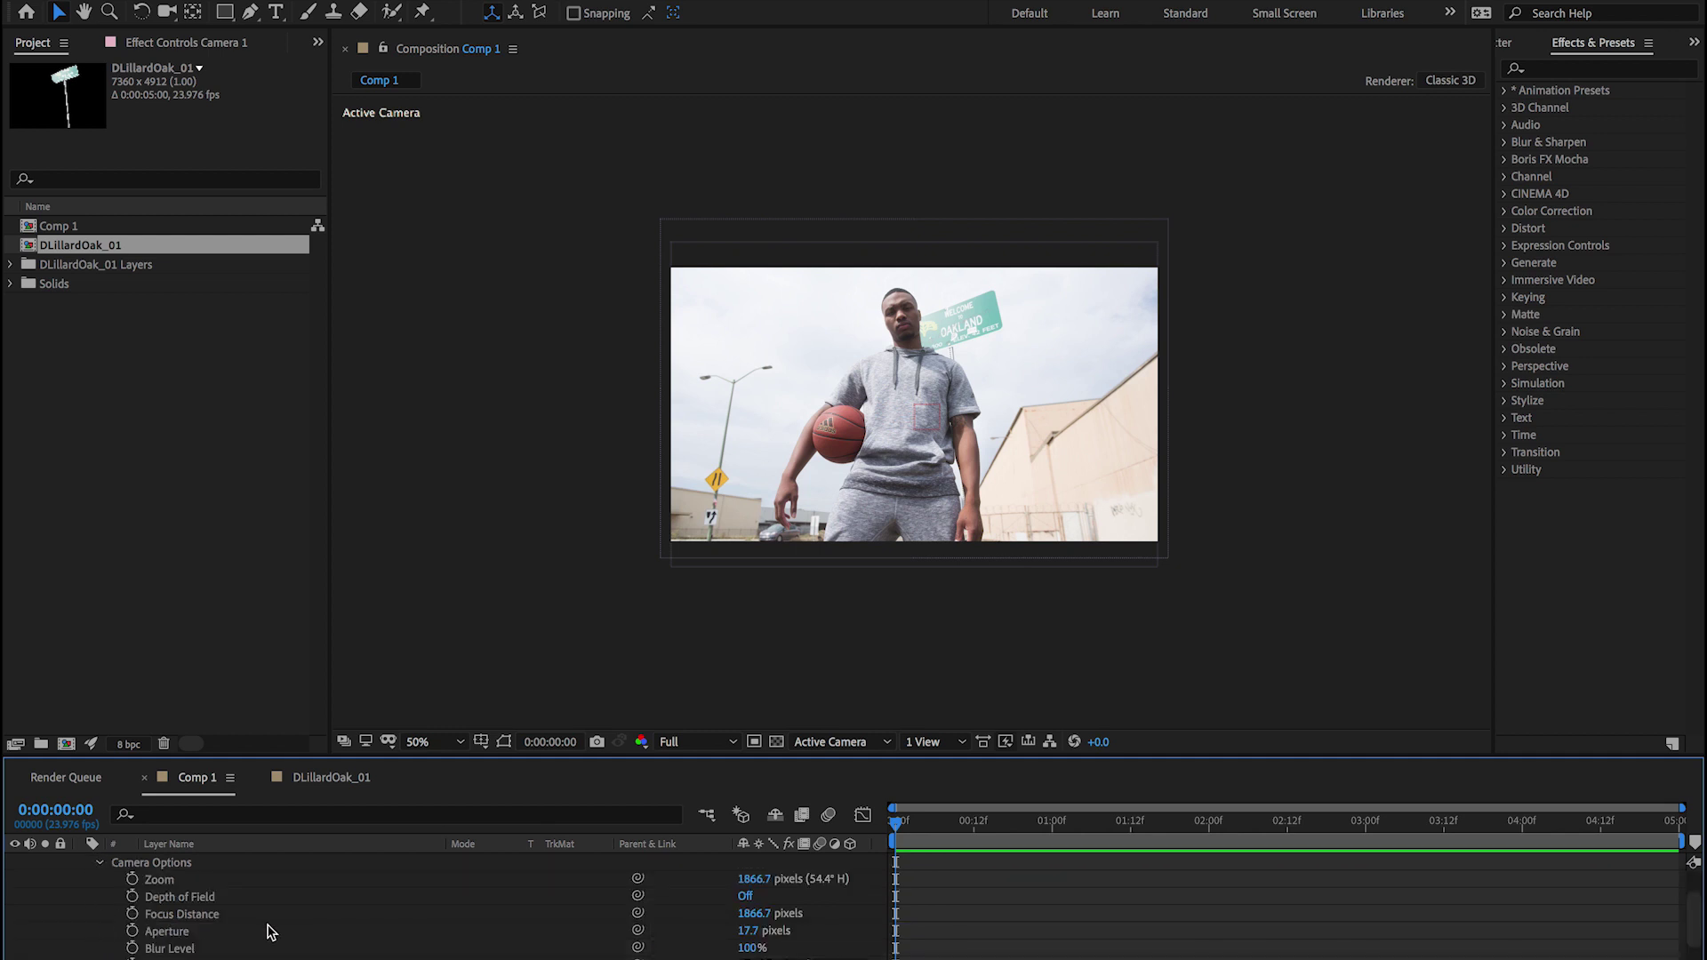
left_click(747, 897)
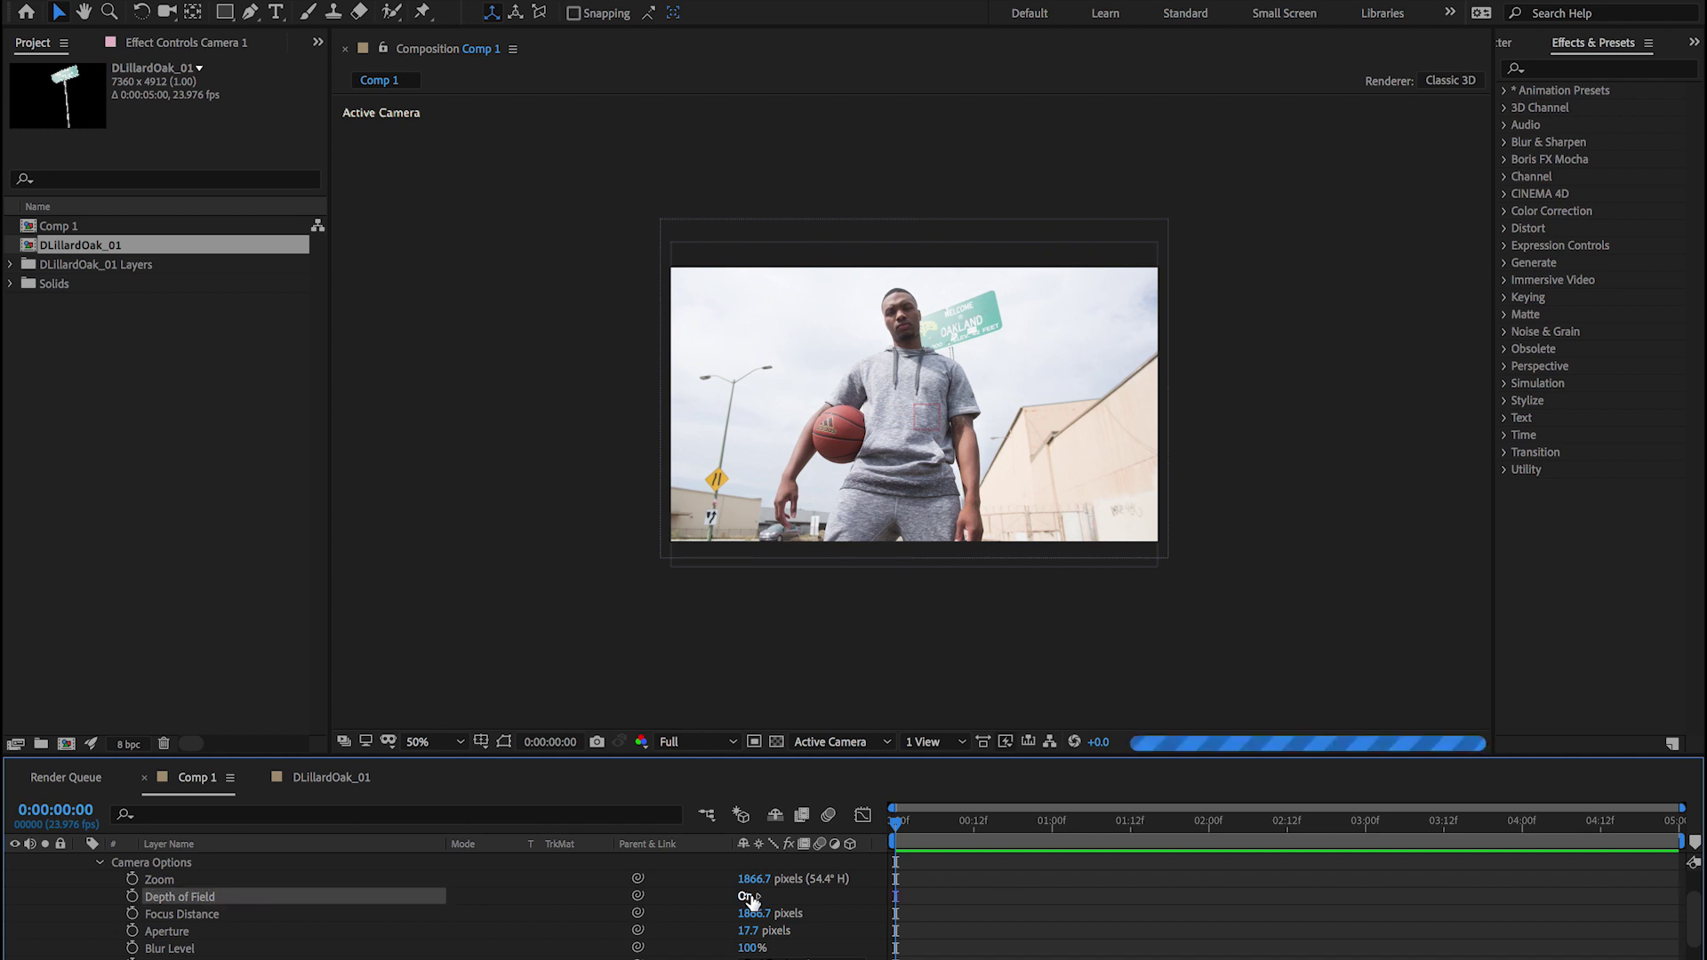
left_click(197, 933)
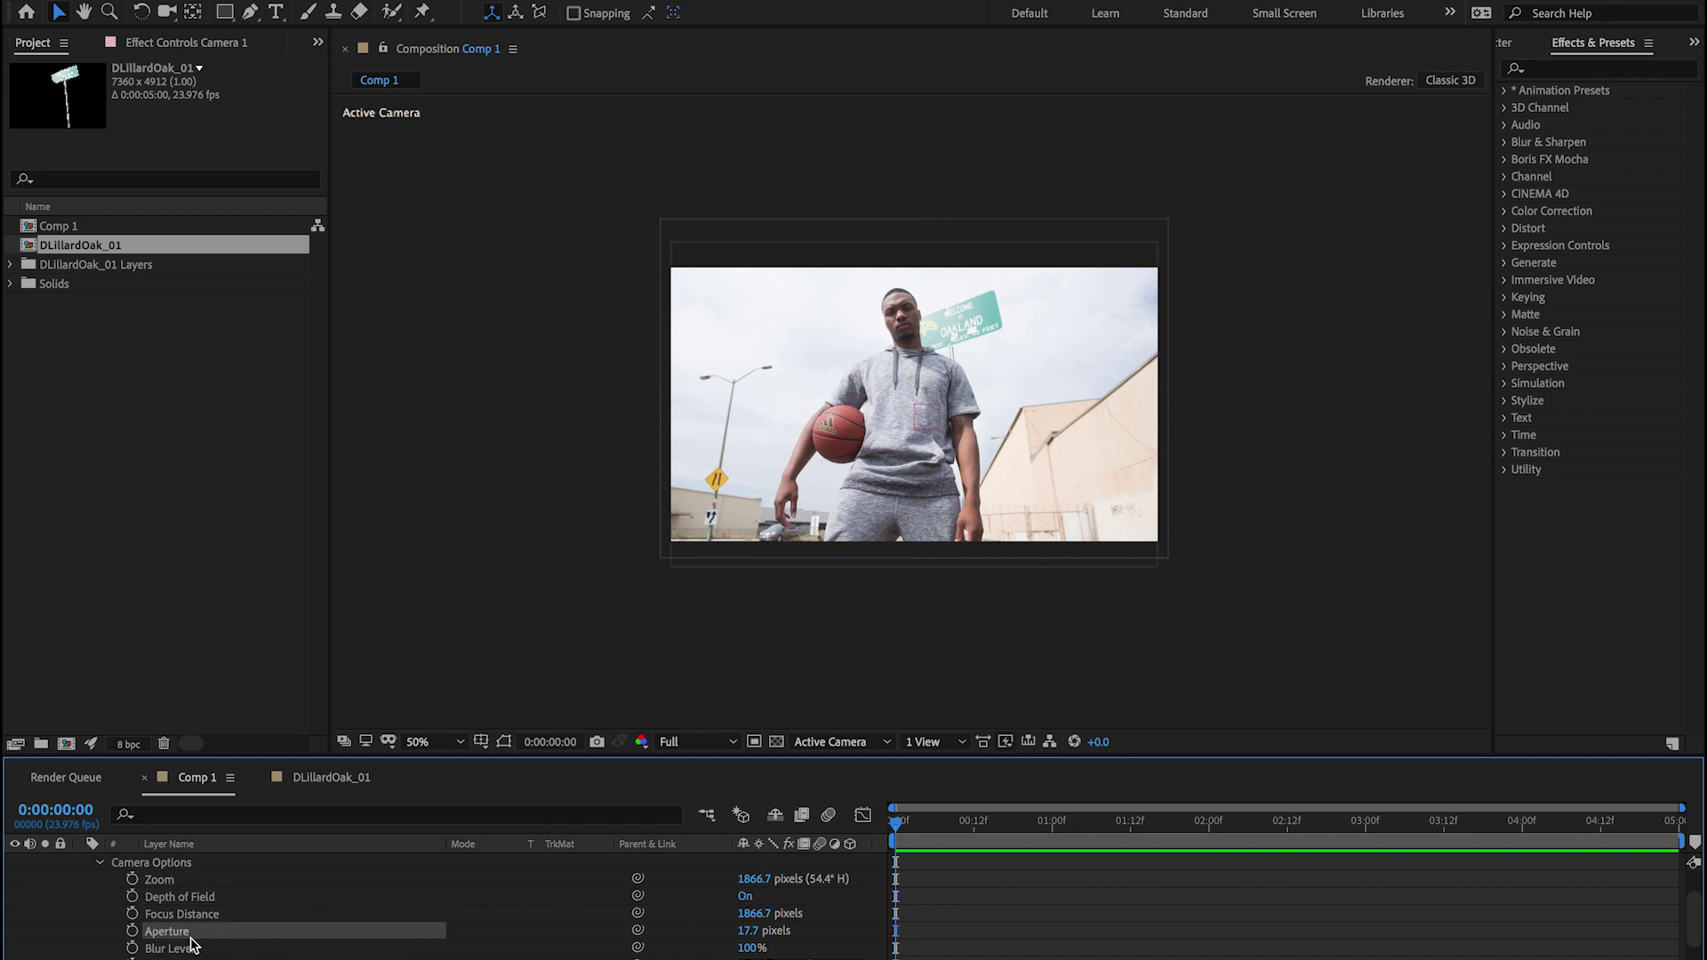
left_click(751, 931)
type("150")
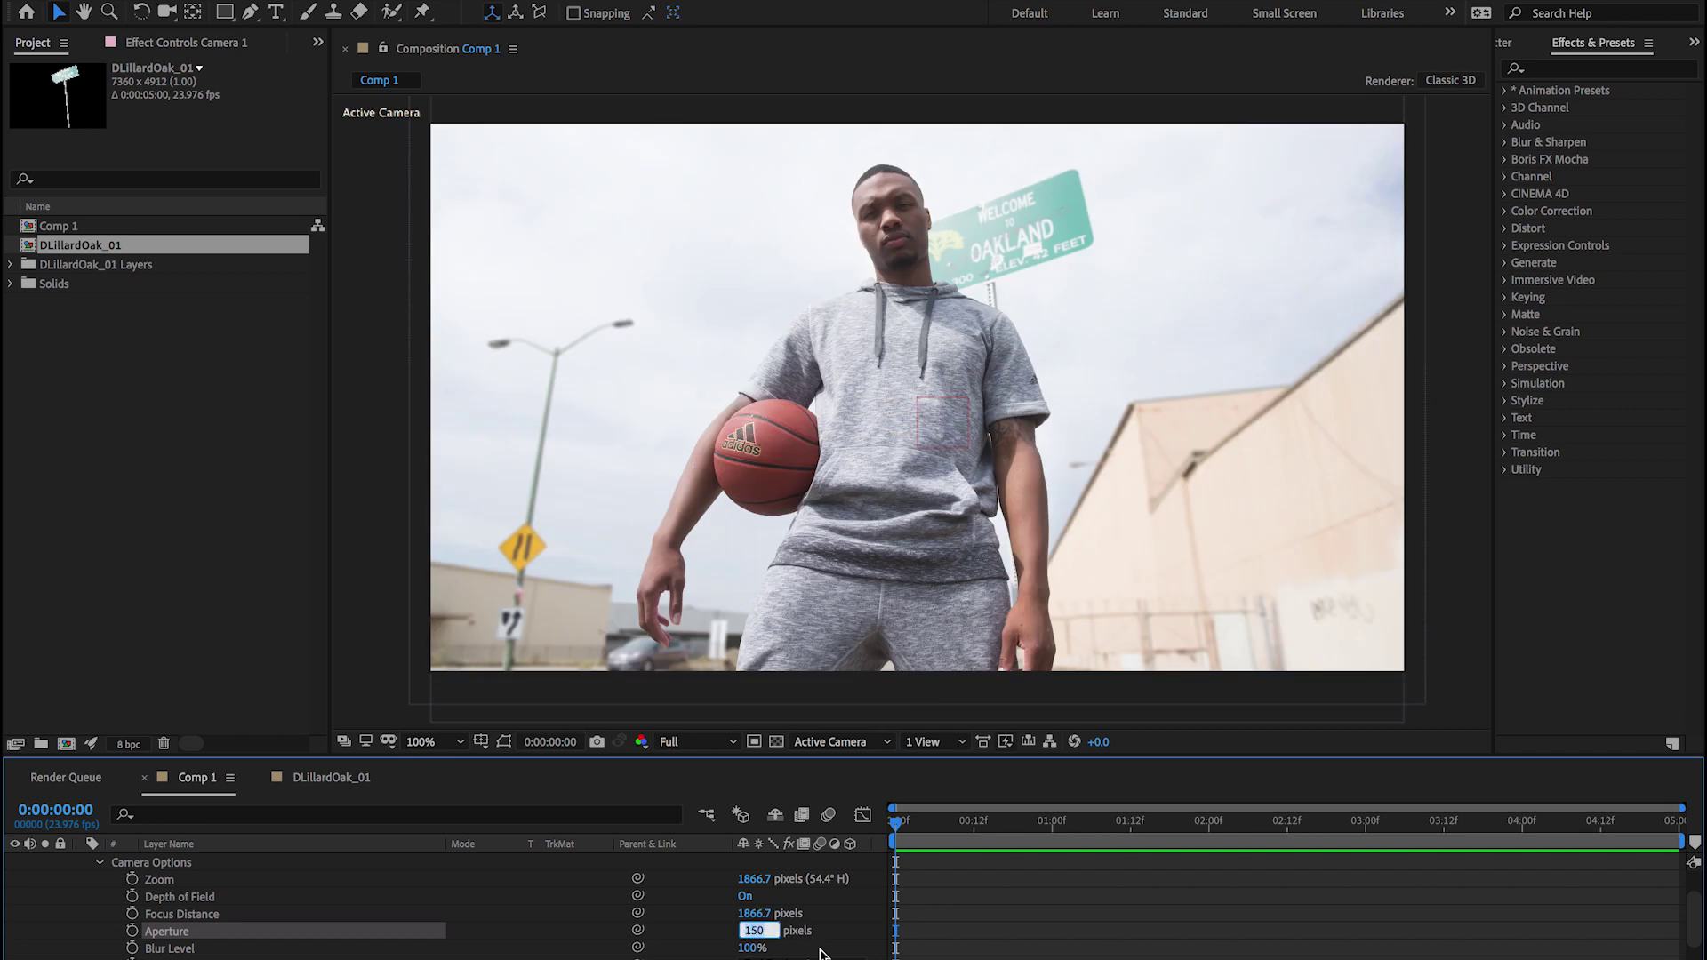
type("50")
key("Return")
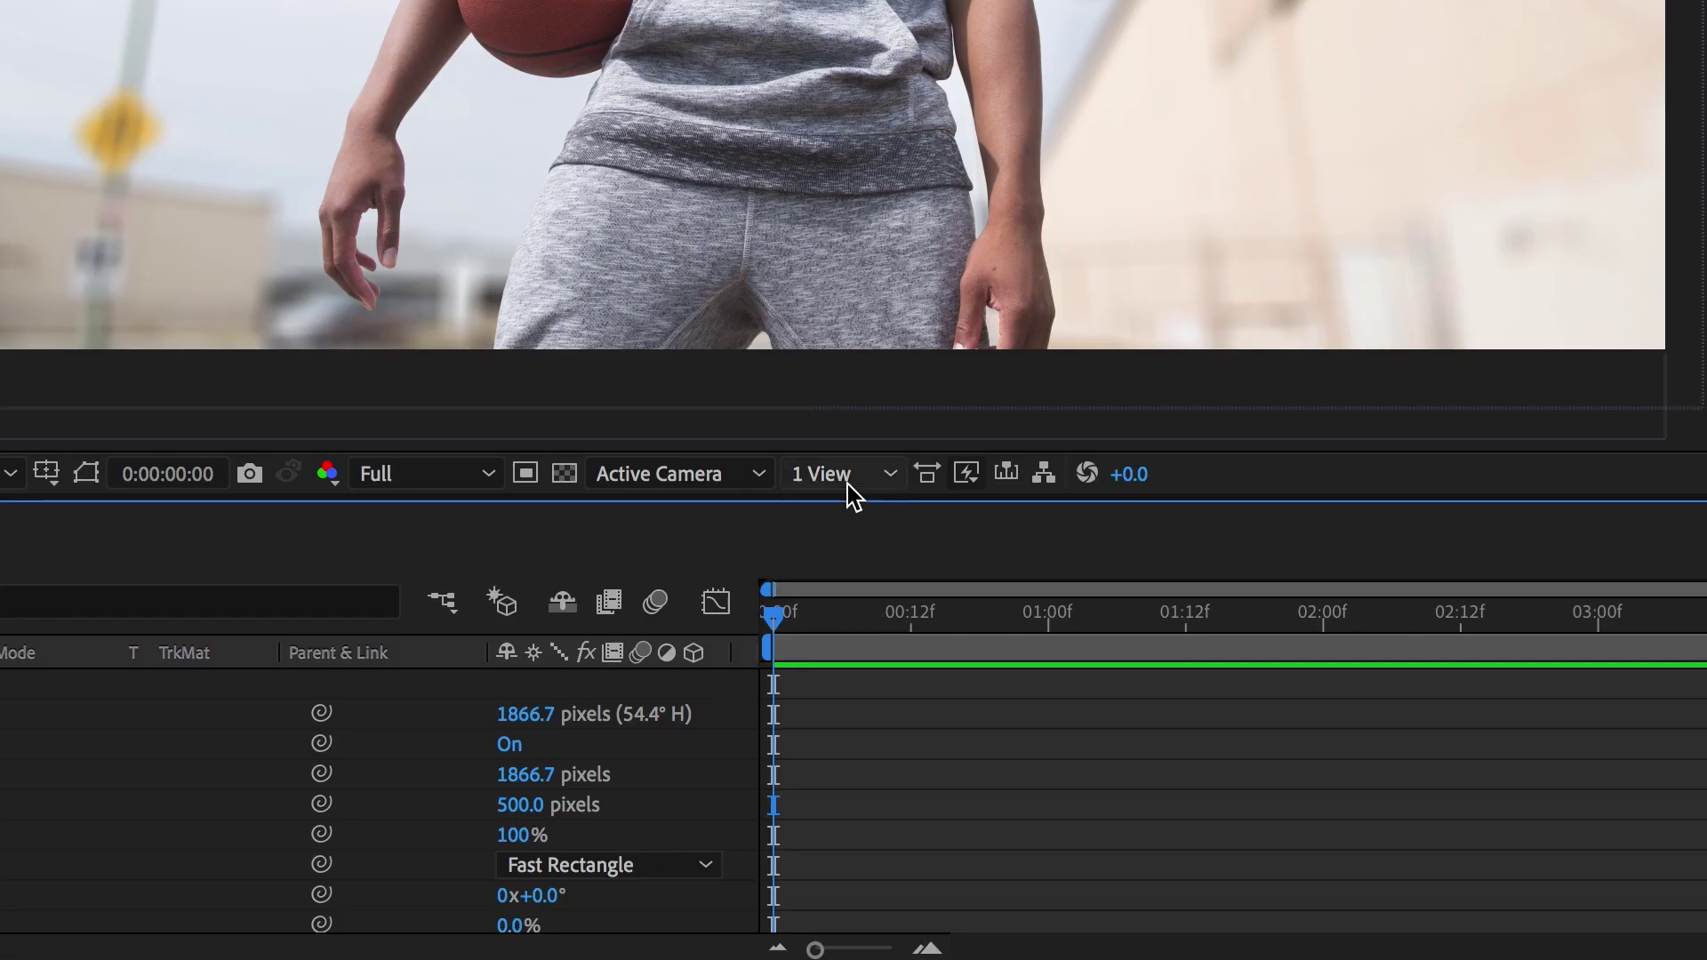
- Switch to 2 Views, focus on the sign, and keyframe Focus Distance at start and end
left_click(938, 748)
left_click(867, 549)
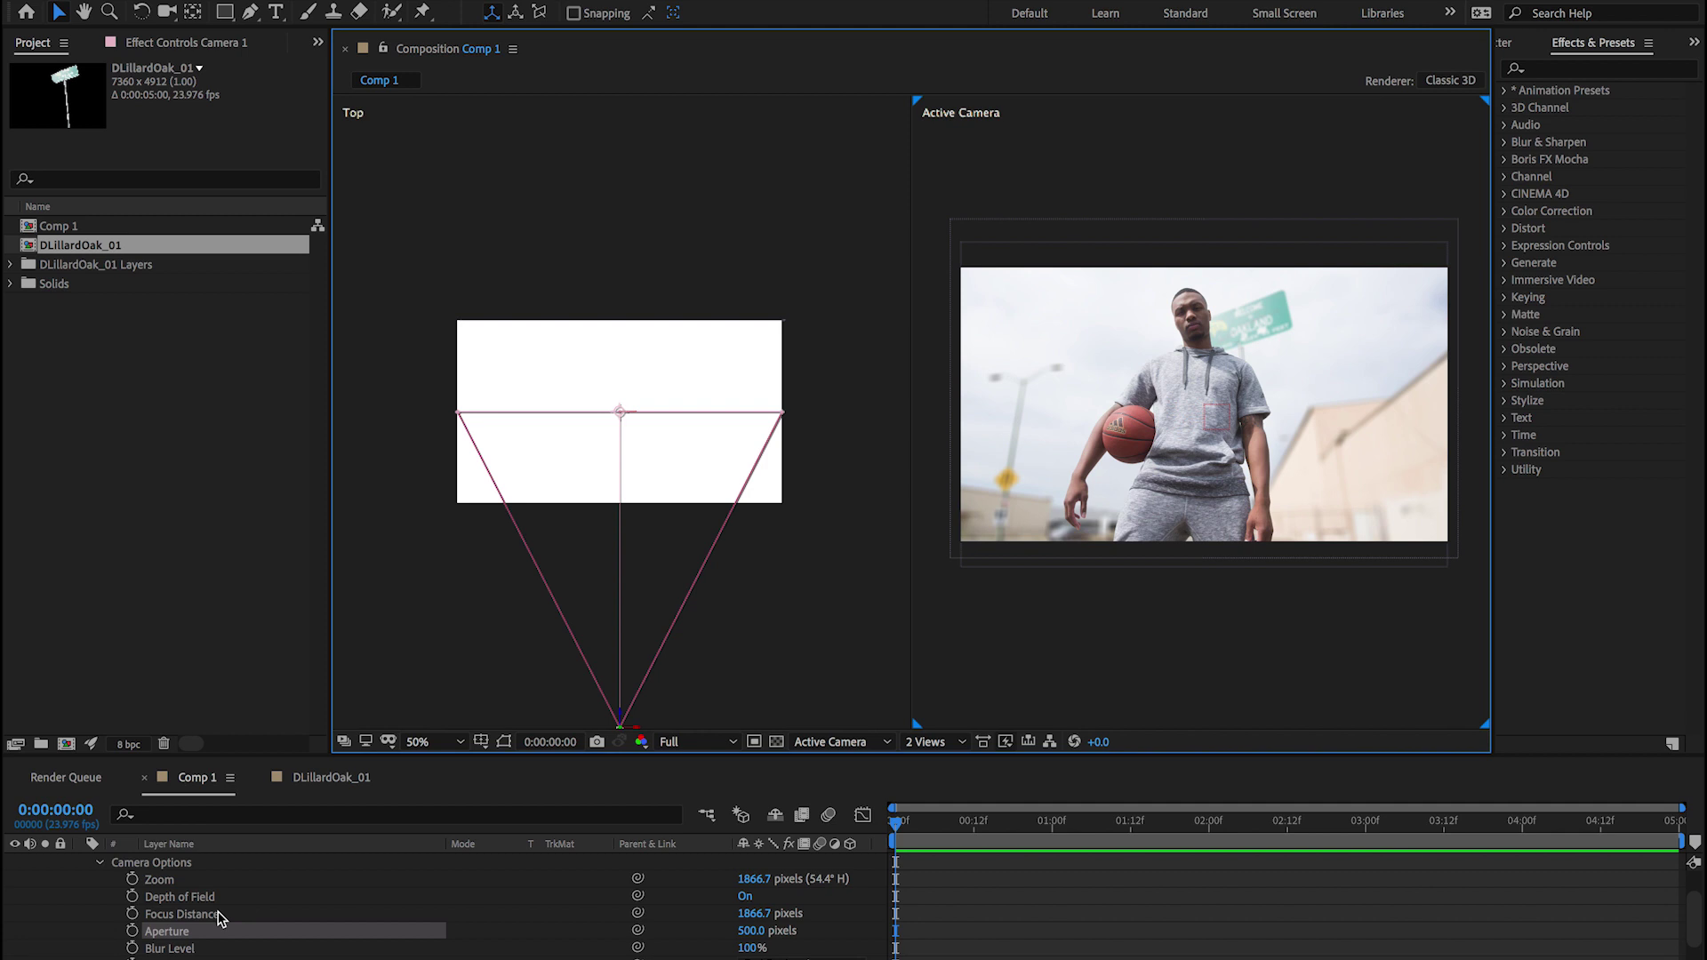
left_click(219, 915)
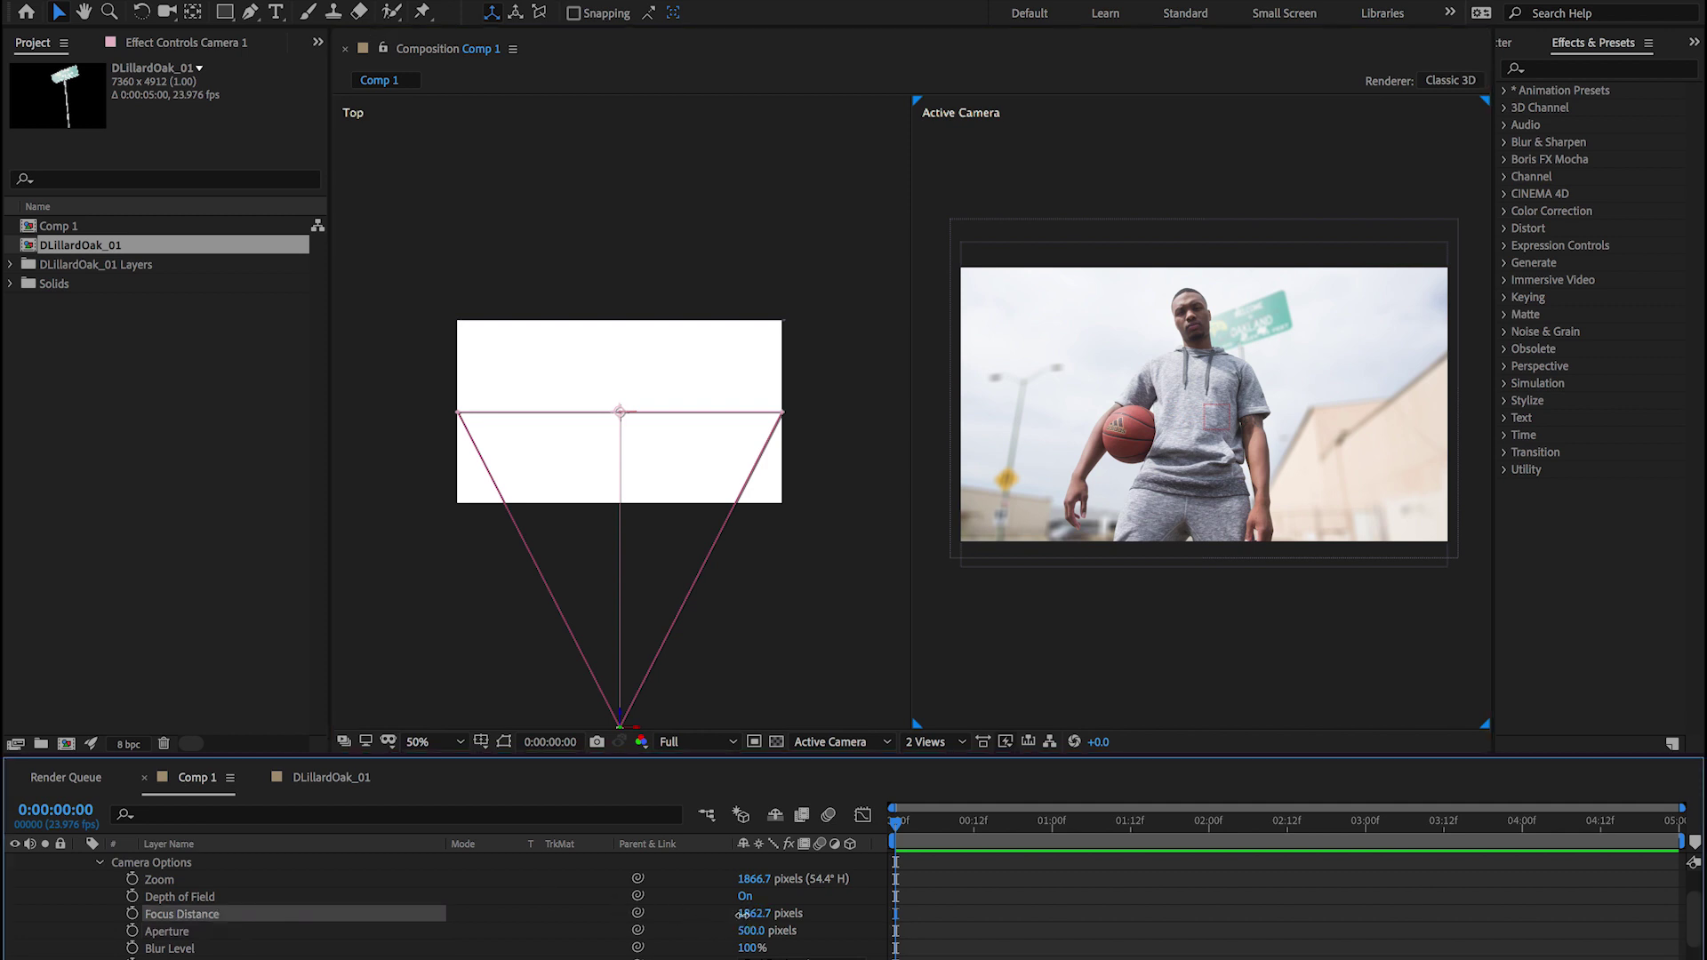
left_click_drag(740, 914, 1290, 900)
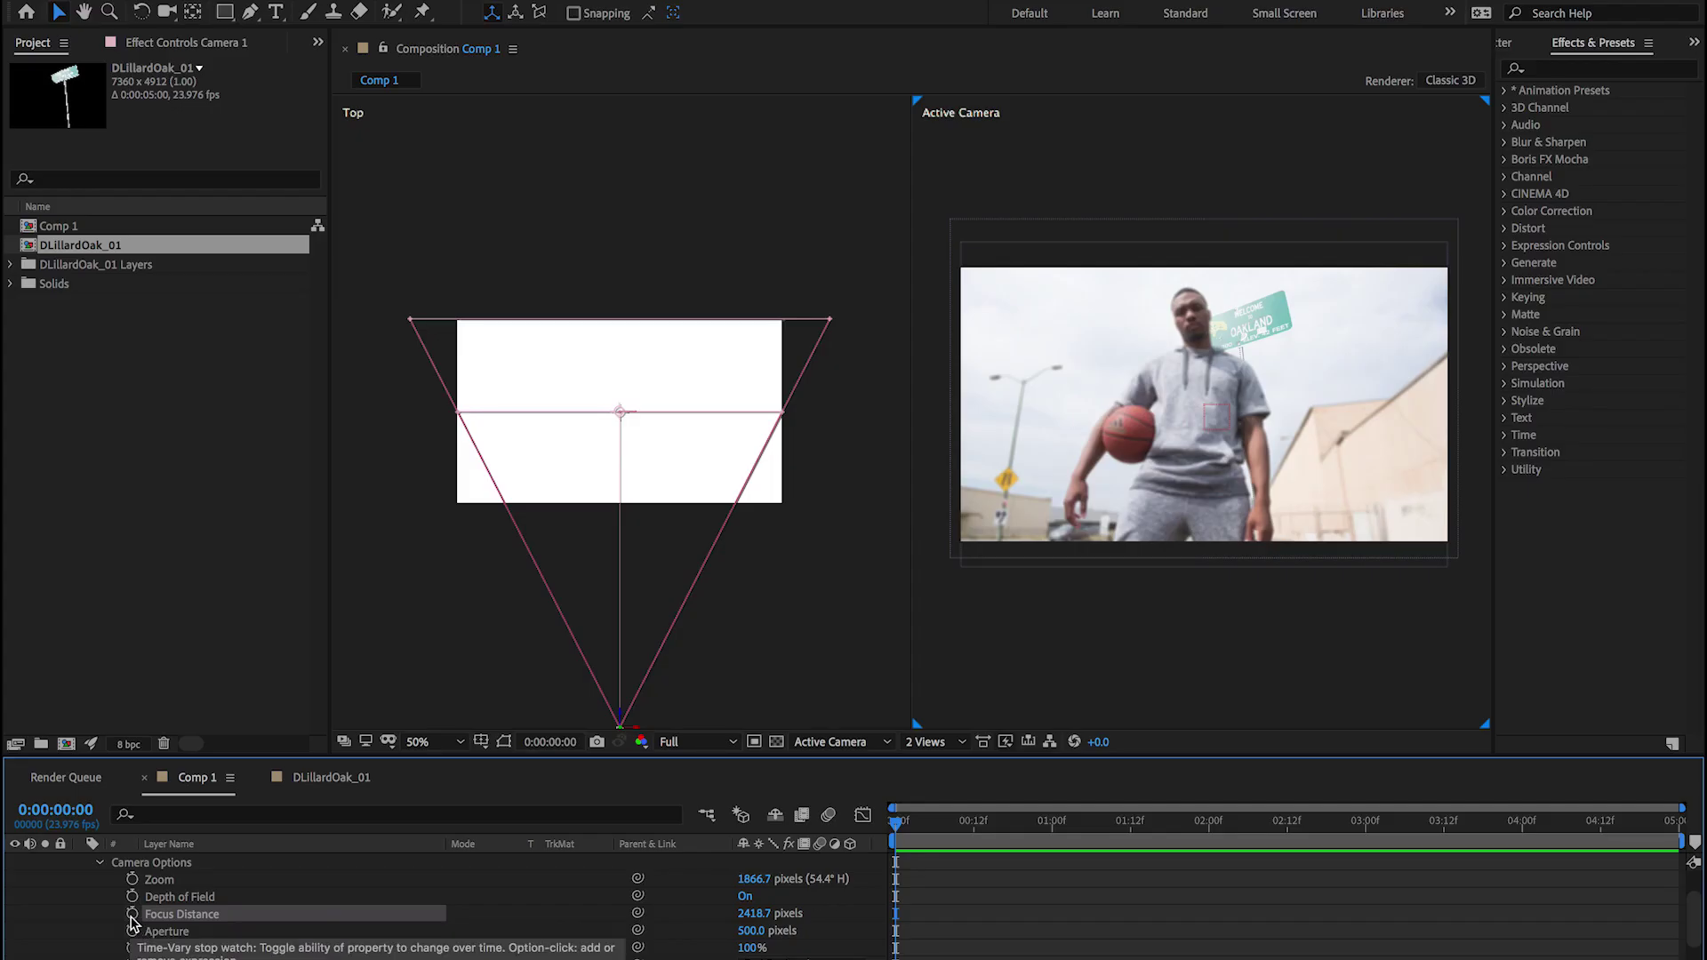
left_click(131, 916)
left_click_drag(1517, 827, 1674, 825)
left_click(31, 913)
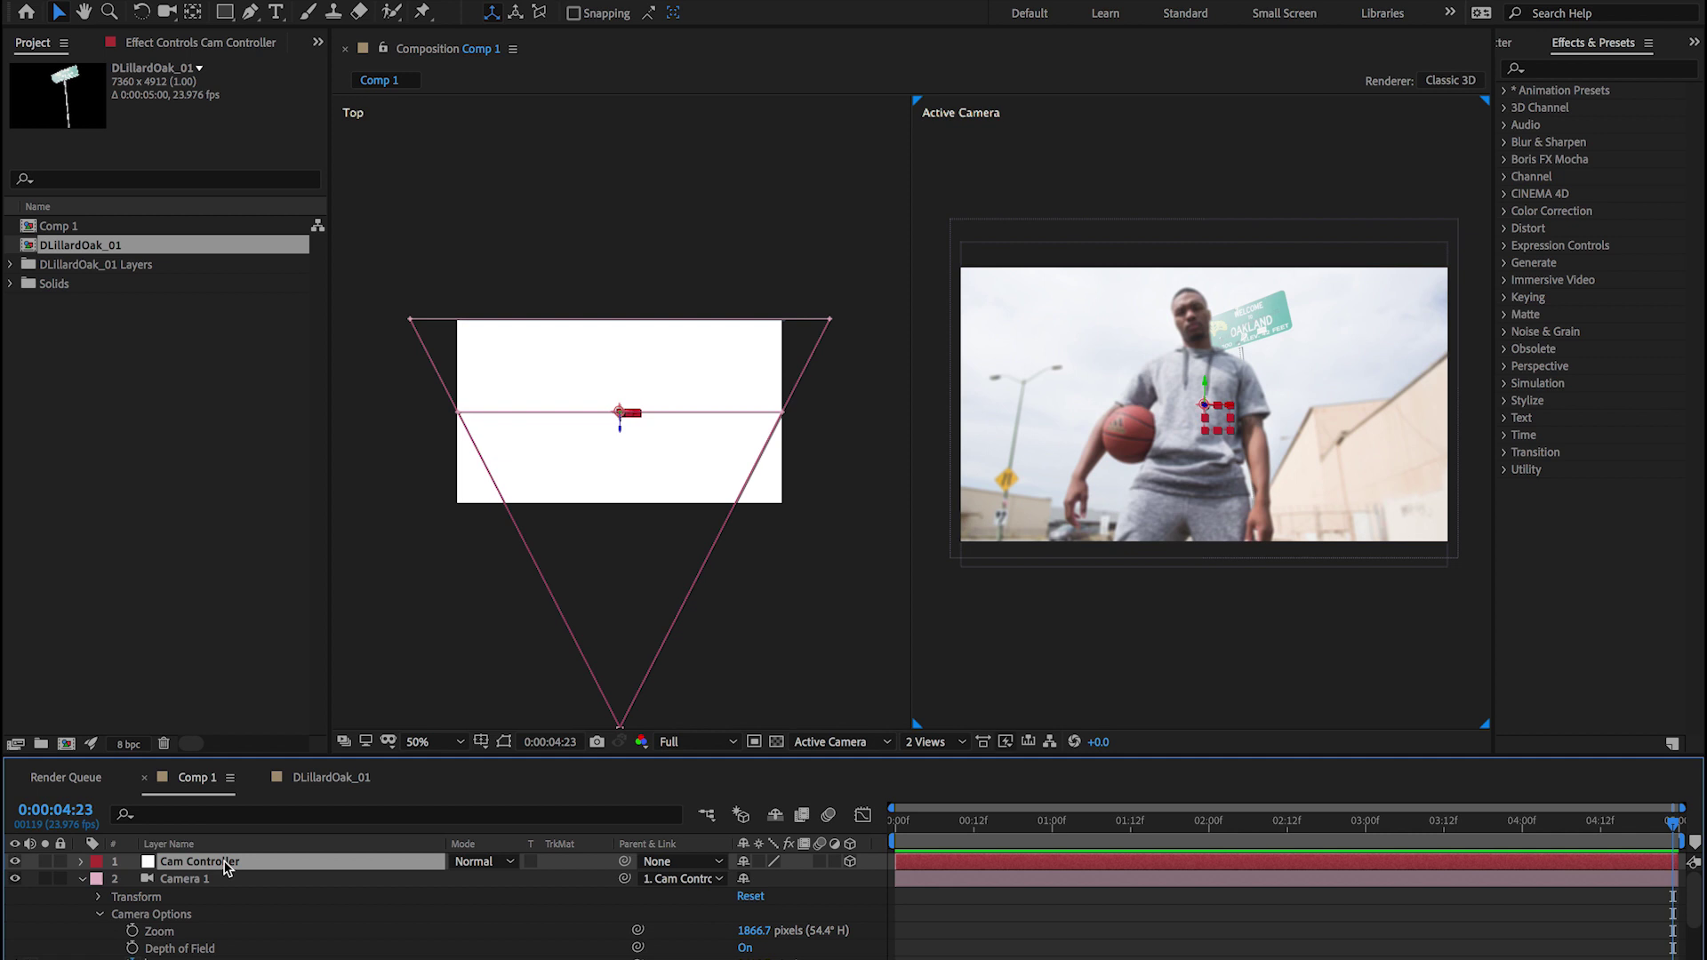
- Keyframe Cam Controller's Position at frame 0, moving it back to 960.0, 213.0, 844.0
key("p")
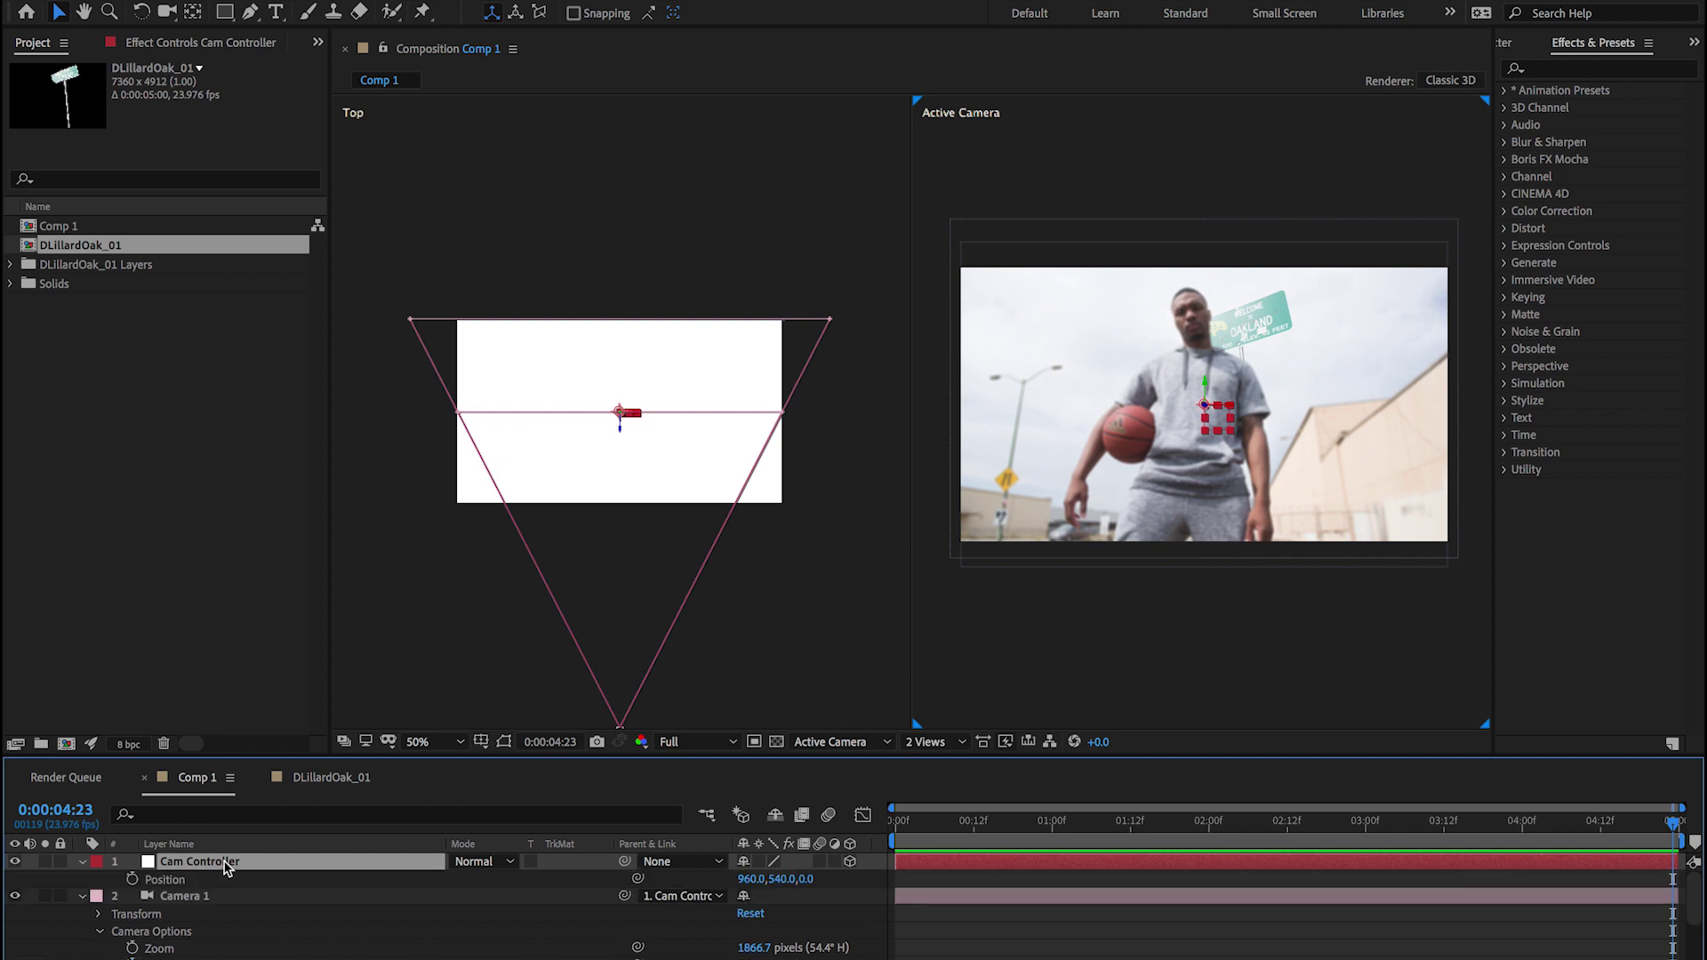
left_click(132, 879)
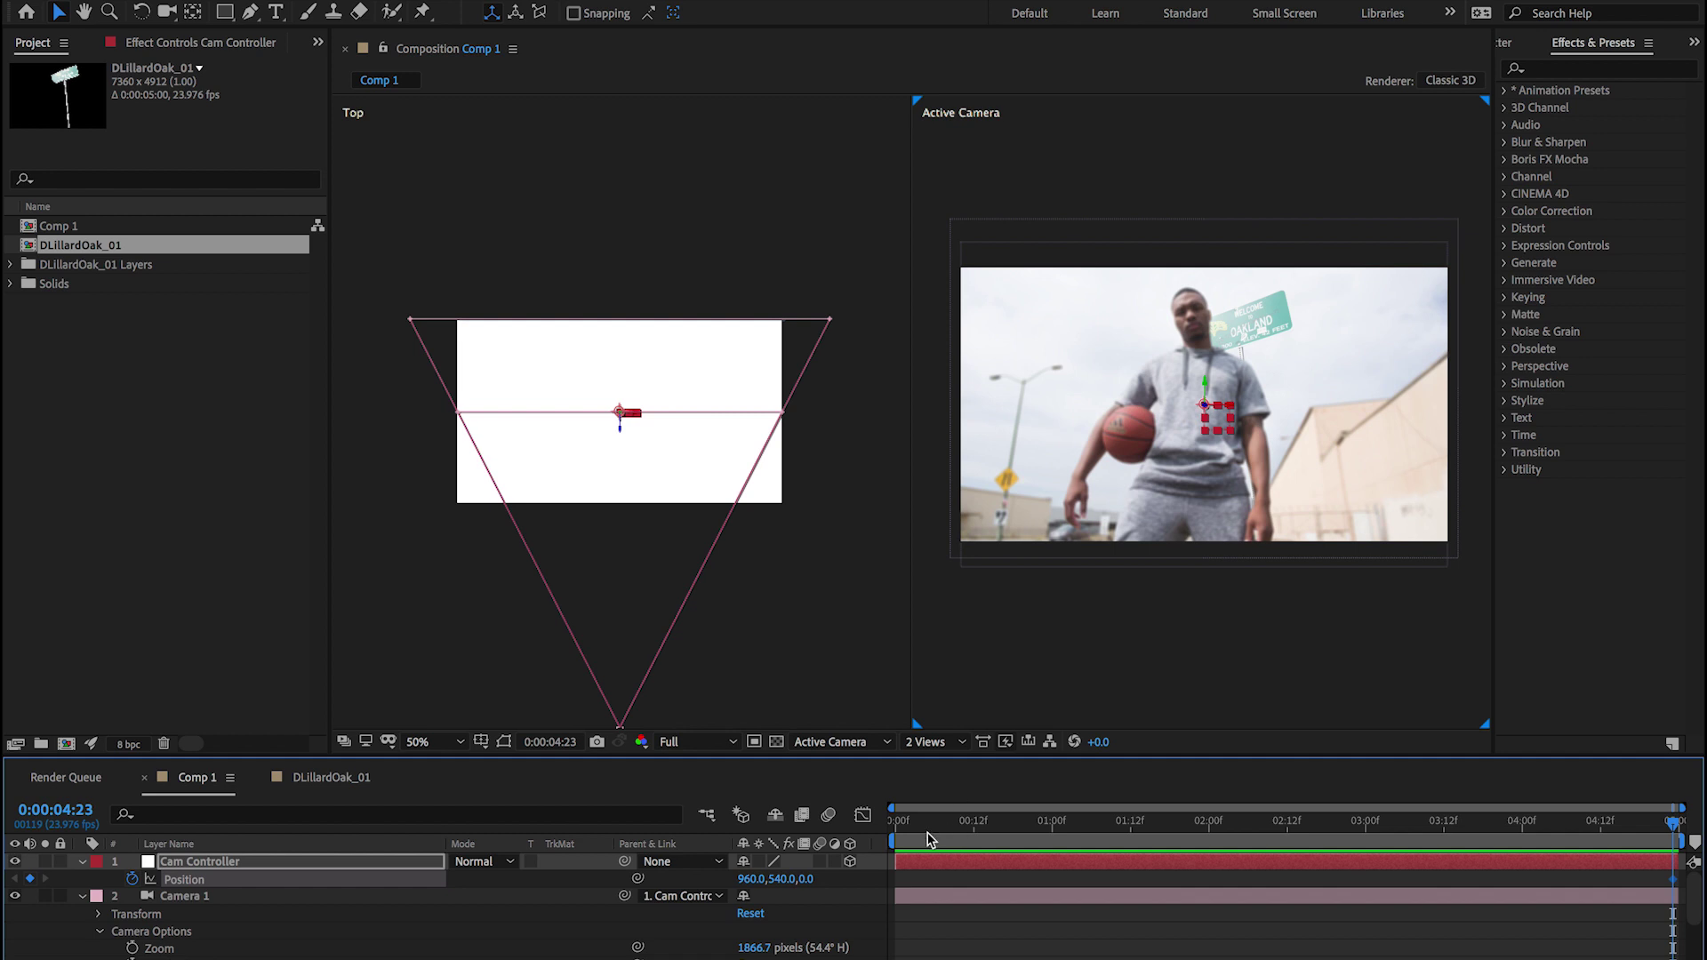
key("Home")
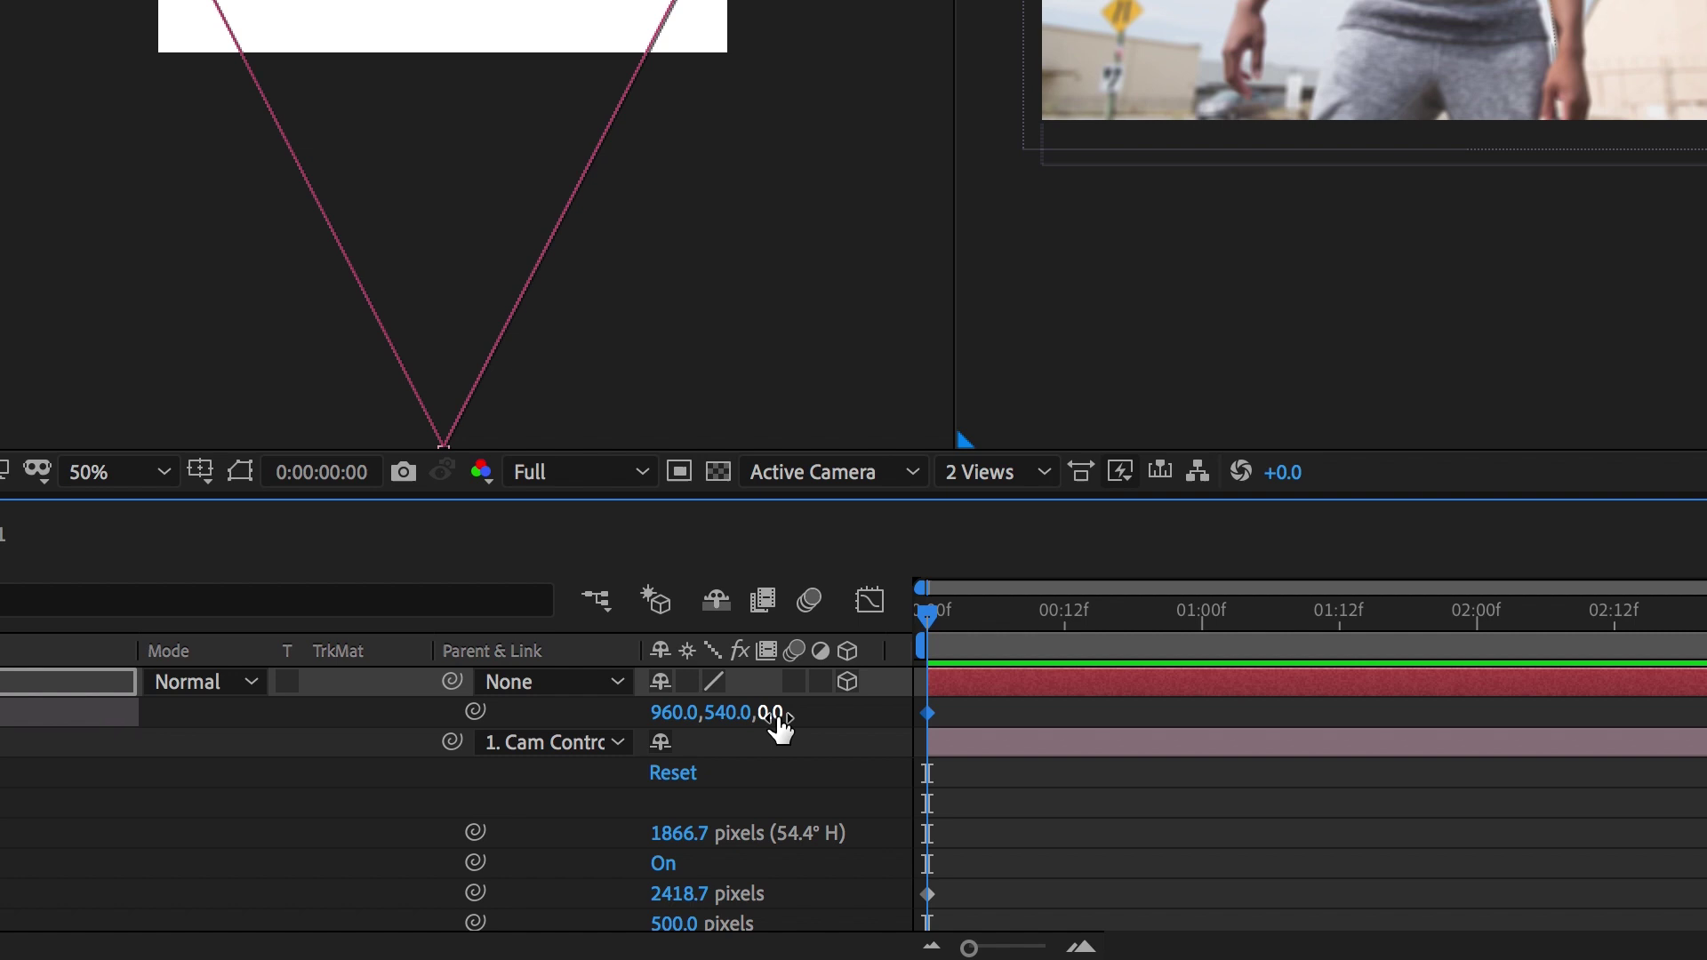
left_click_drag(774, 728, 1332, 686)
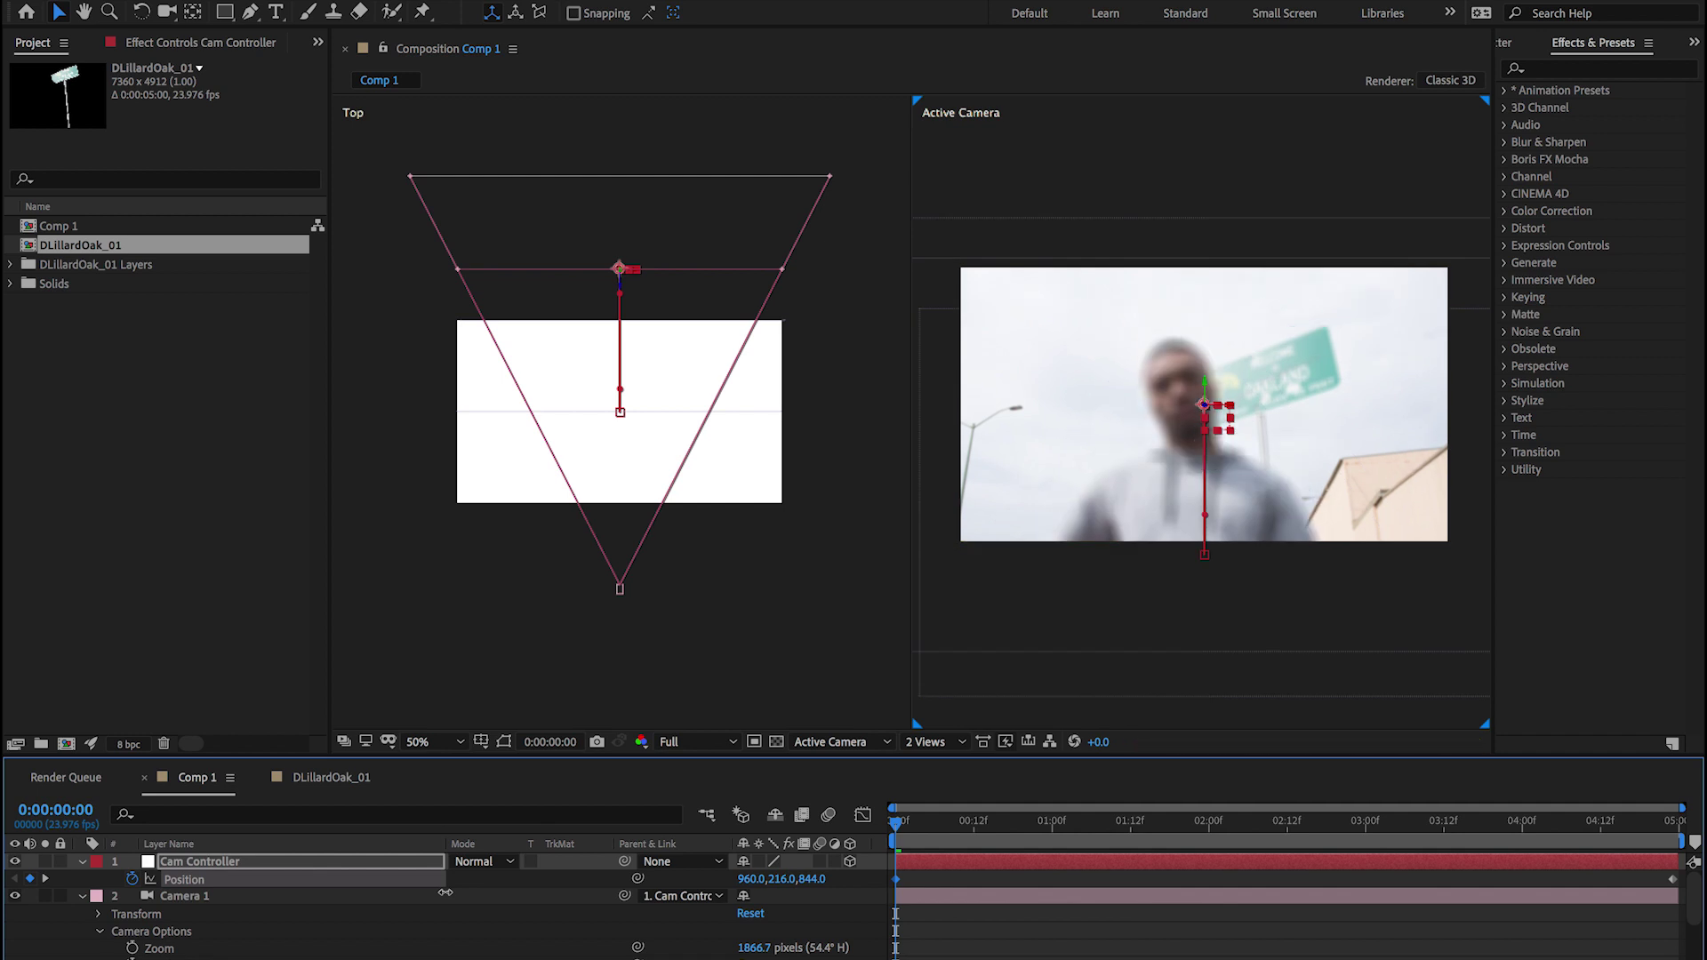
left_click_drag(430, 892, 442, 900)
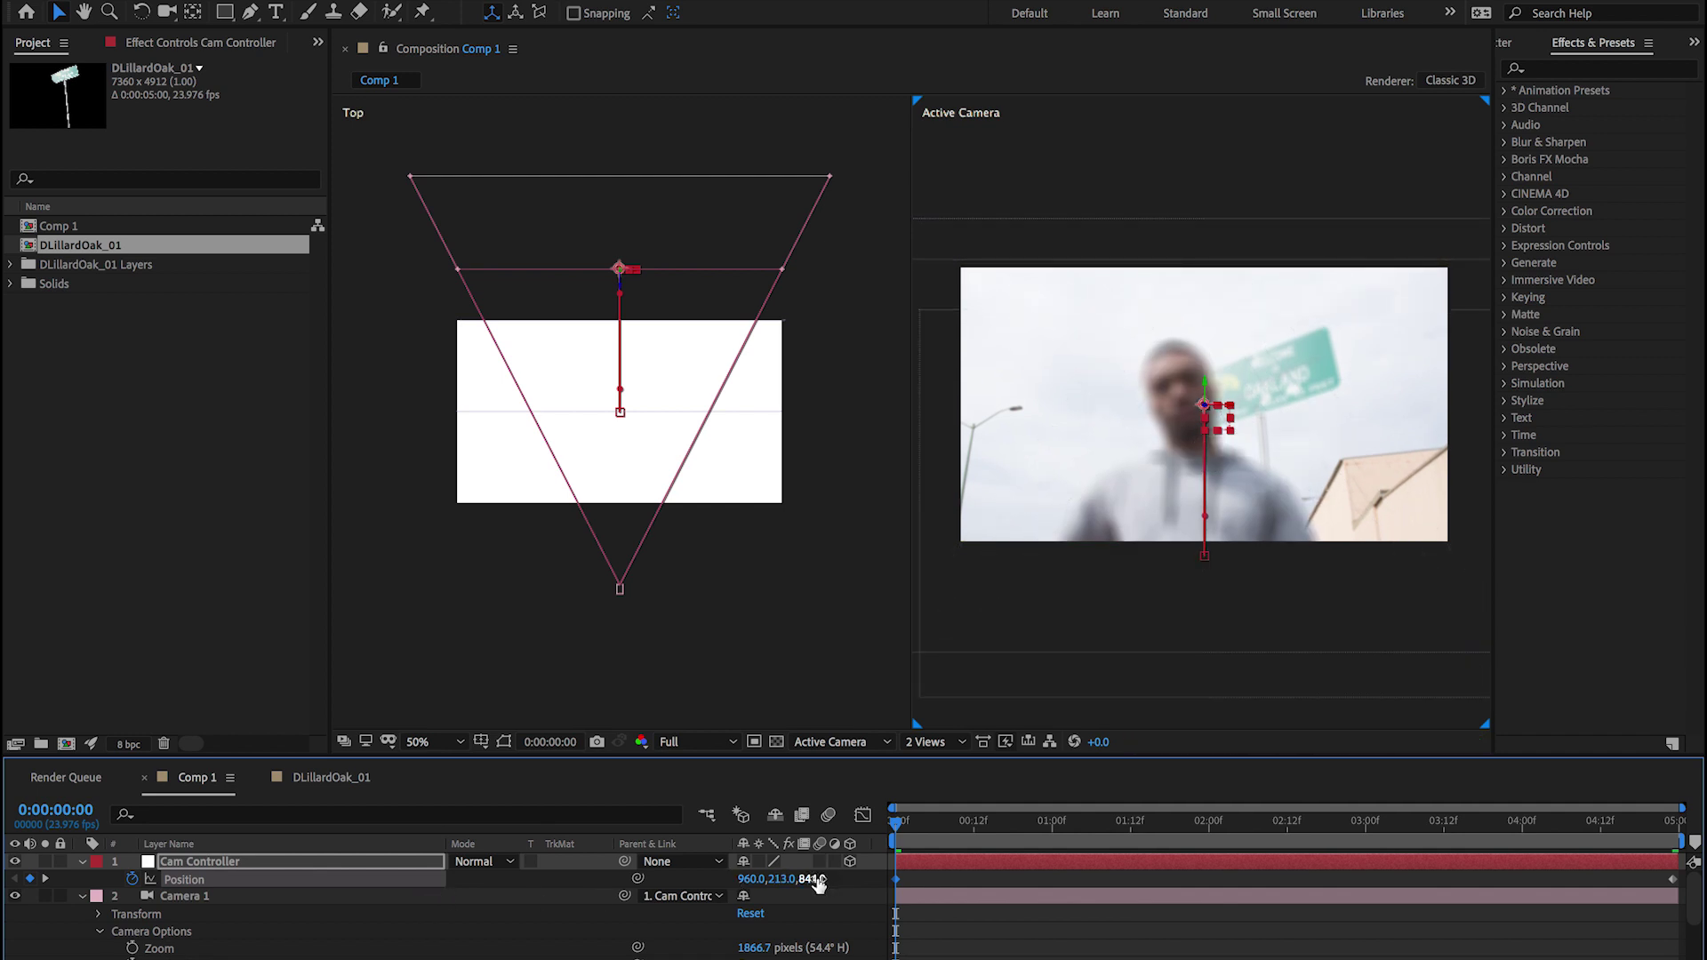
left_click_drag(814, 879, 843, 880)
- Select the D Lillard layer and move the playhead to the shot's last frame, 0:00:04:18
scroll(843, 880, "down", 5)
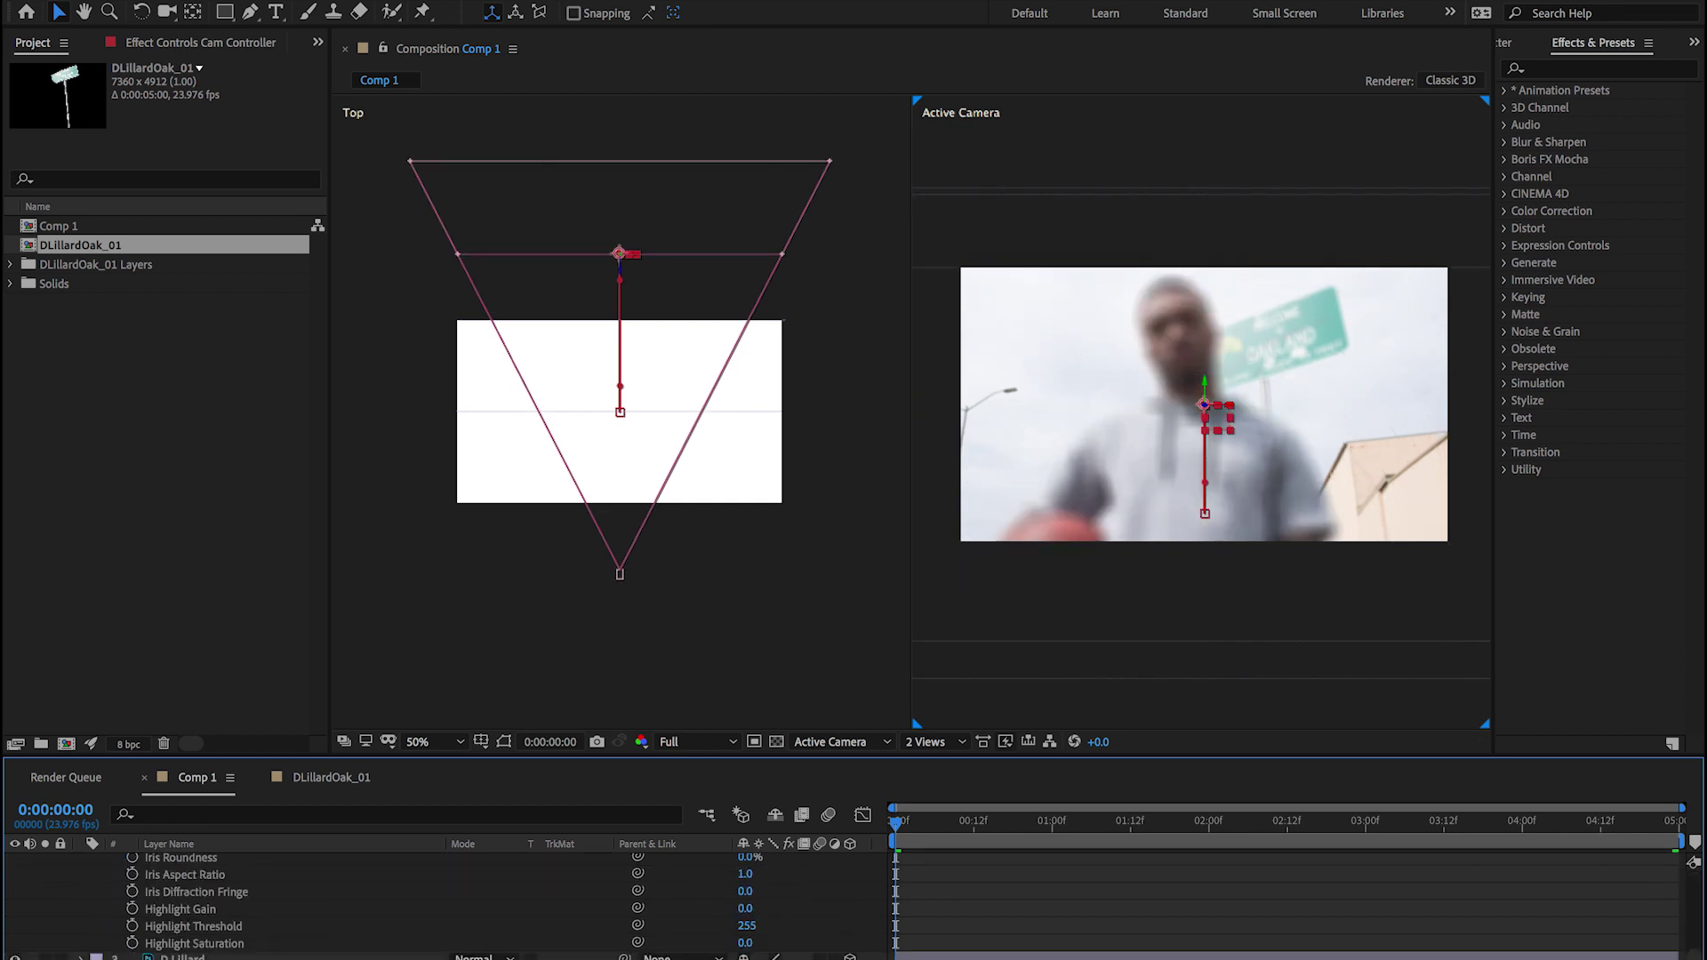
left_click(683, 430)
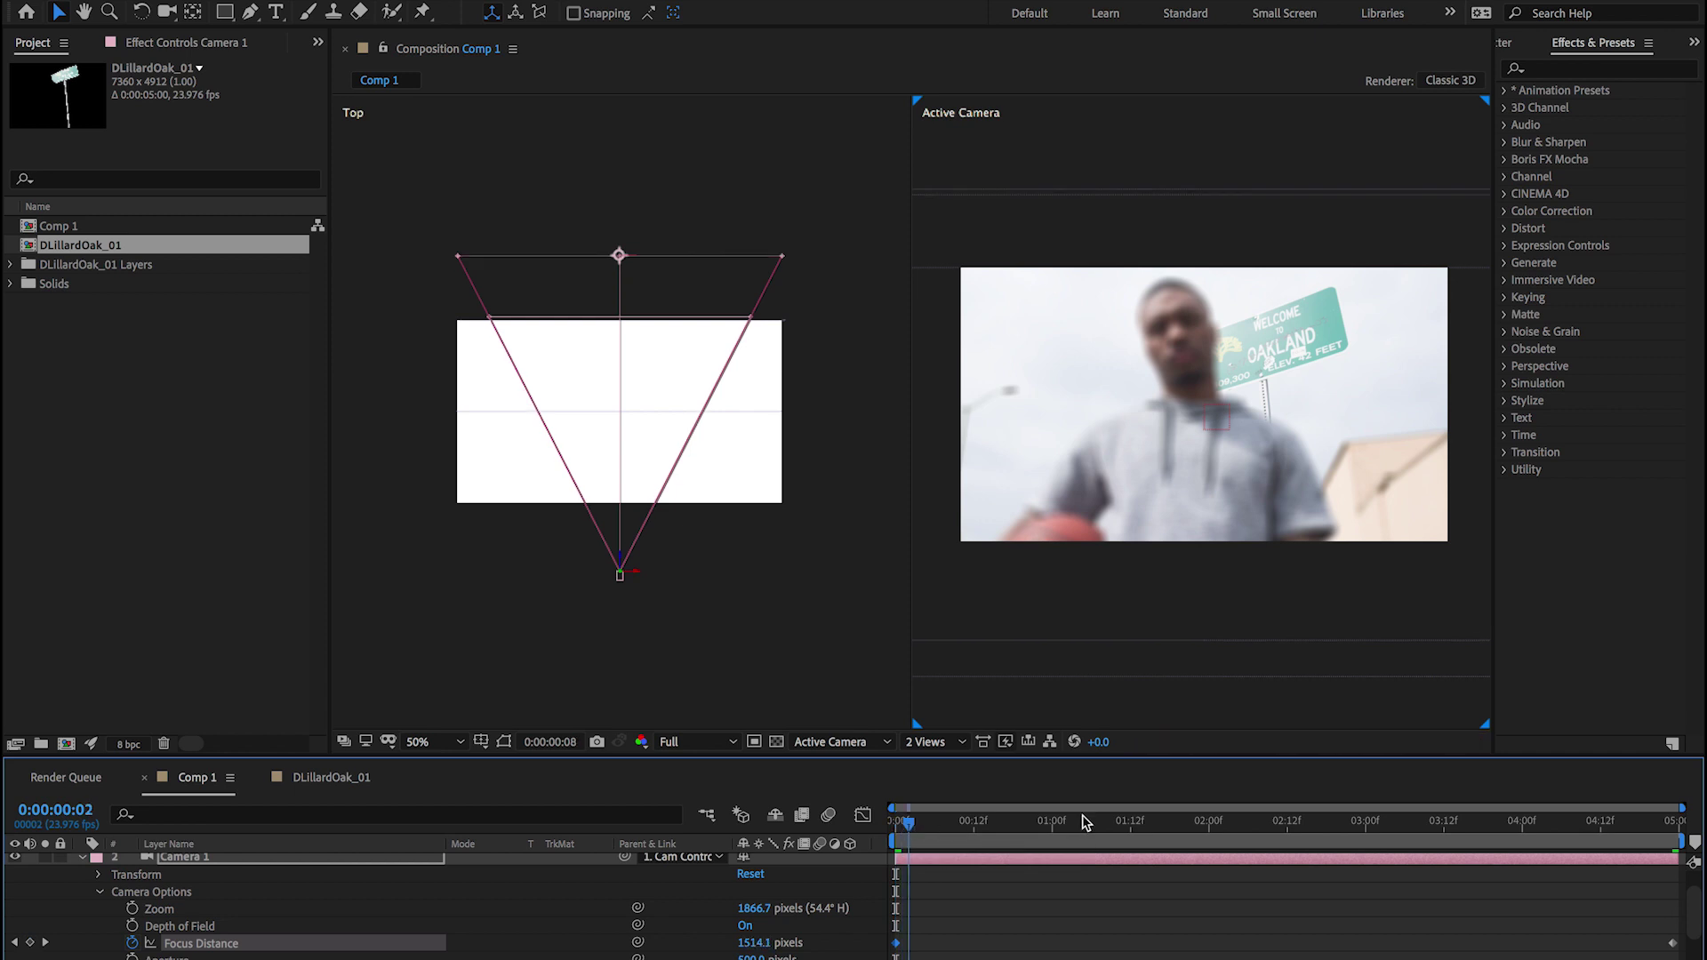
left_click(1607, 820)
left_click_drag(1607, 820, 1697, 845)
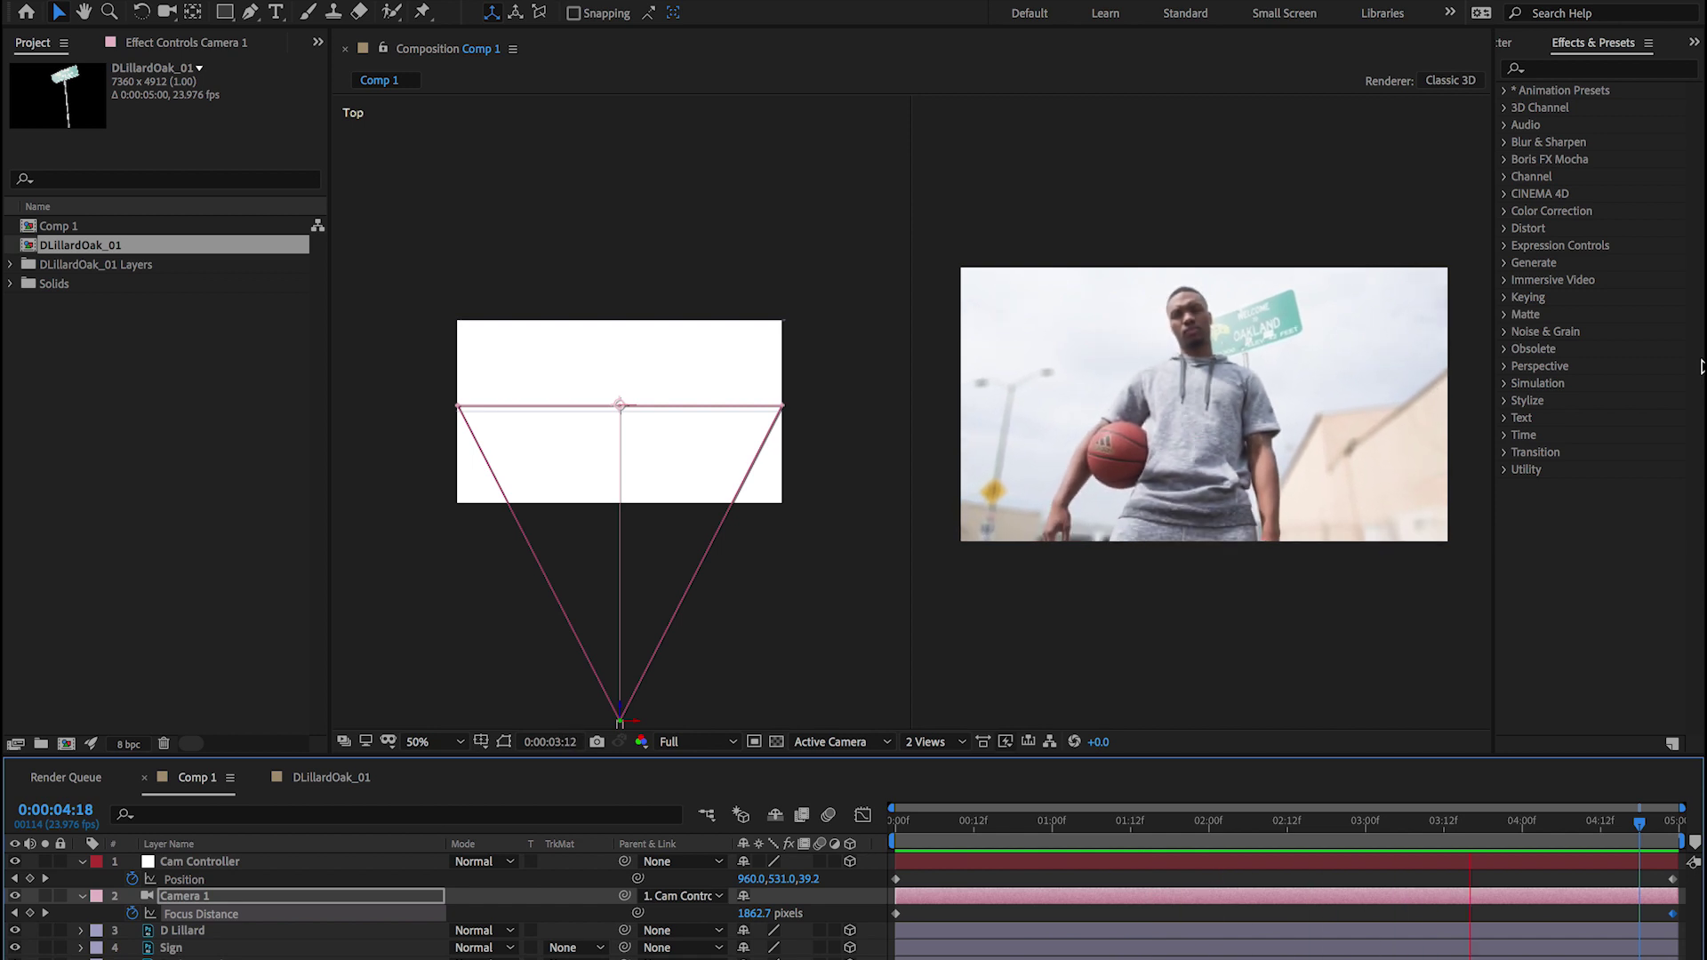
- Stop playback and select the start and end Position and Focus Distance keyframes
key("space")
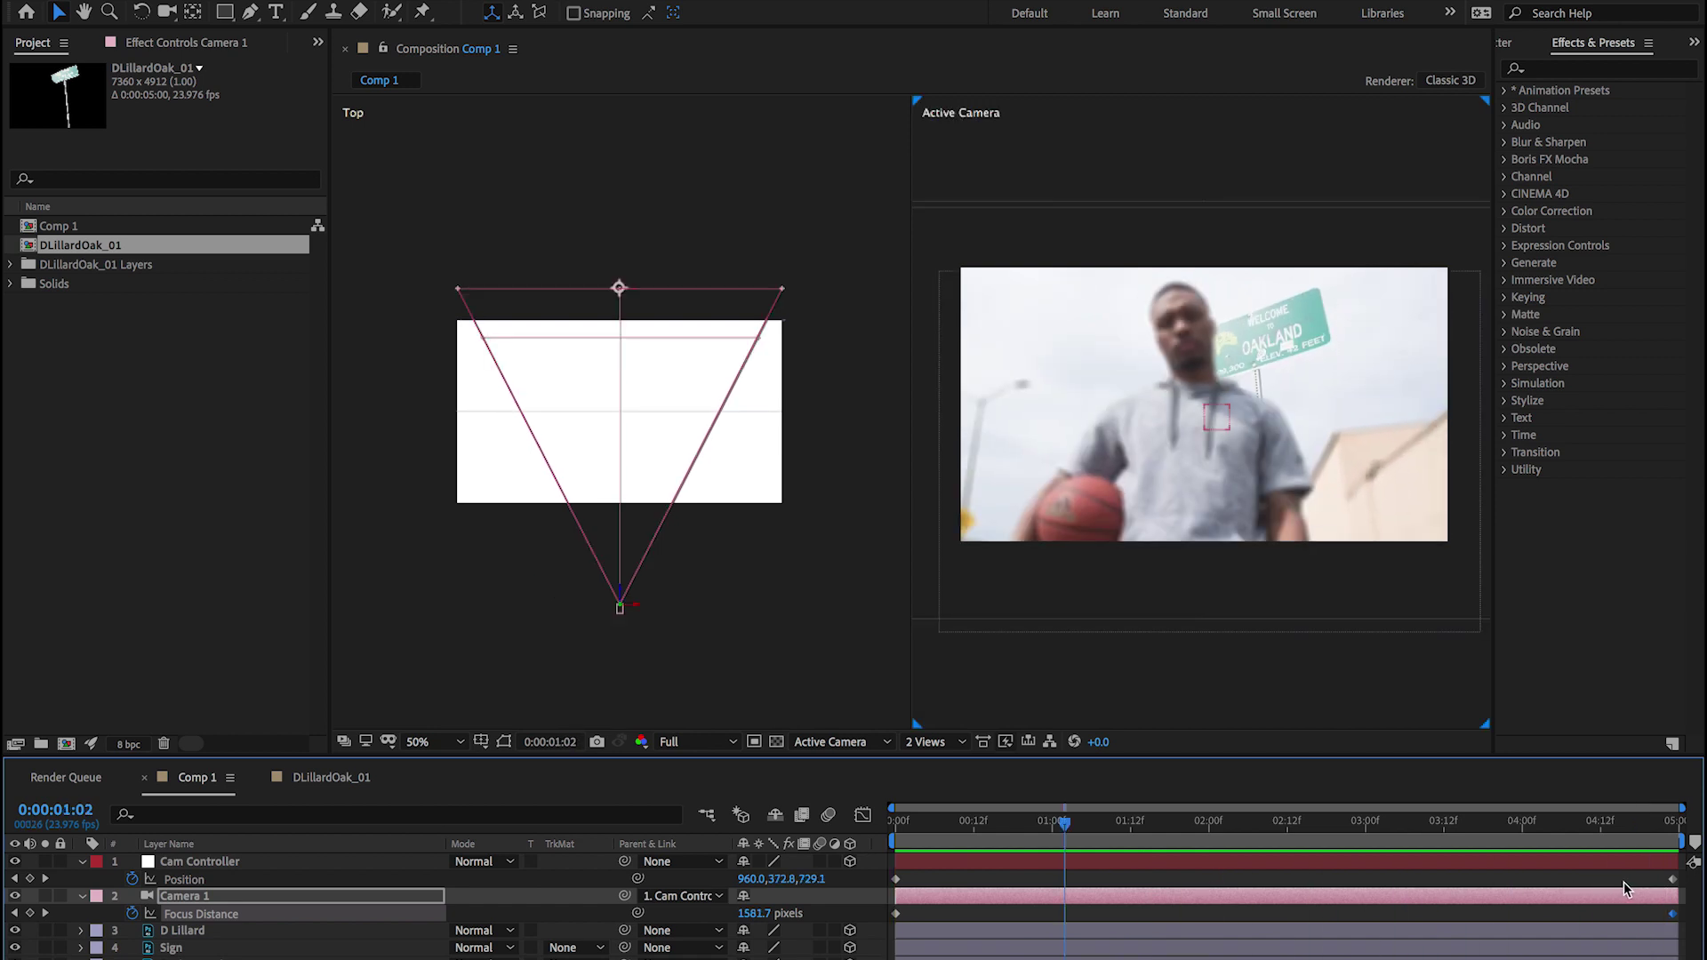
left_click(1672, 879, "shift")
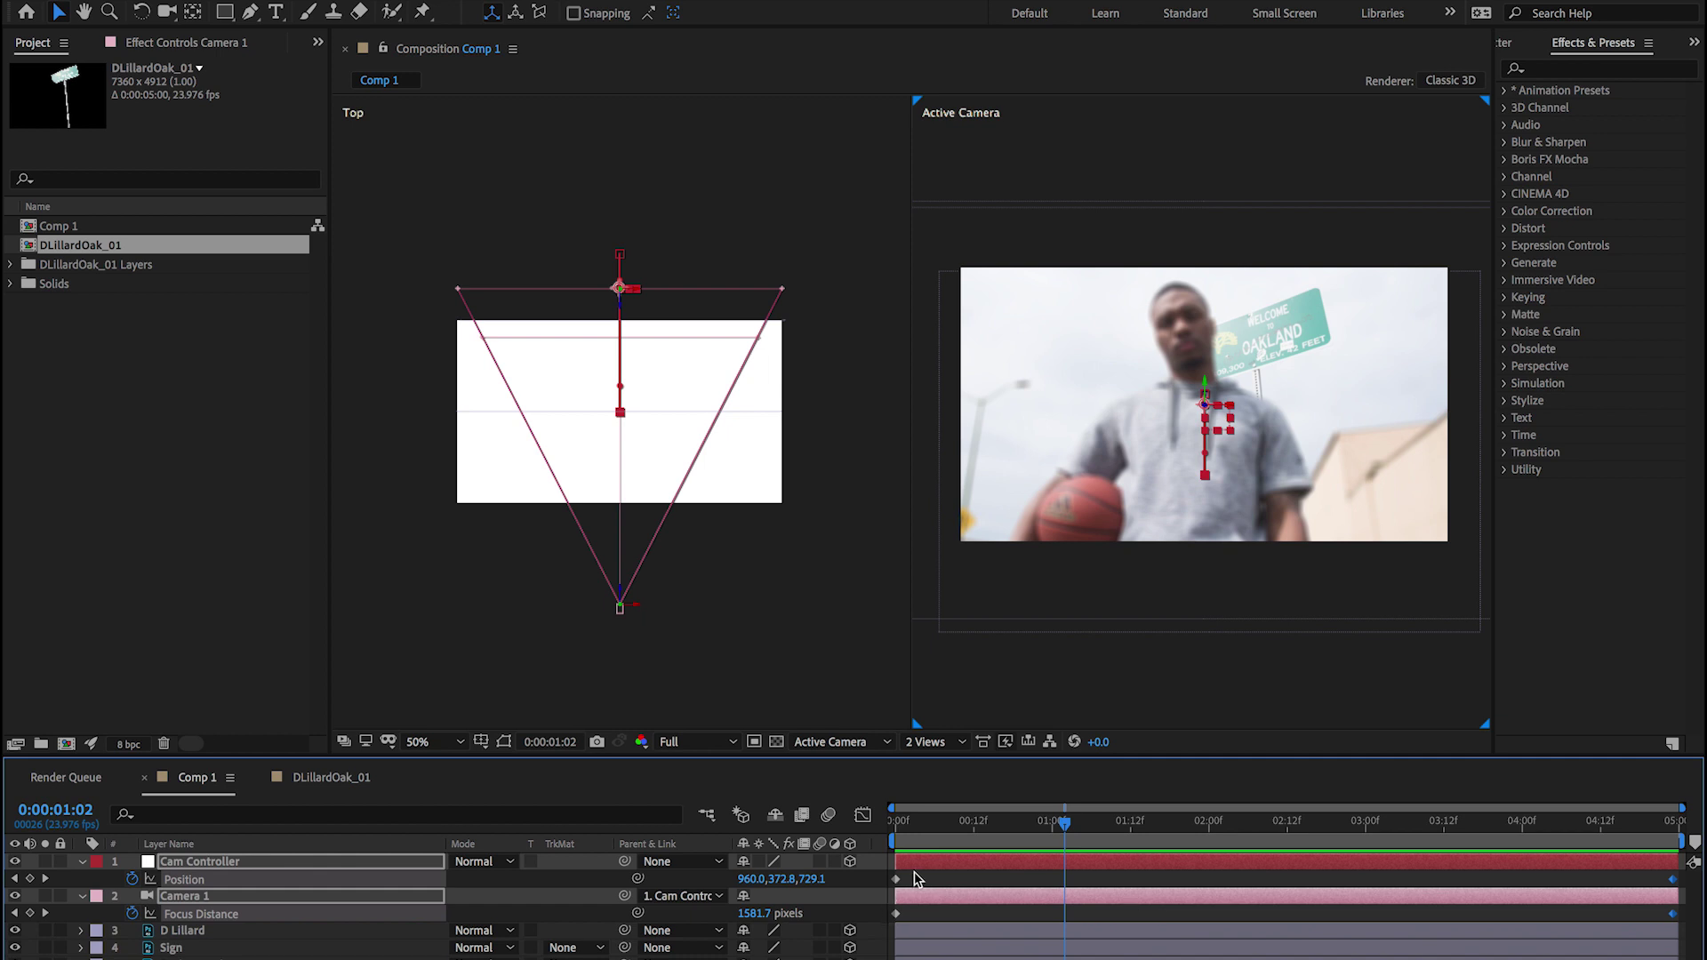
left_click_drag(919, 874, 891, 919)
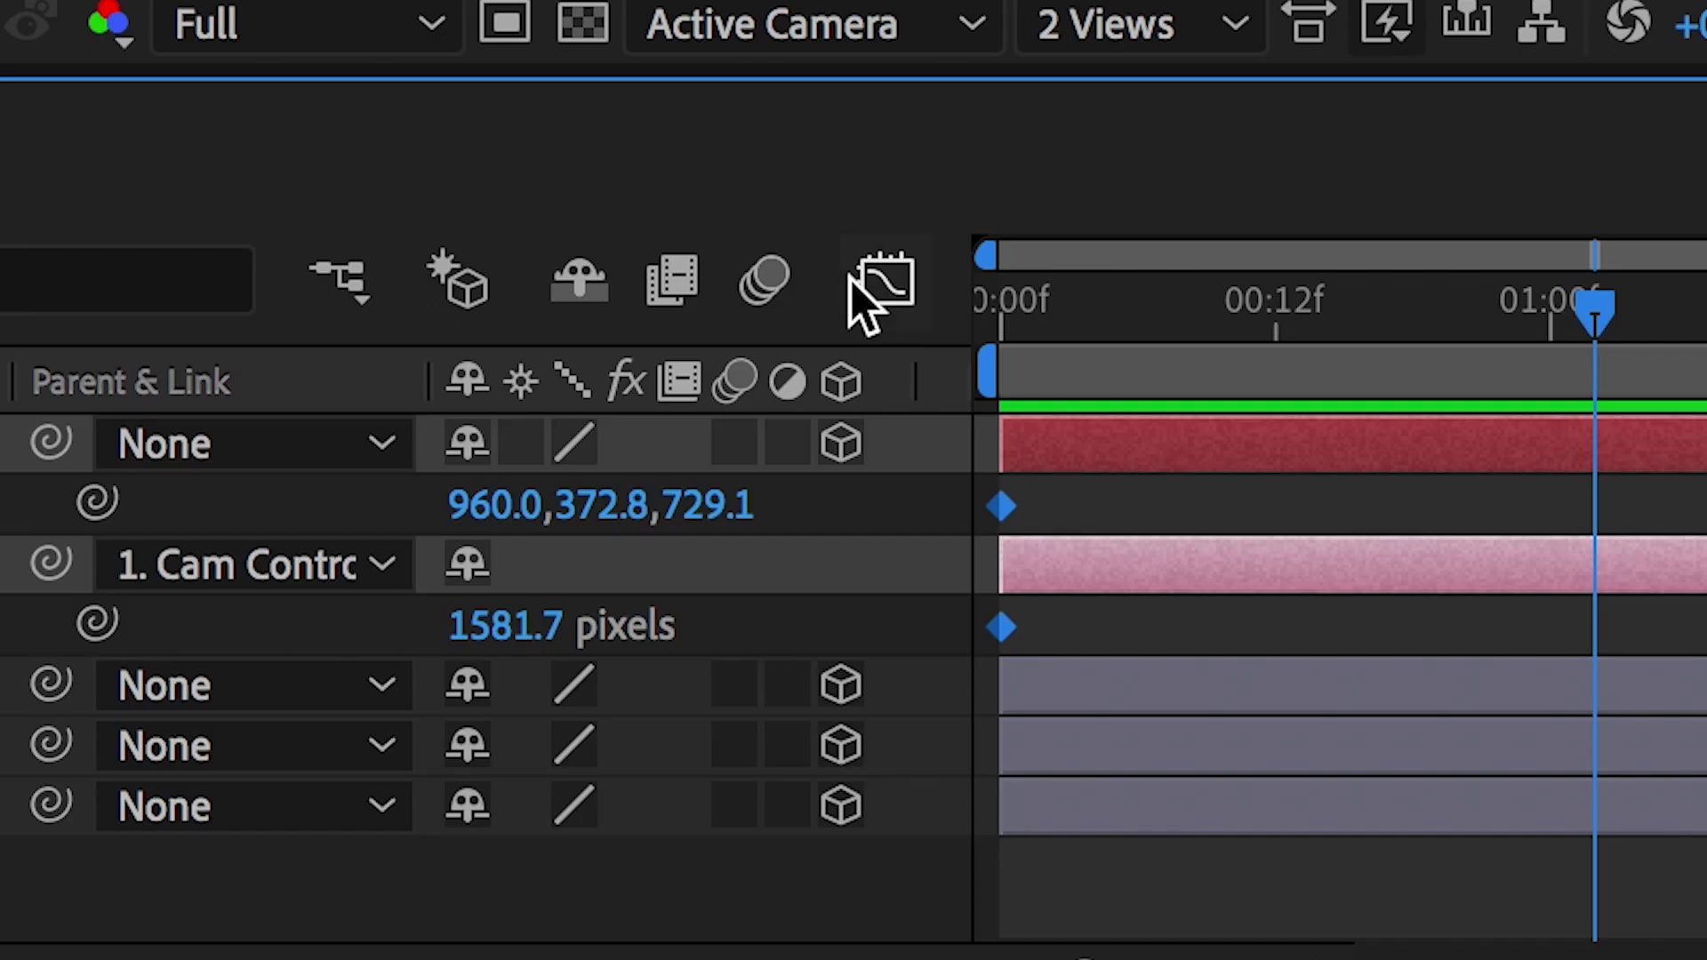
- Show the Graph Editor as a Speed Graph with all keyframes selected
left_click(862, 817)
left_click(1569, 898)
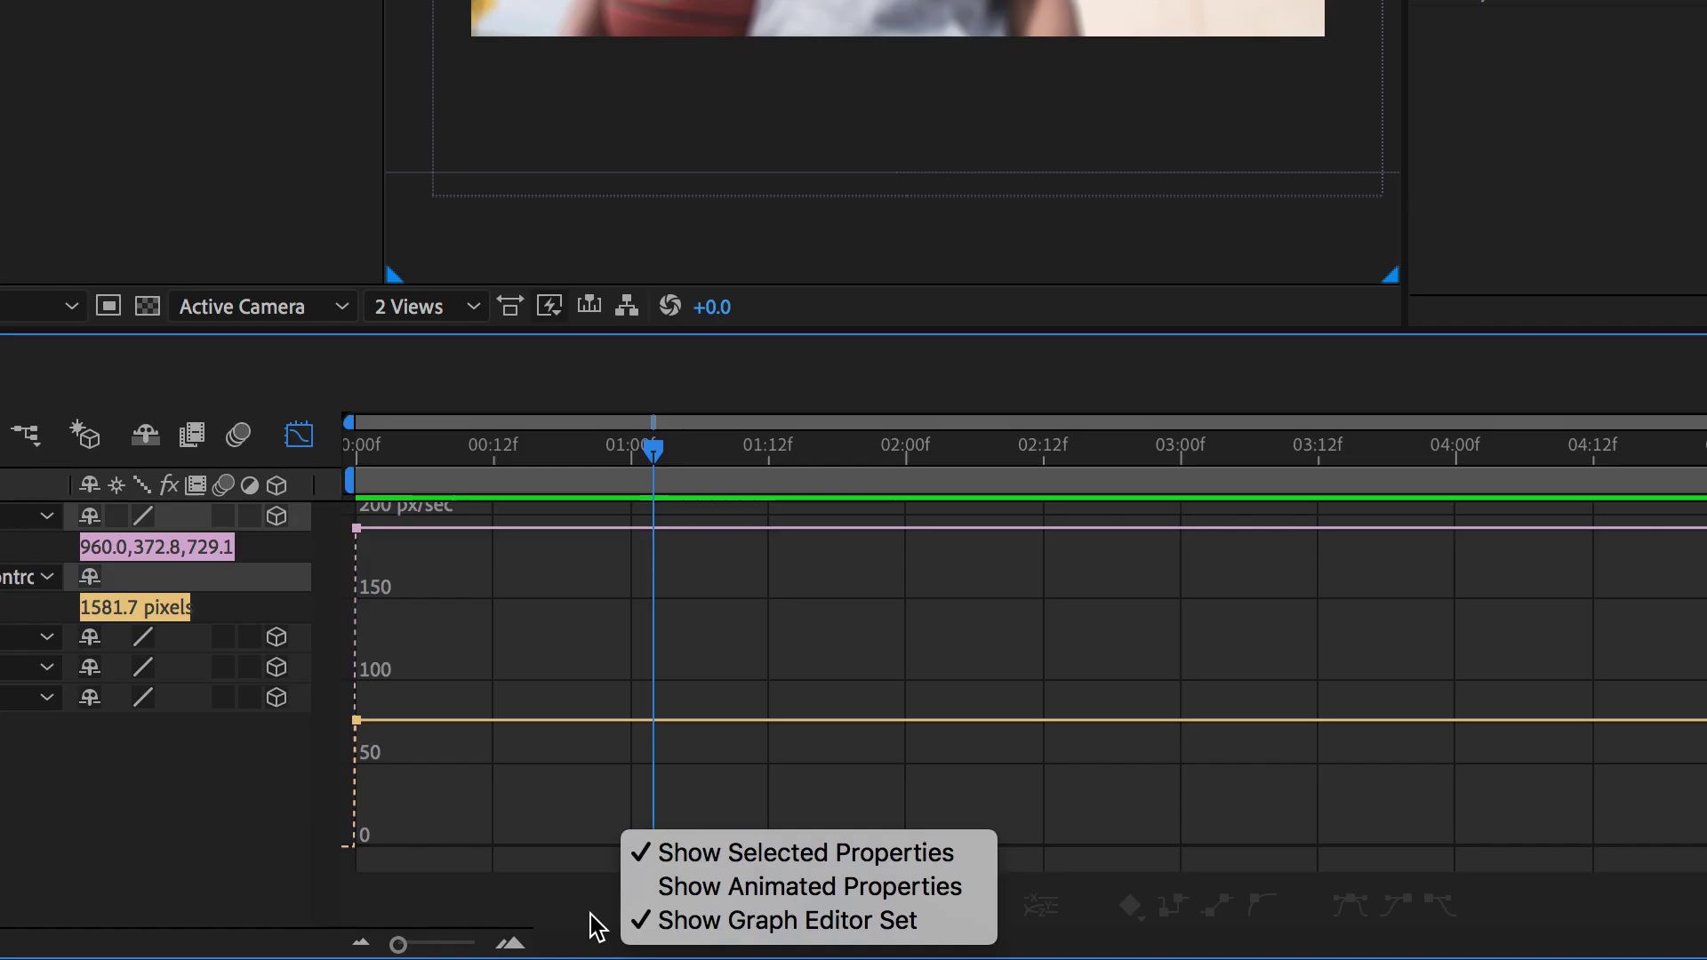
left_click(1569, 898)
left_click(1569, 898)
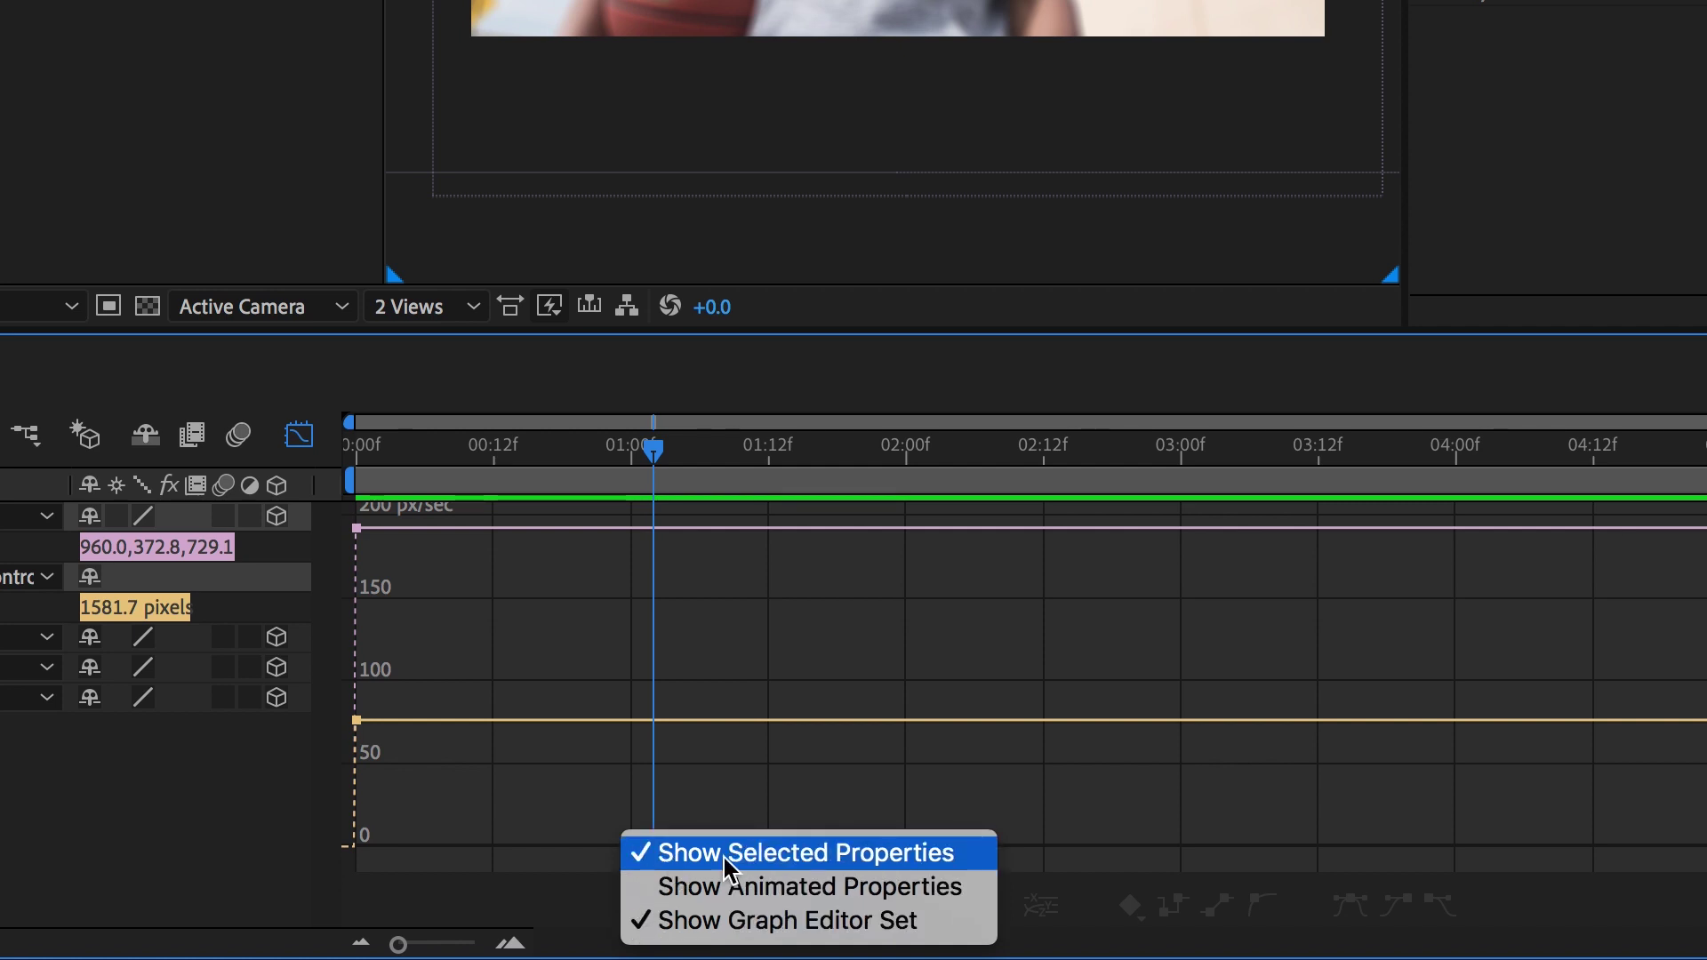
left_click(565, 894)
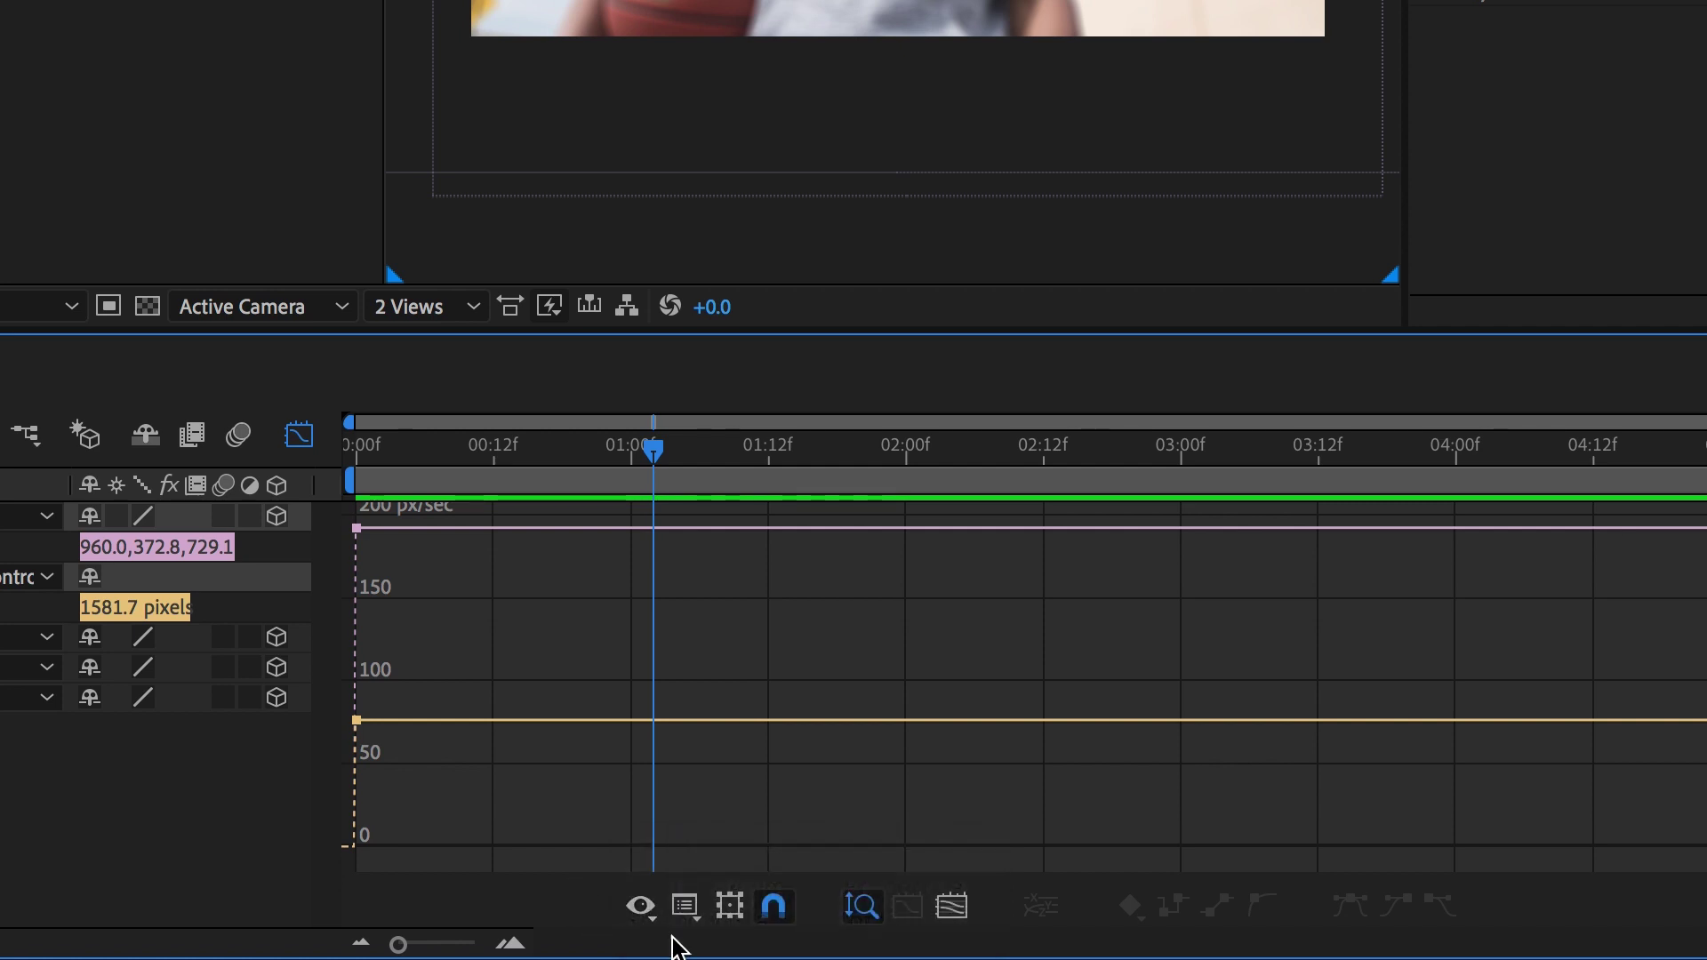
left_click(683, 912)
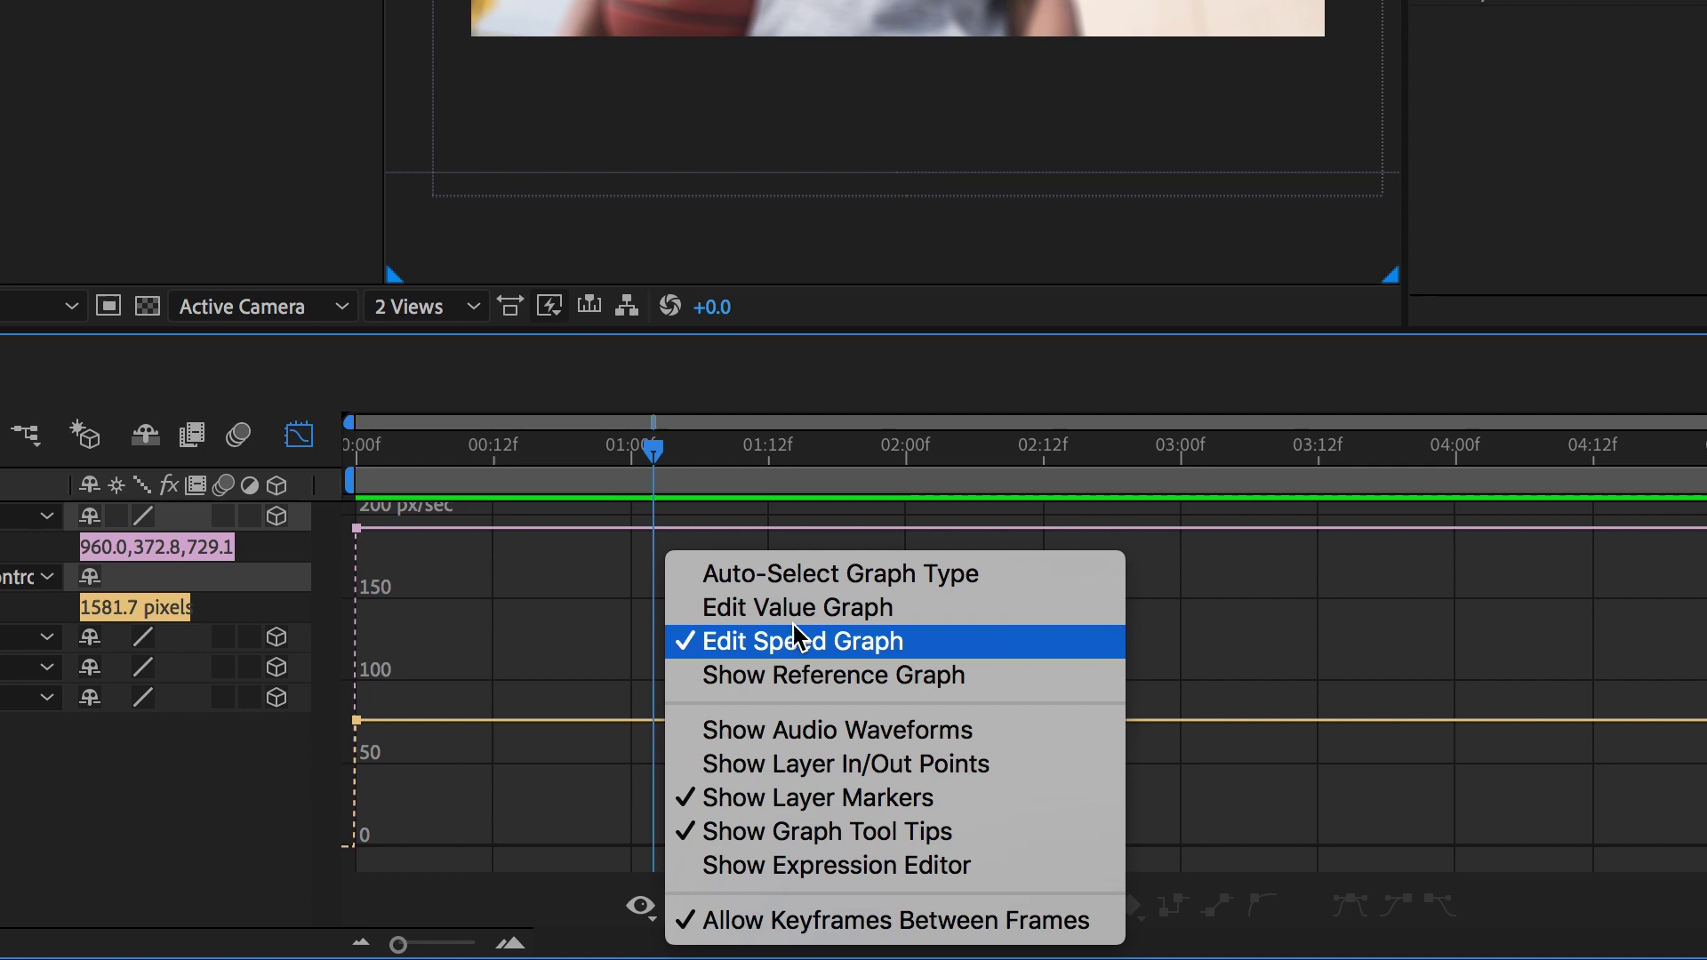
left_click(851, 636)
key("ctrl+a")
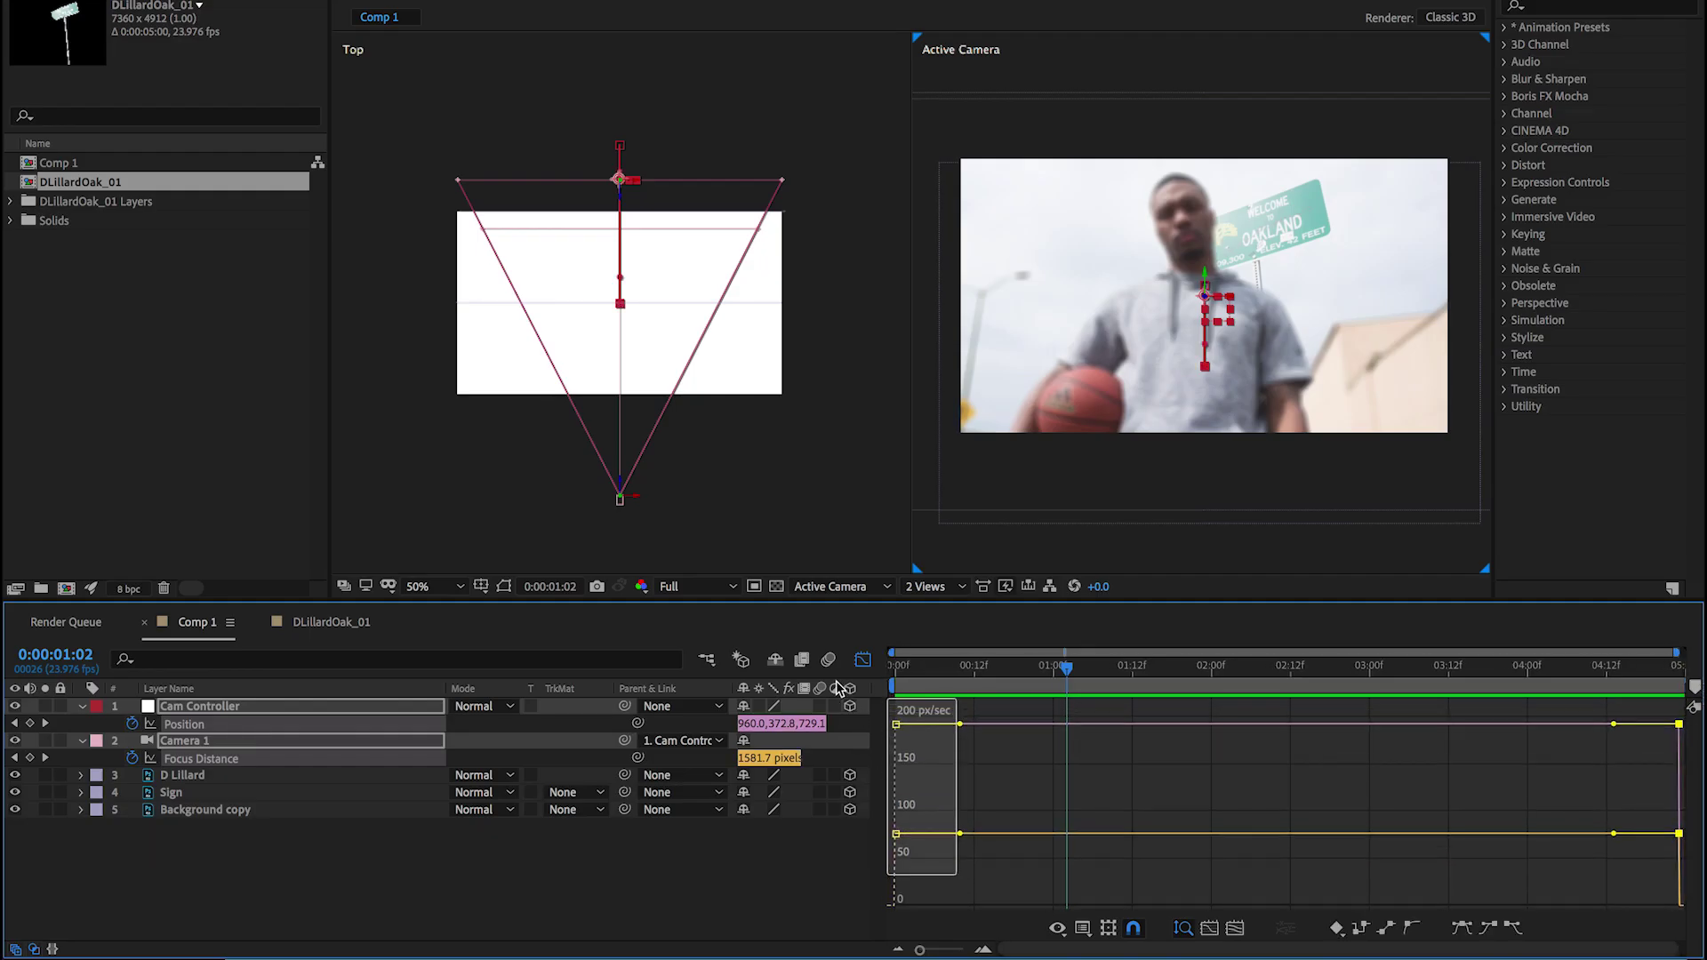
- Apply Easy Ease, stretch the last keyframe's influence to about 98%, and shorten the first's
left_click(1461, 929)
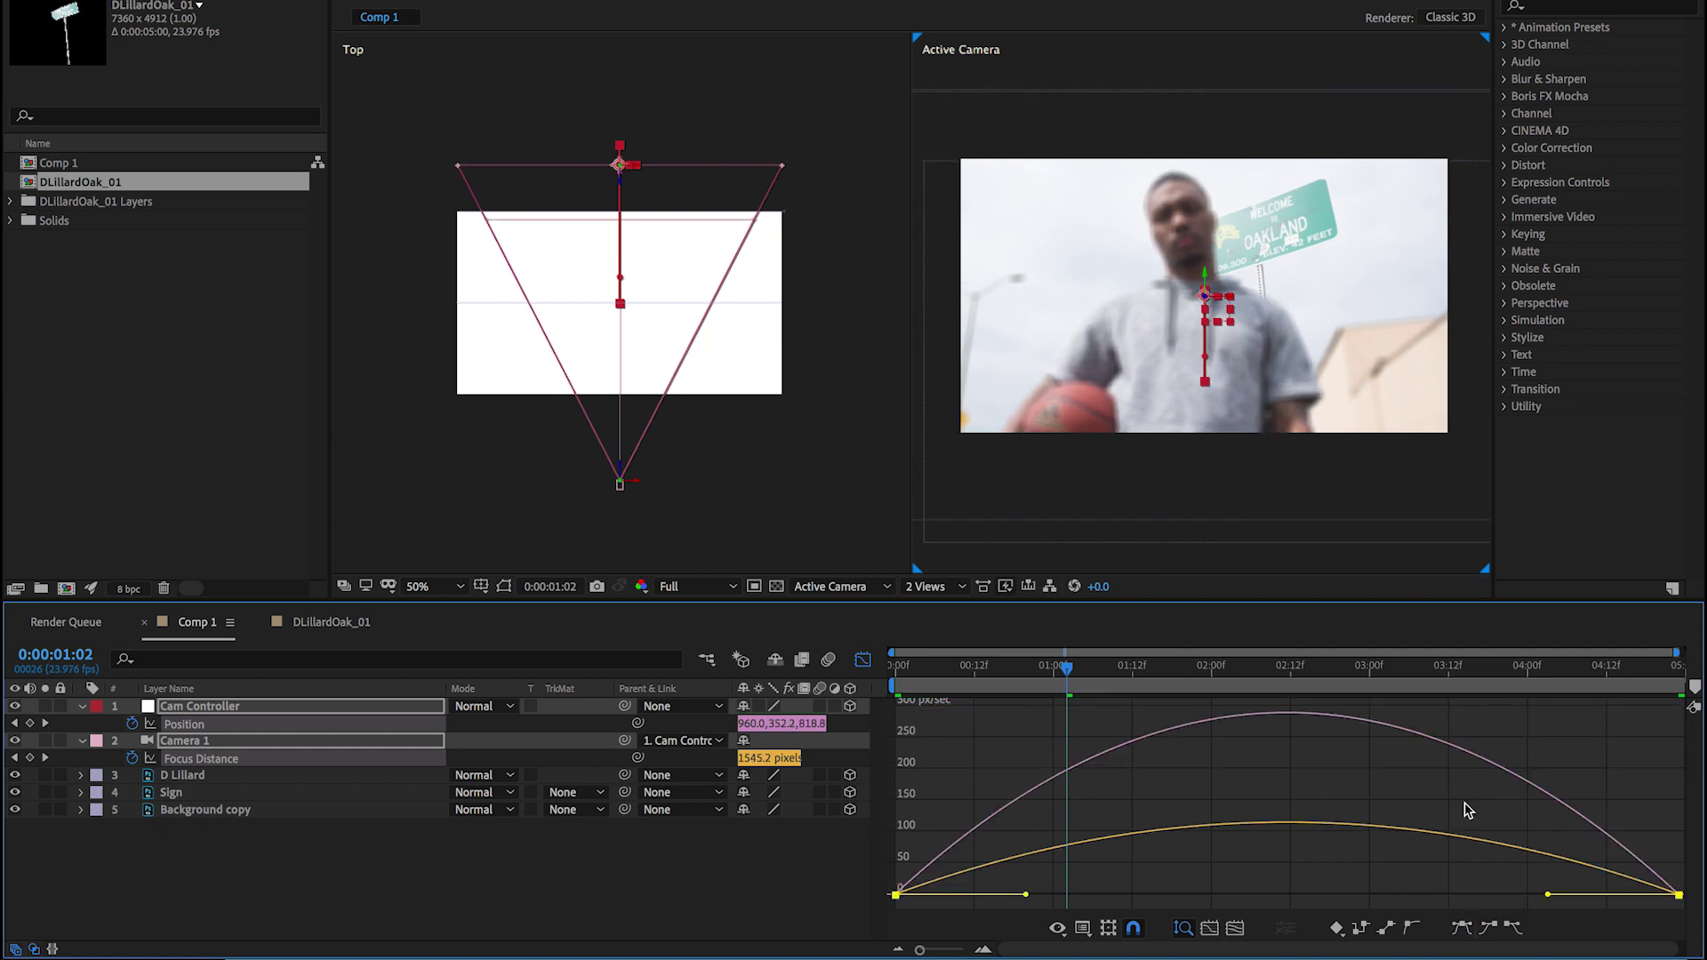
left_click_drag(1451, 784, 1685, 907)
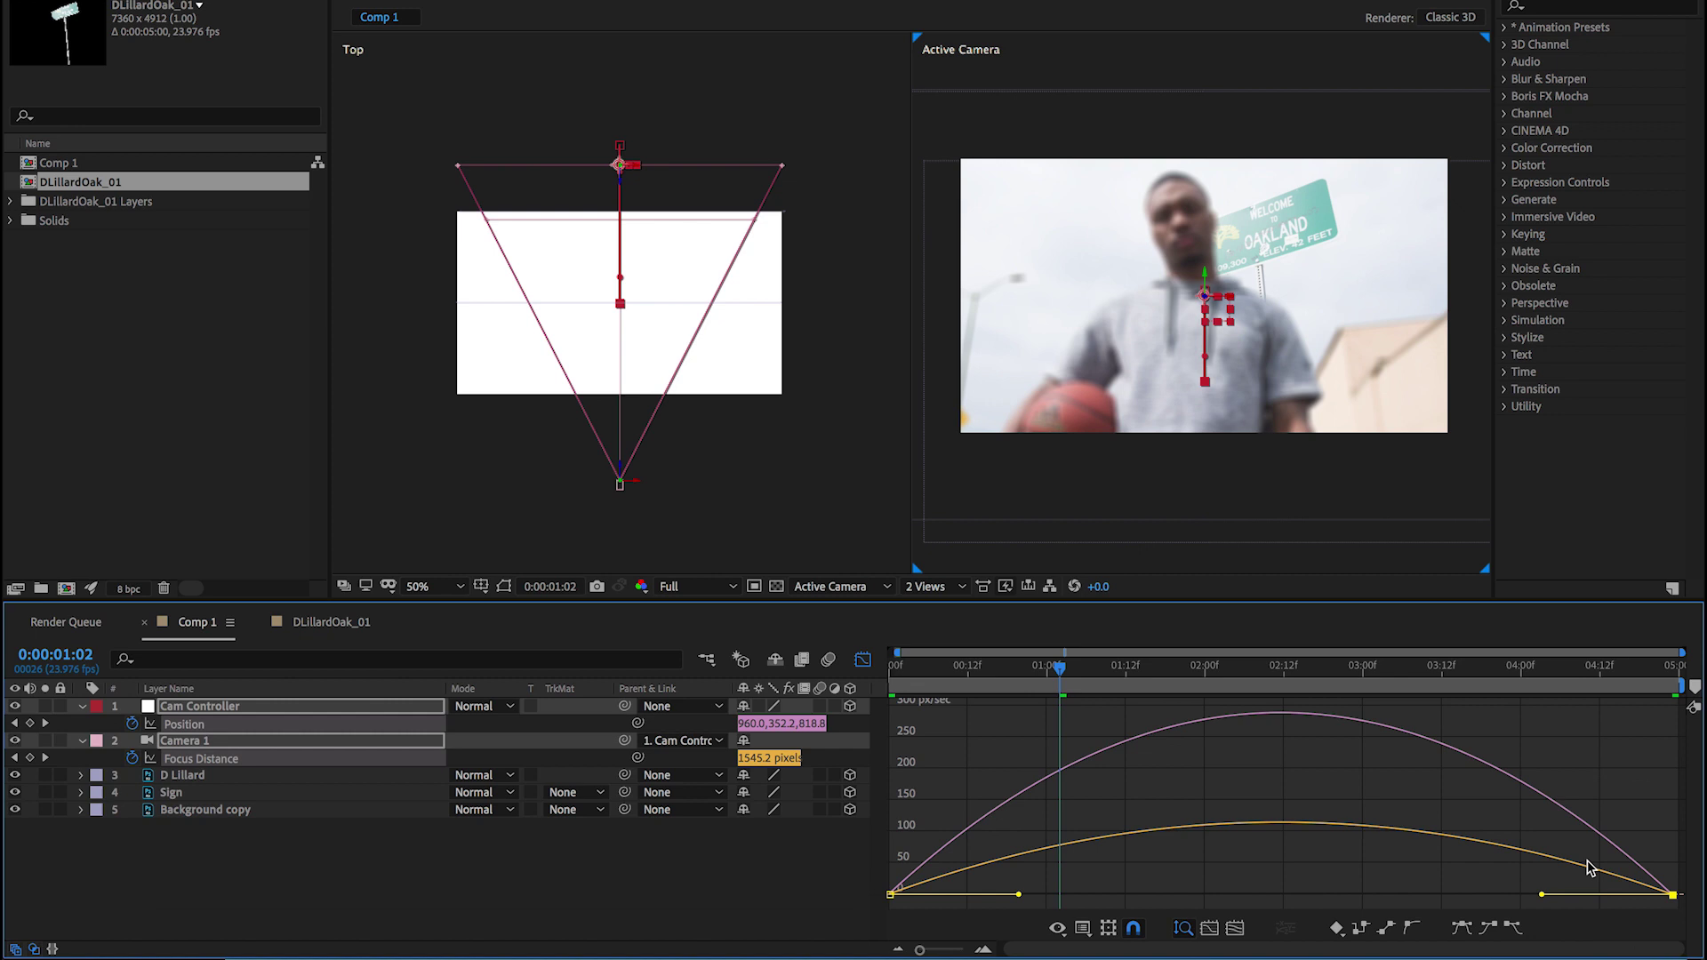
left_click_drag(1544, 898, 1176, 901)
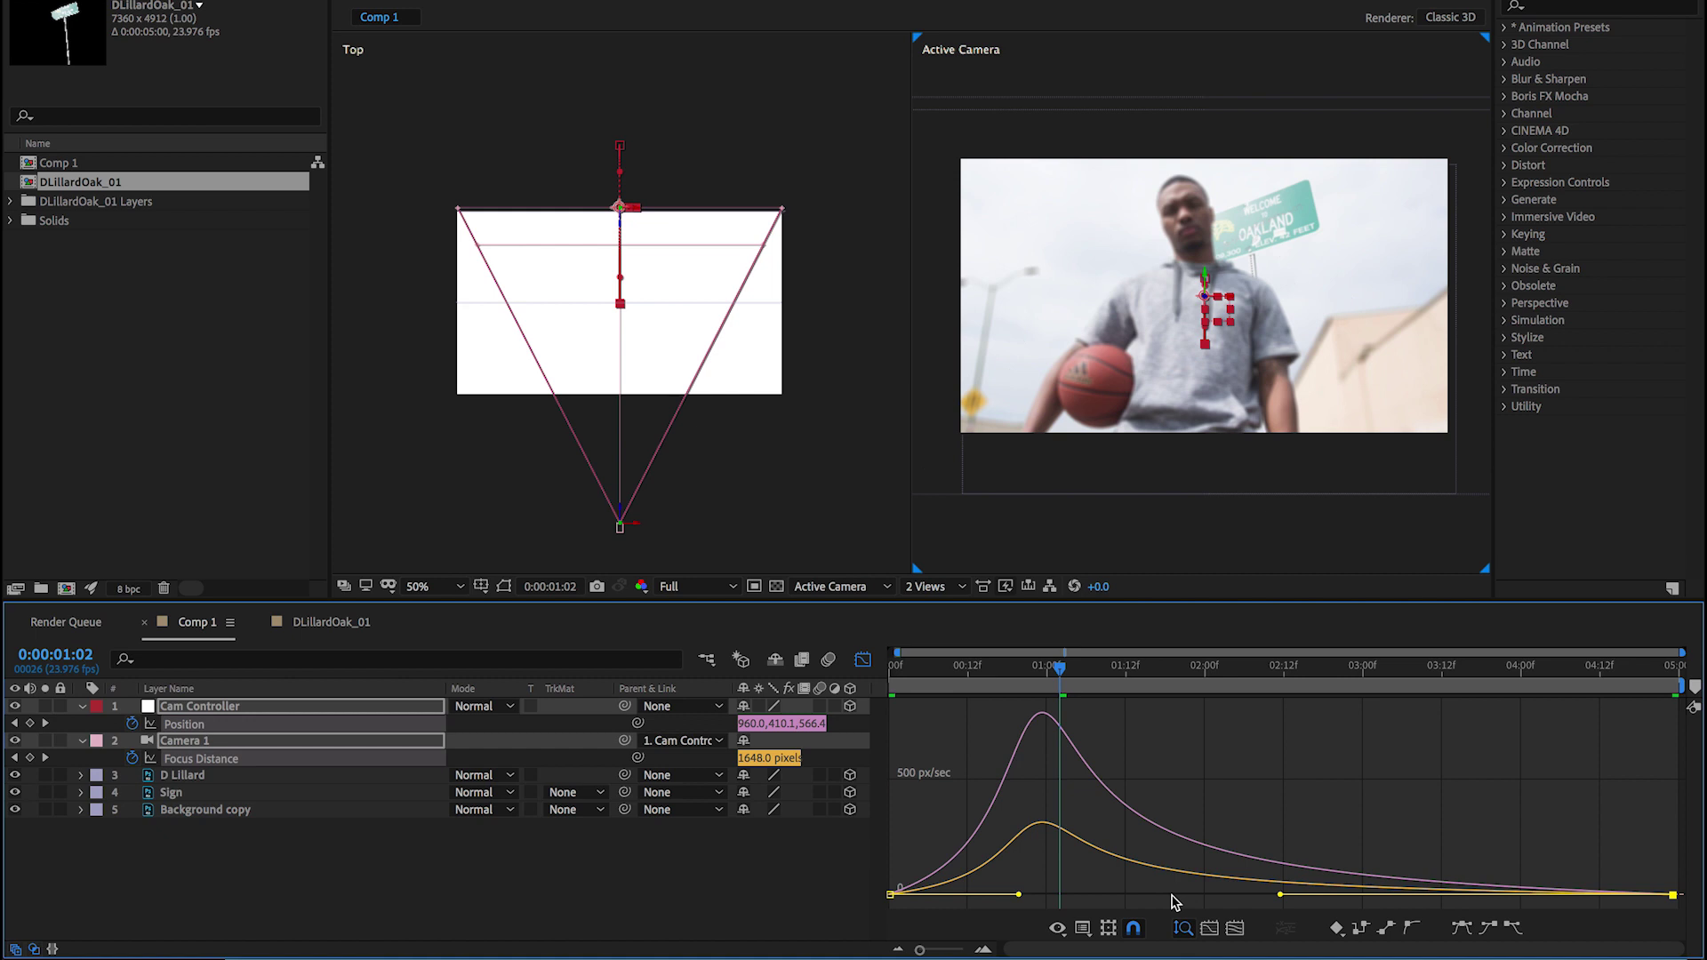
left_click_drag(944, 816, 838, 931)
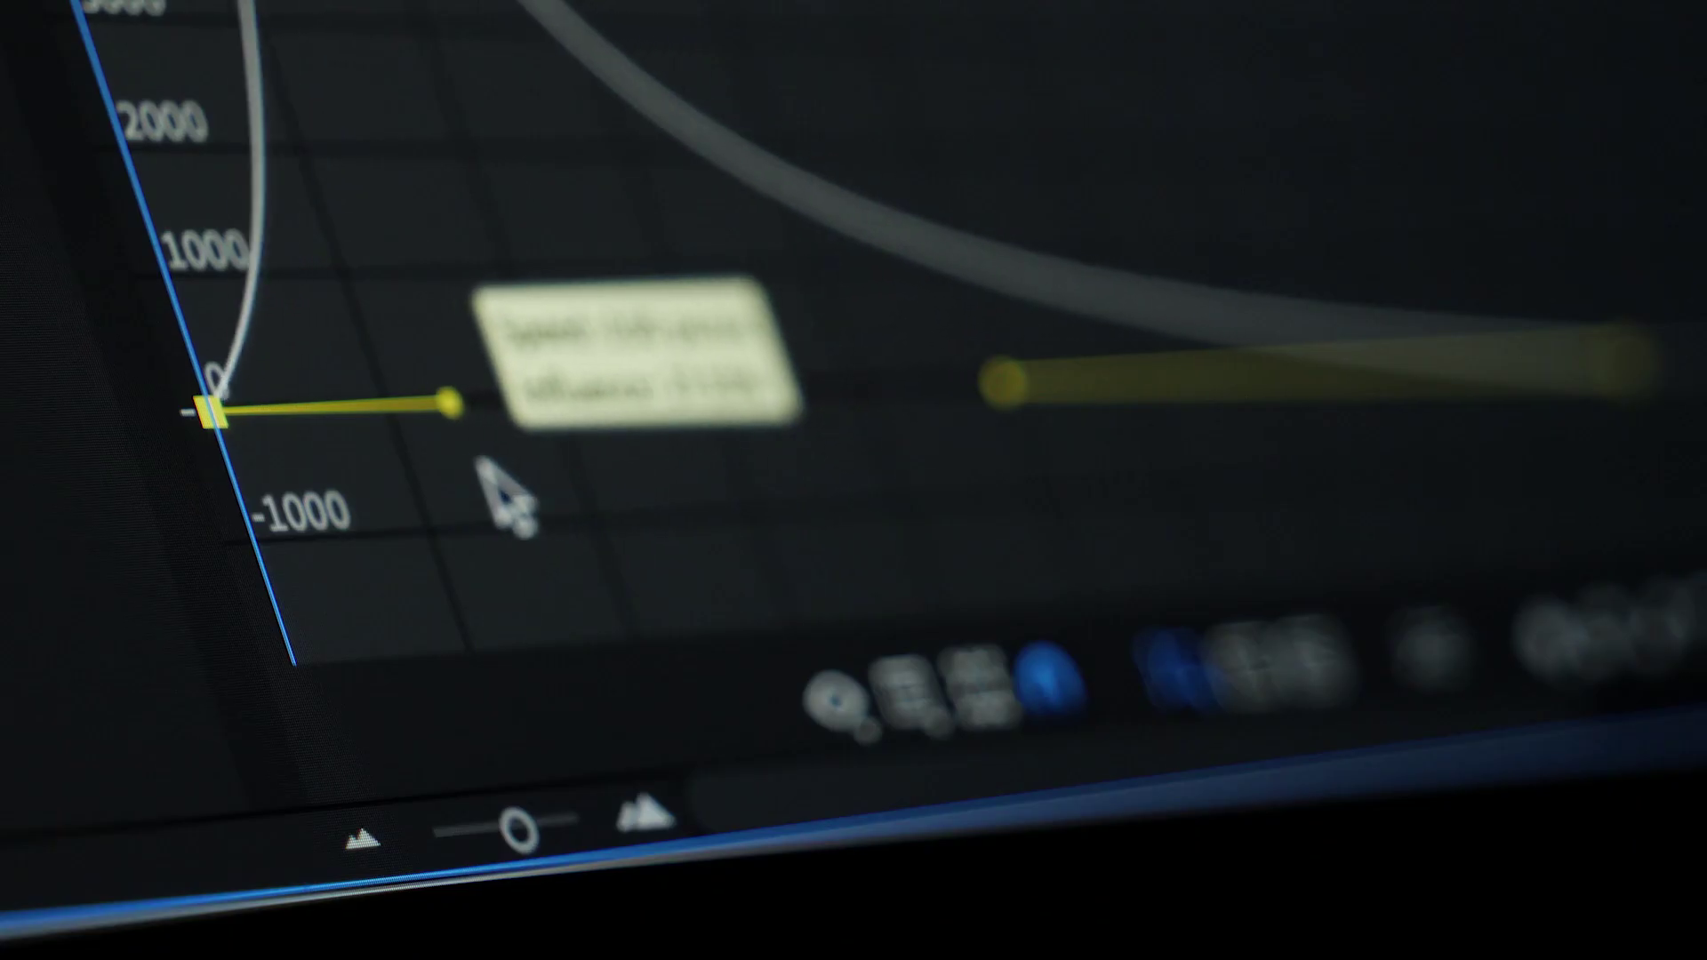
left_click_drag(1026, 894, 916, 894)
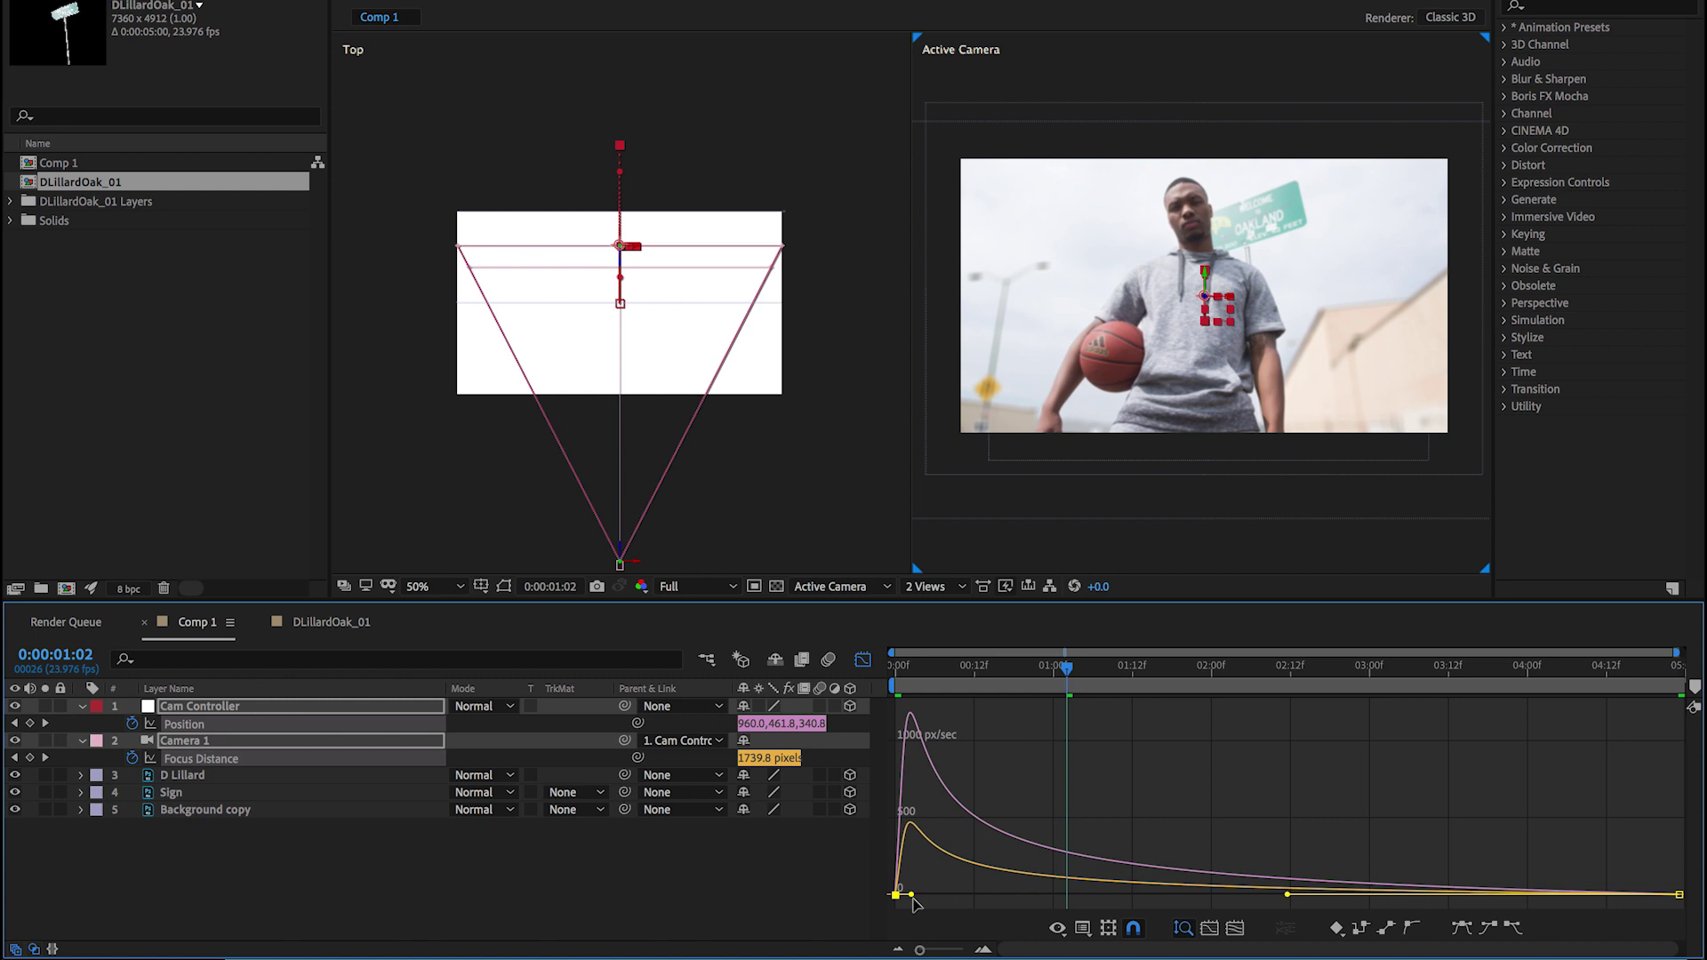
- Preview the eased camera move and return to the start
key("space")
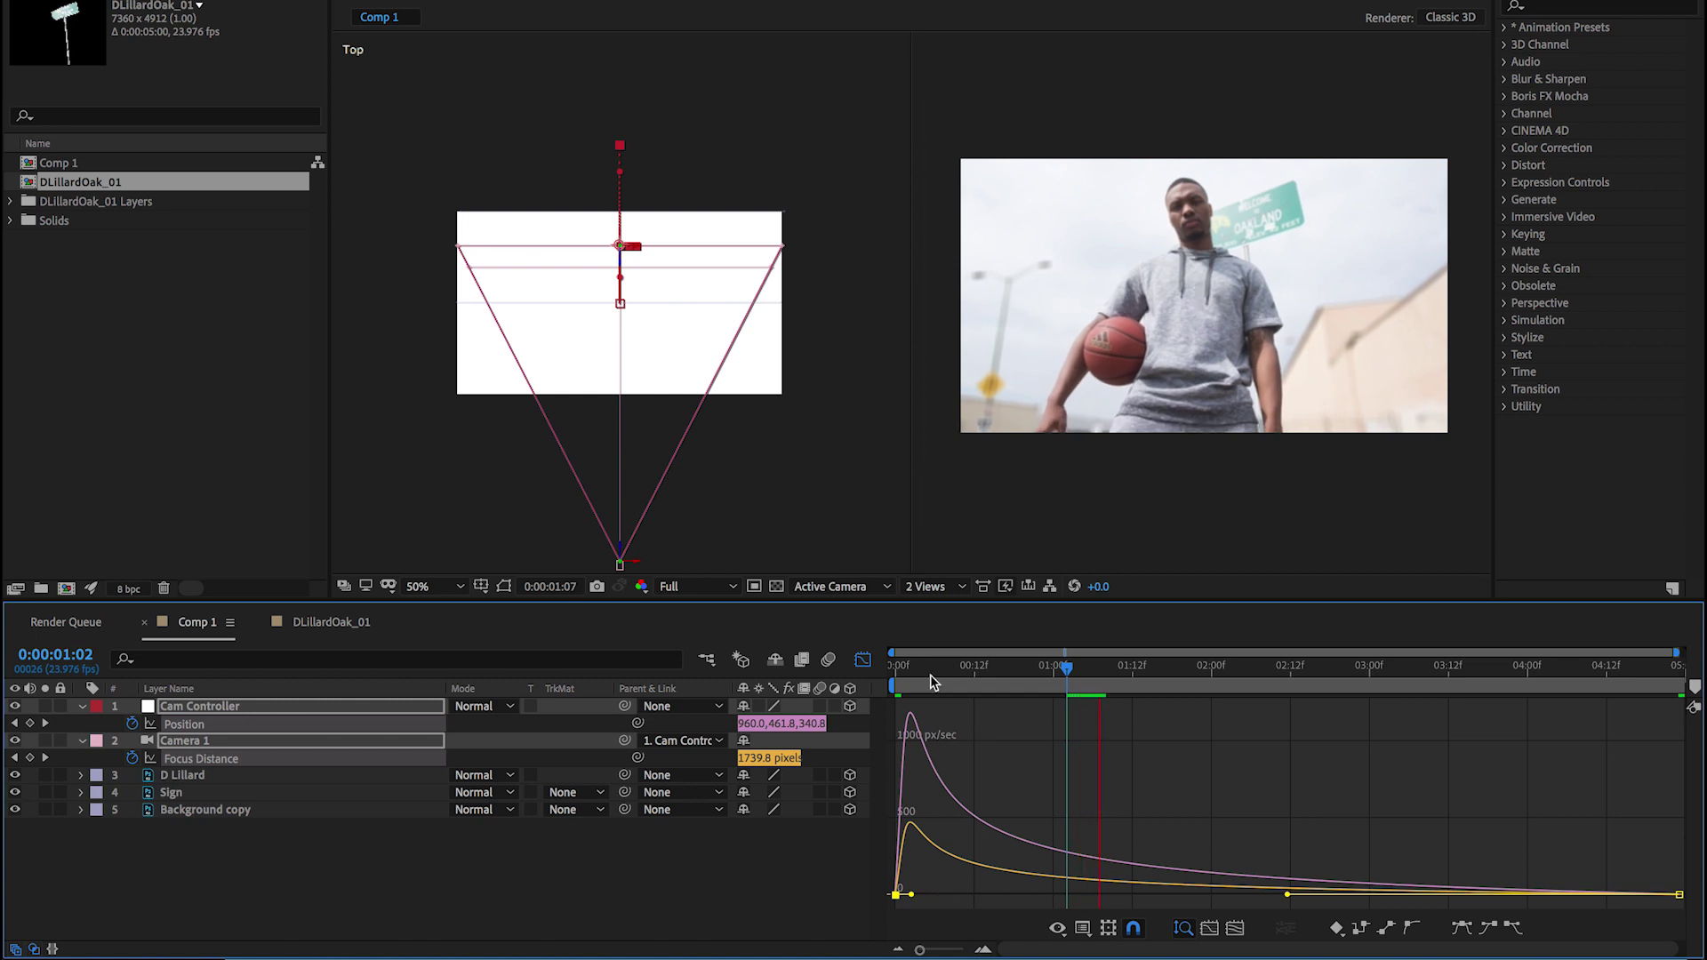
left_click_drag(935, 685, 875, 682)
key("space")
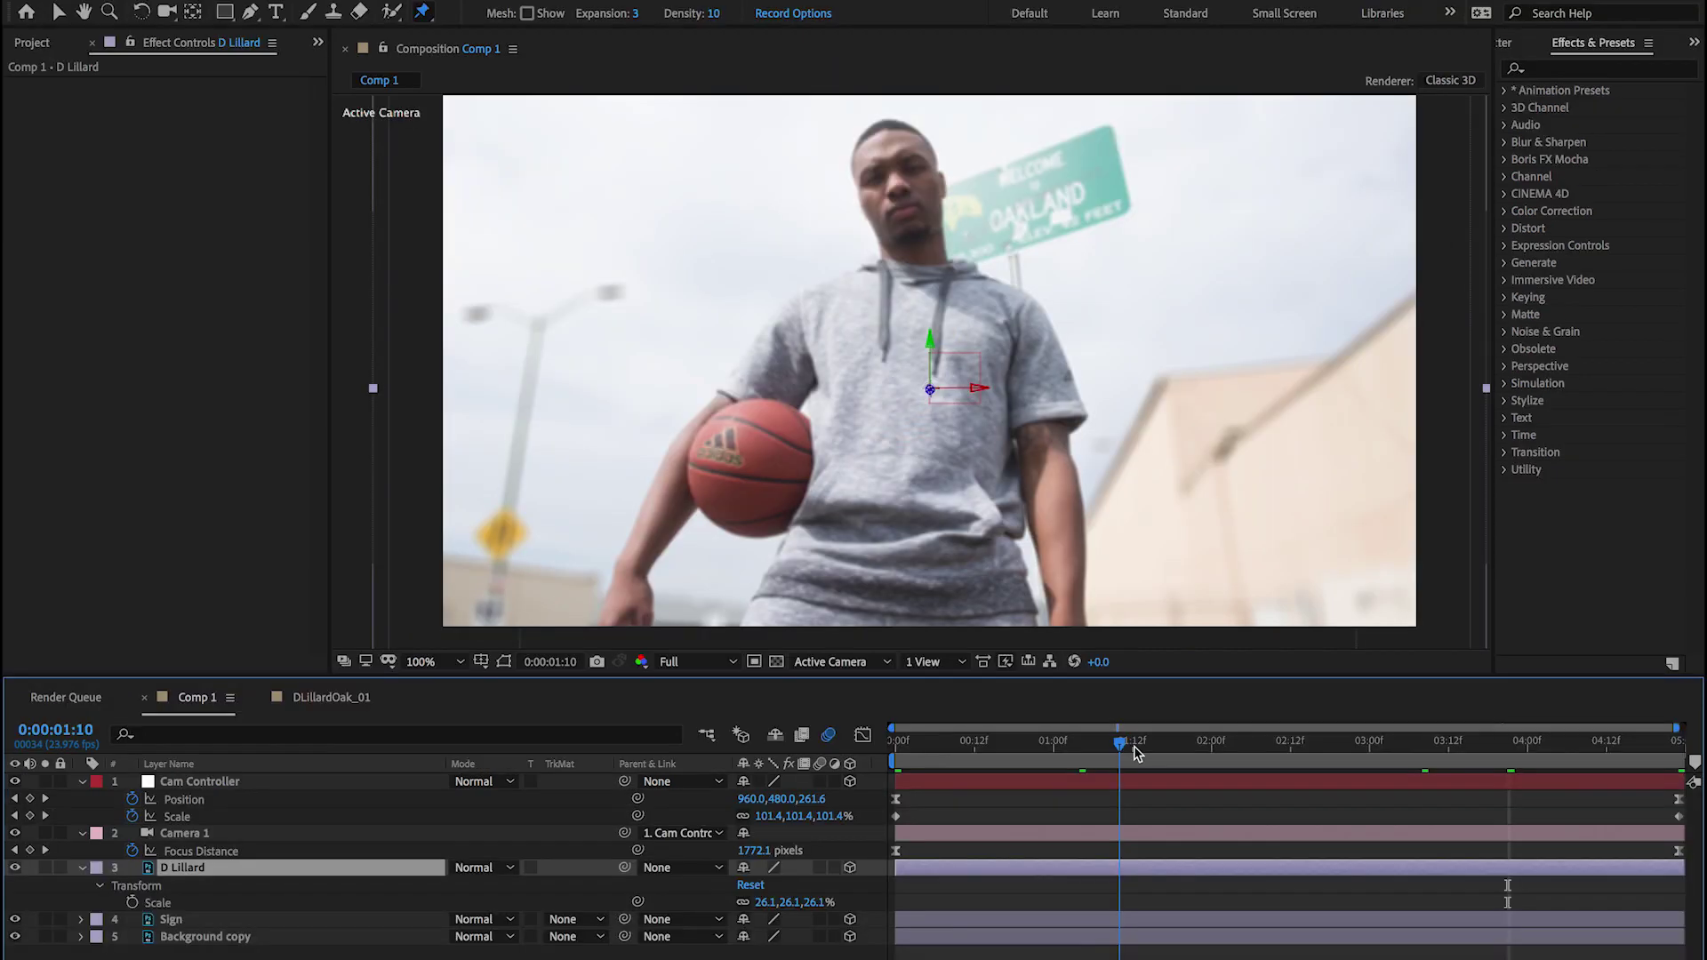
- At frame 3:13, pin the neck, both wrists, torso, left hip and right thigh
left_click_drag(1137, 754, 1456, 773)
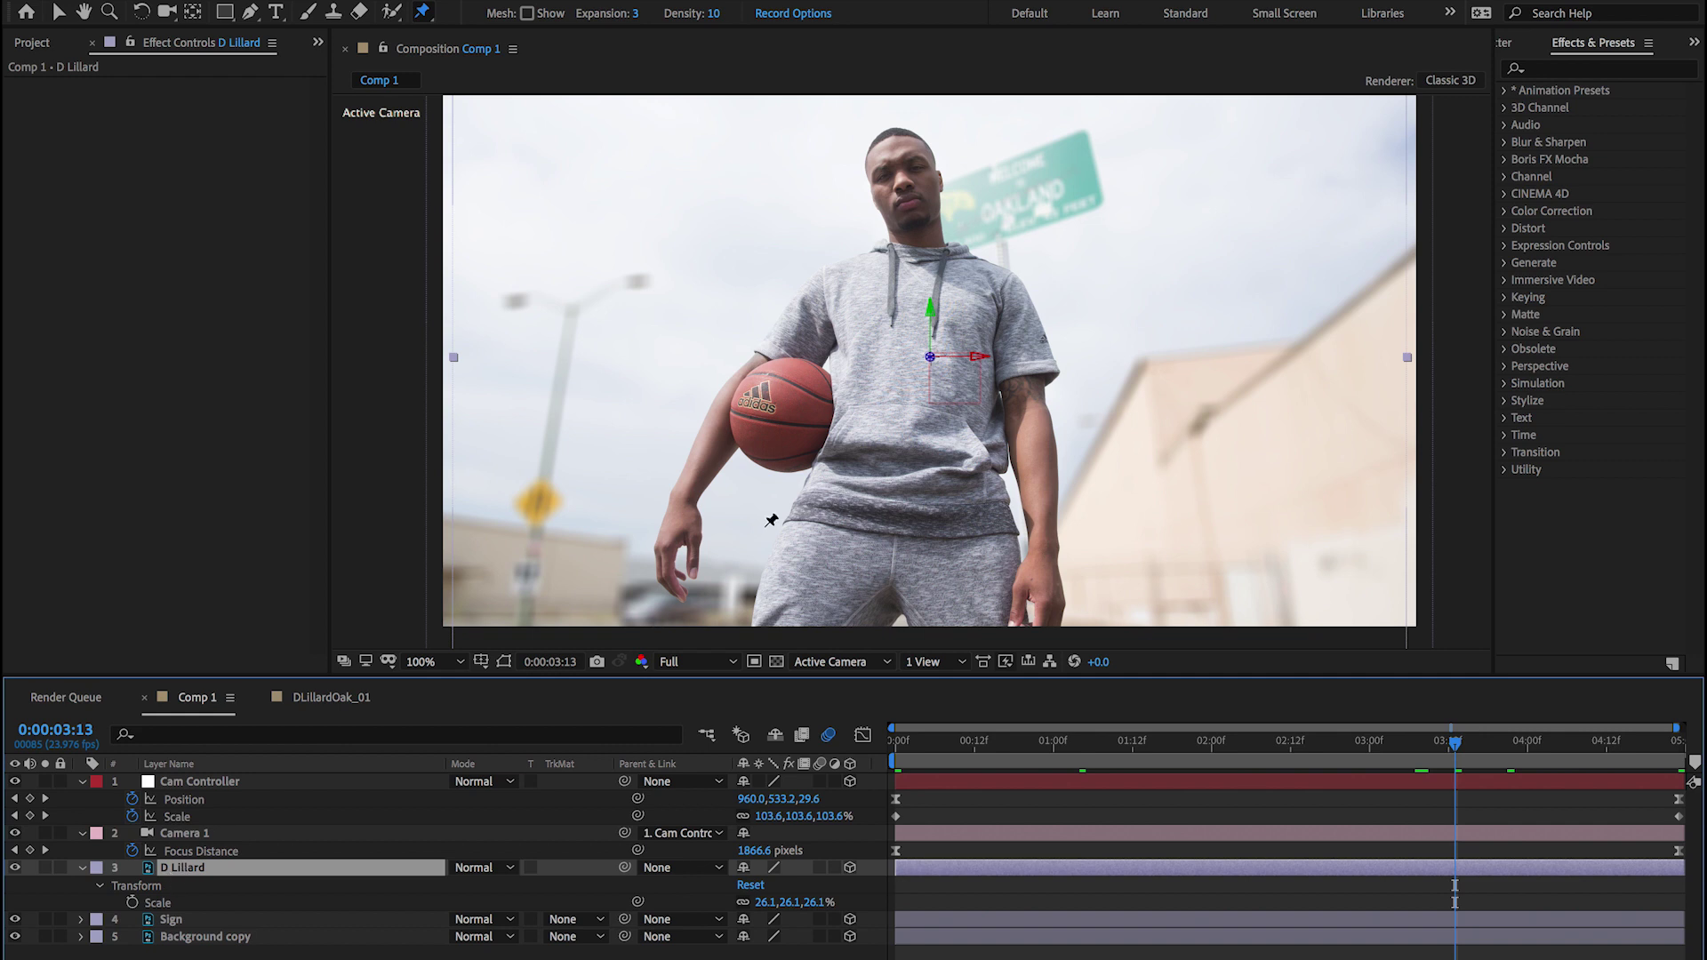
left_click(930, 243)
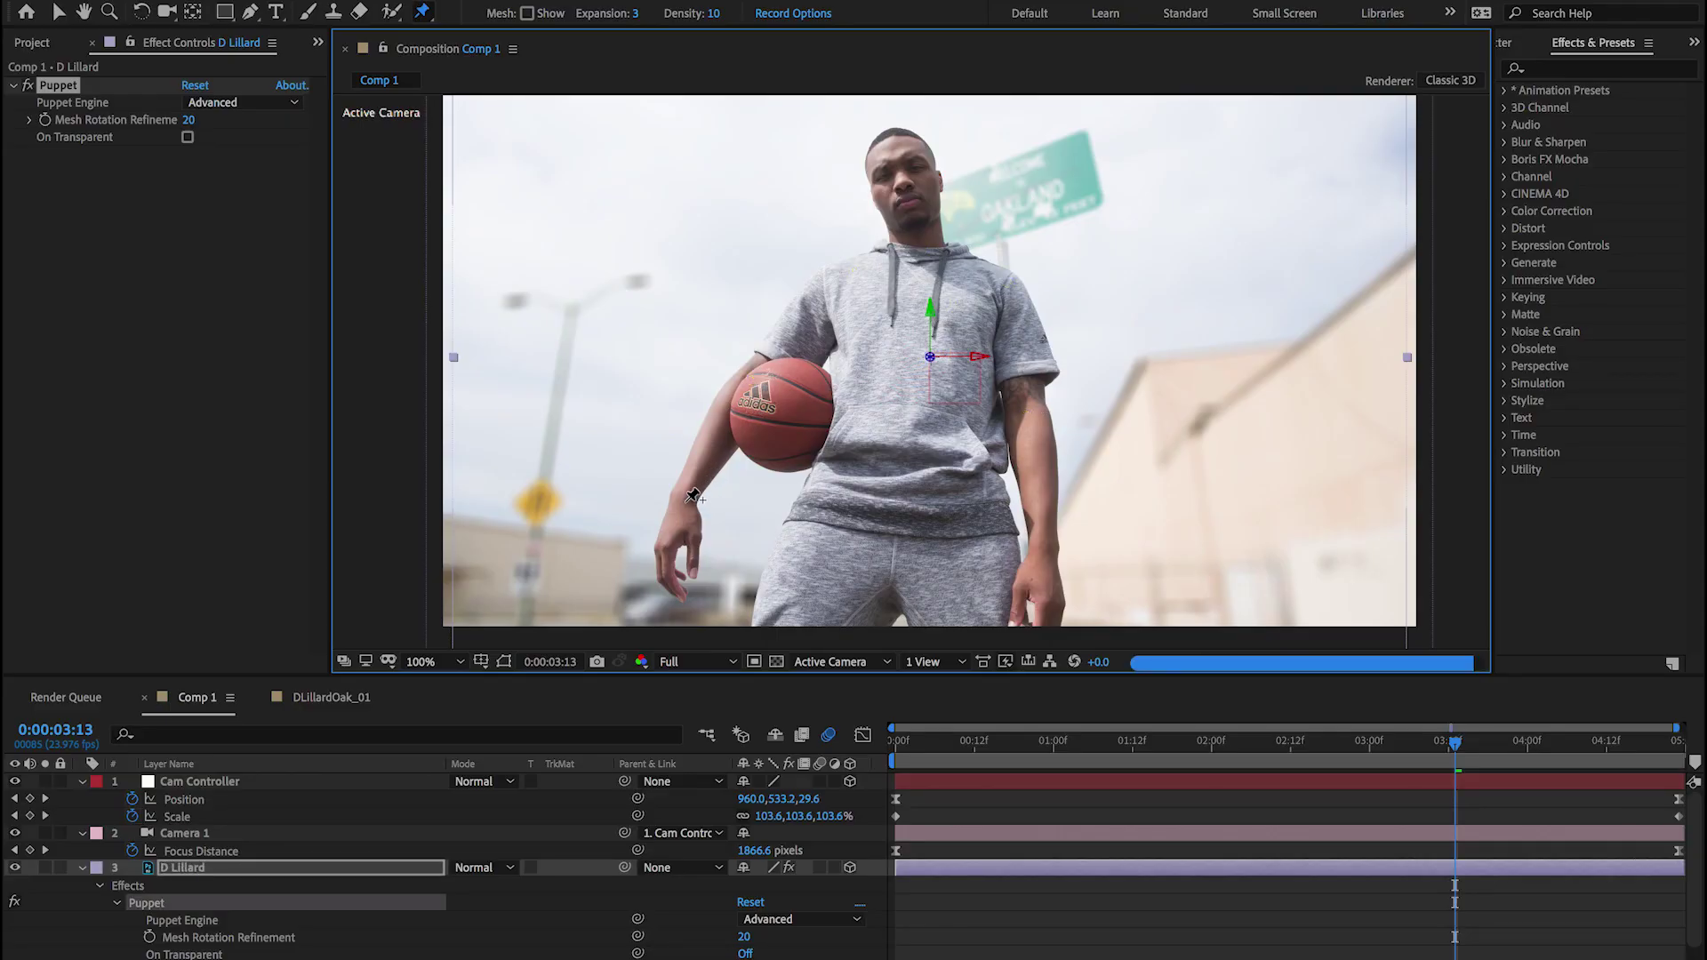
left_click(685, 500)
left_click(1045, 546)
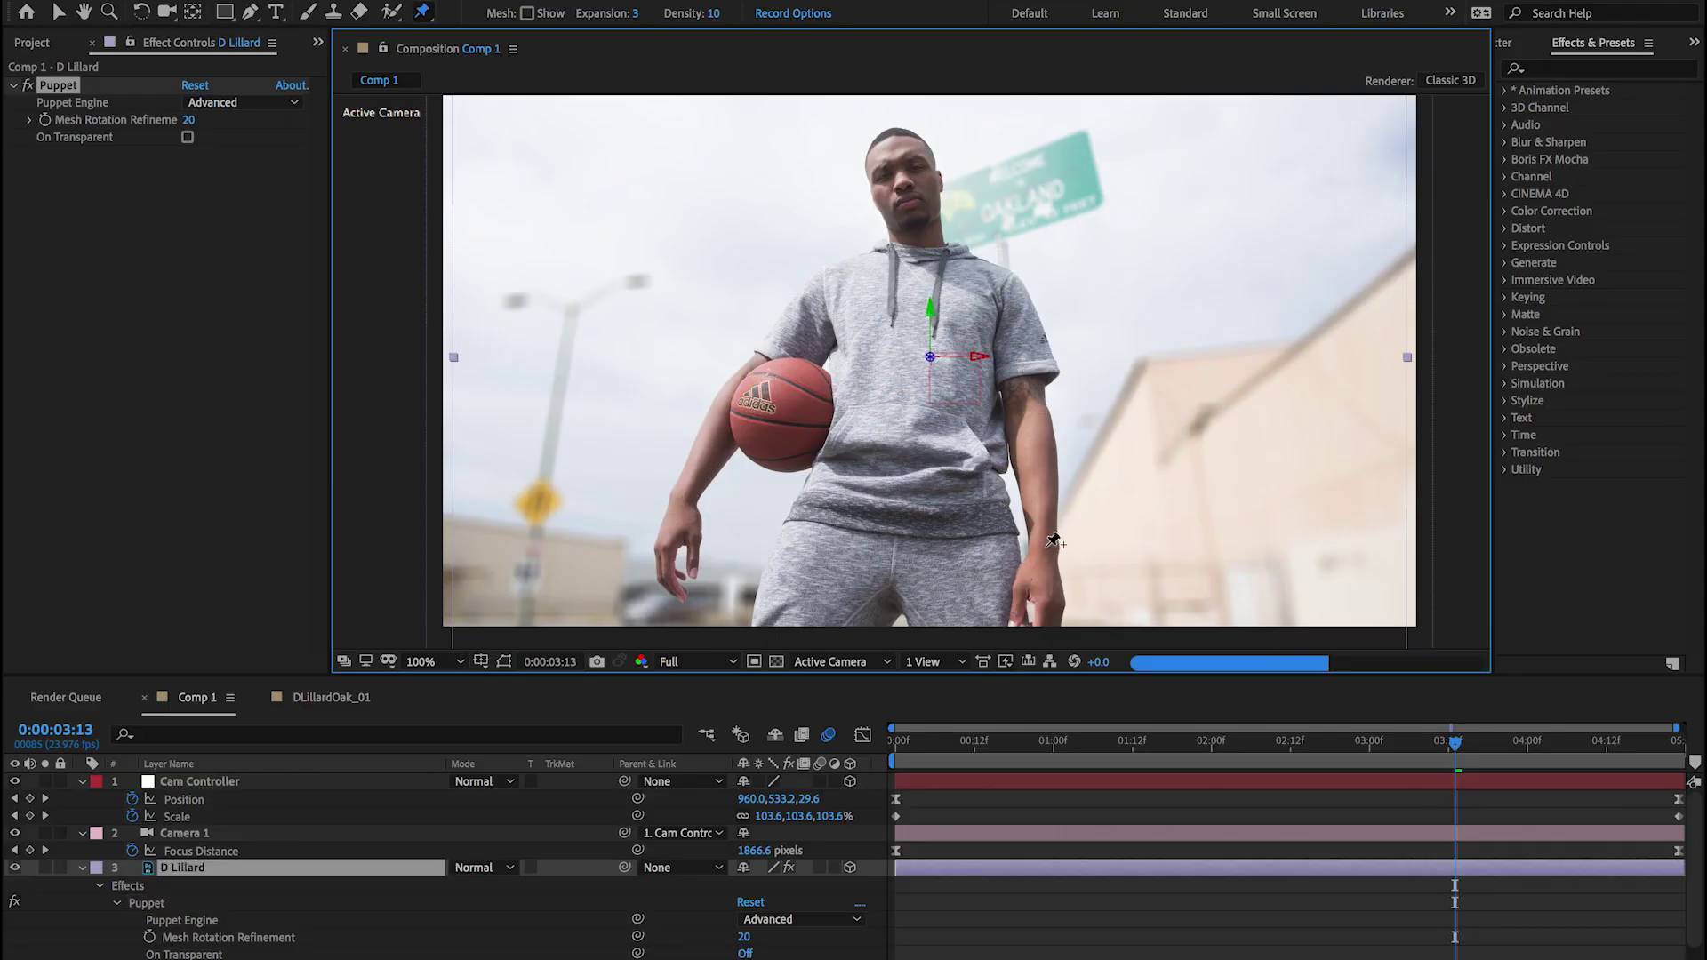
left_click(901, 518)
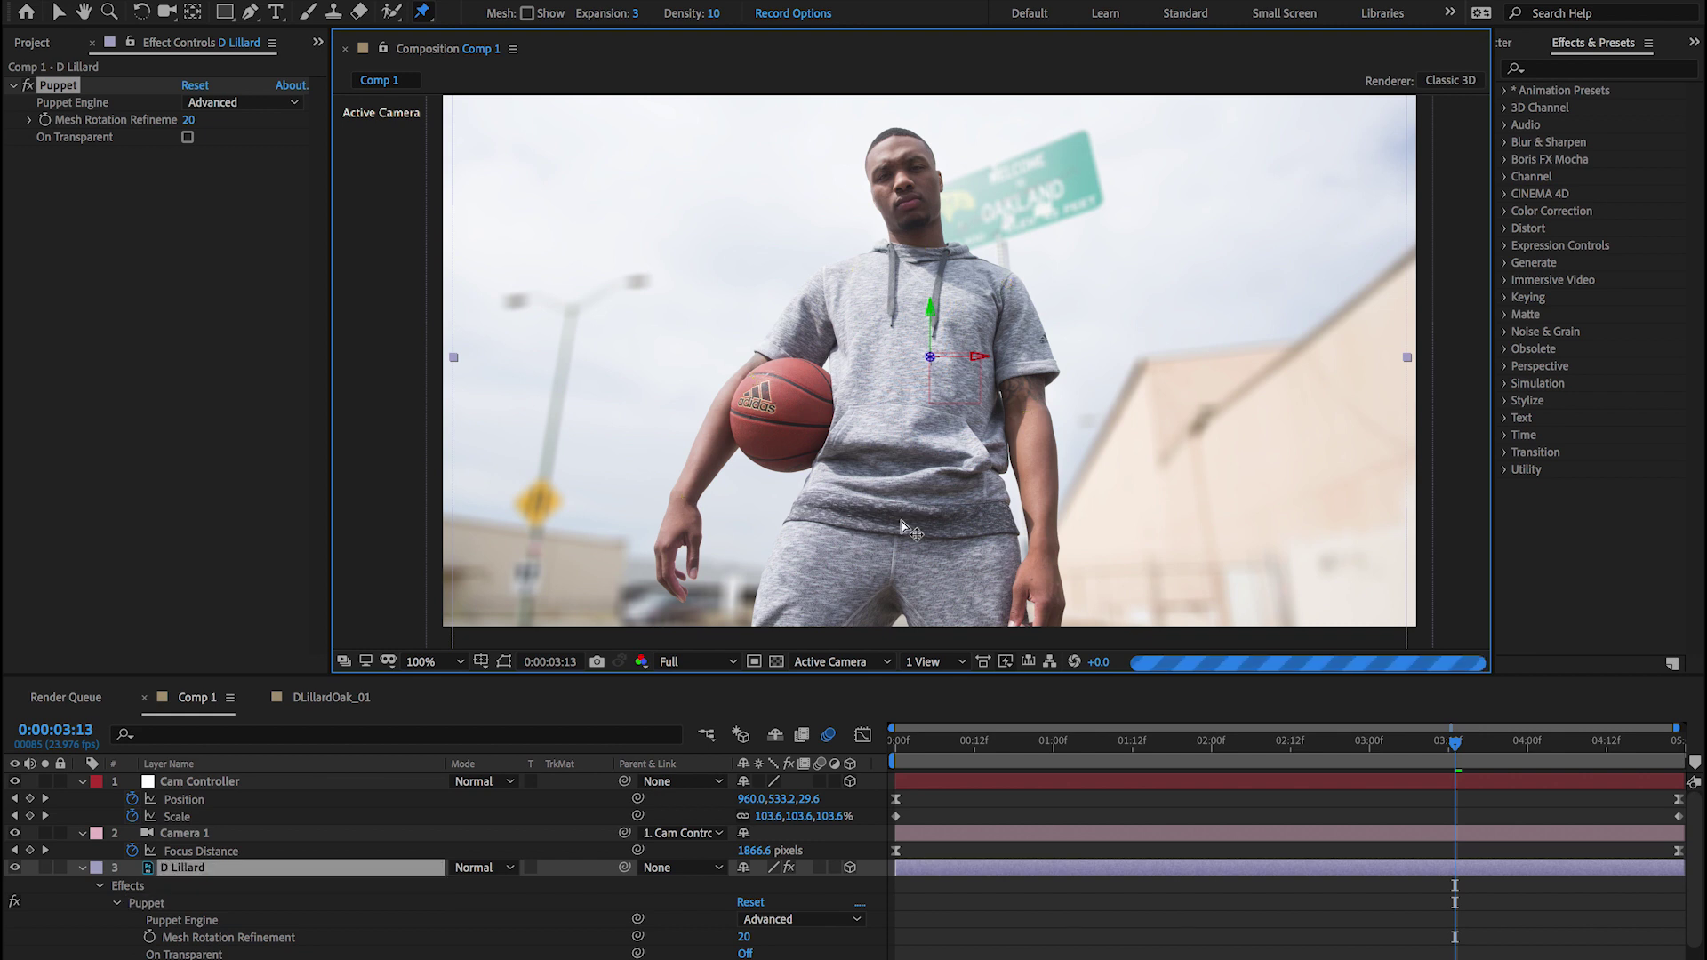
left_click(818, 533)
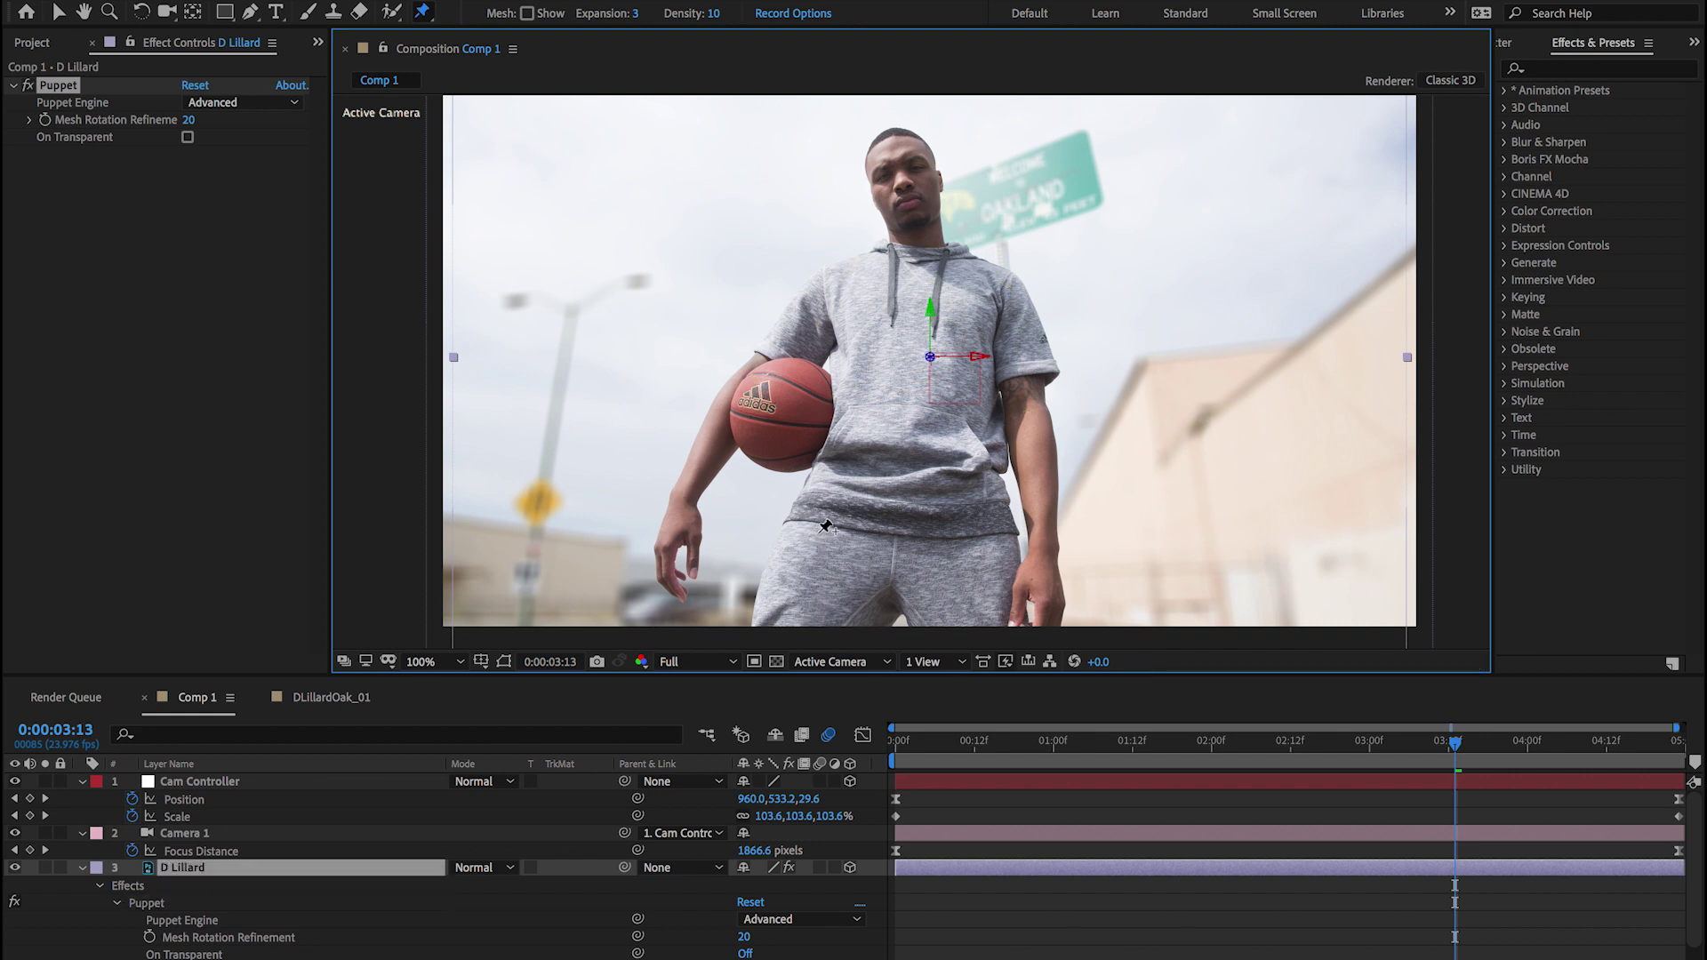
left_click(978, 548)
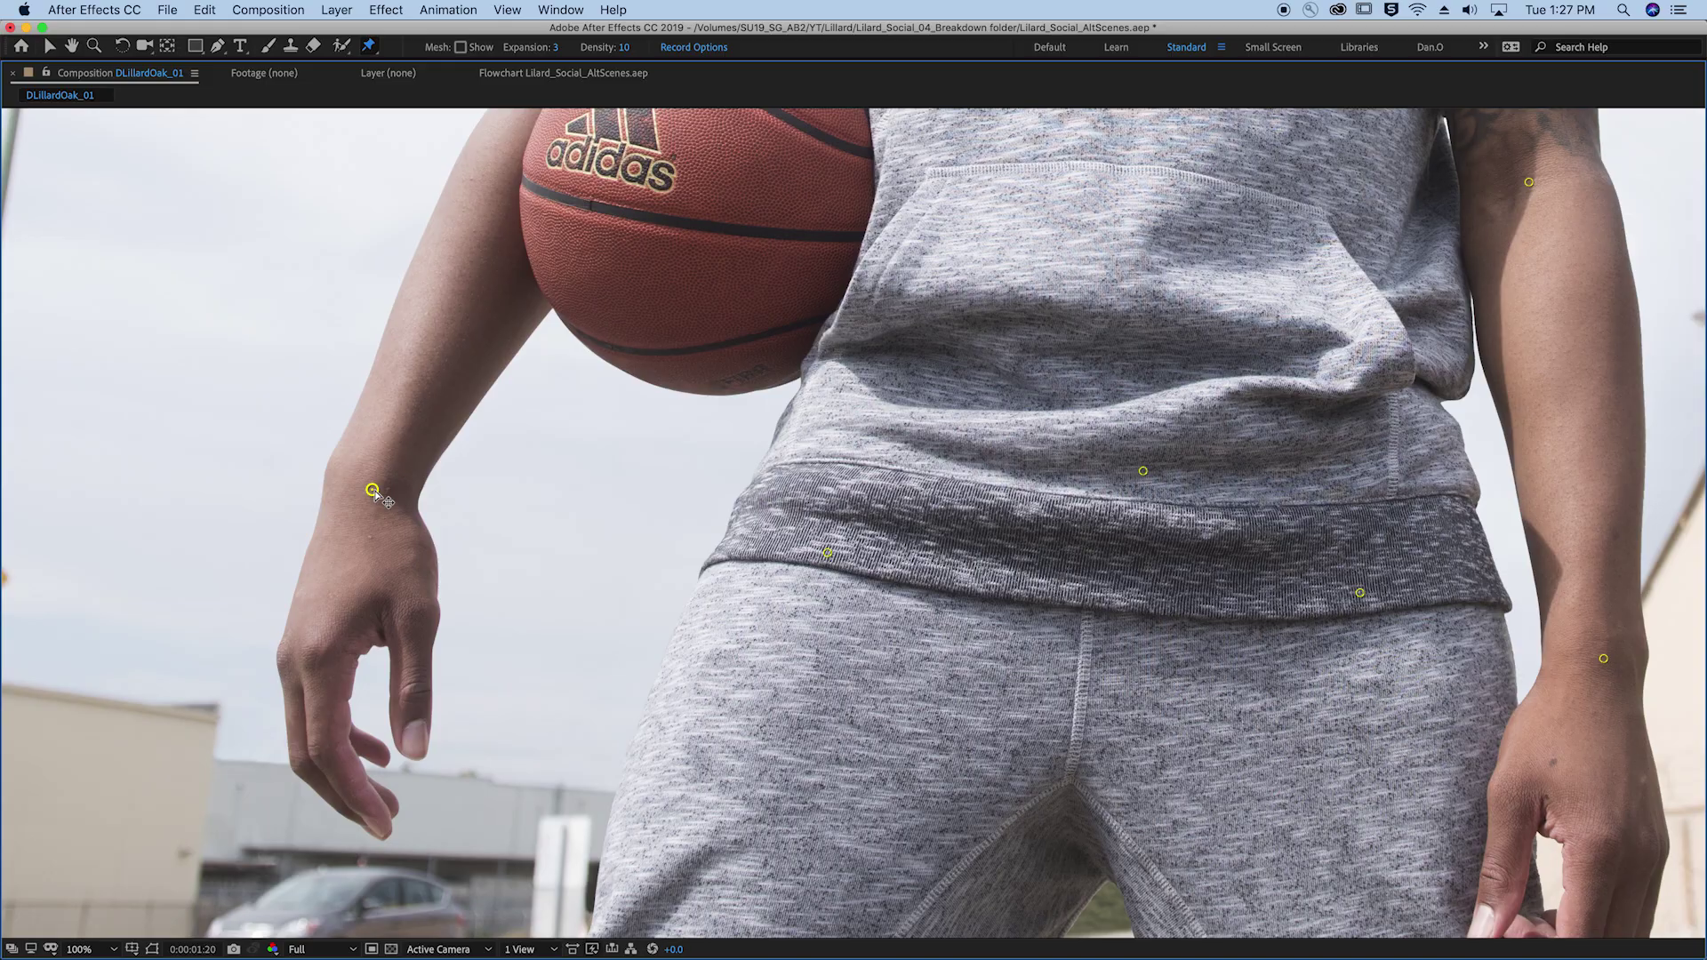
- Drag the wrist puppet pin slightly left to bend the athlete's arm
left_click_drag(370, 489, 359, 490)
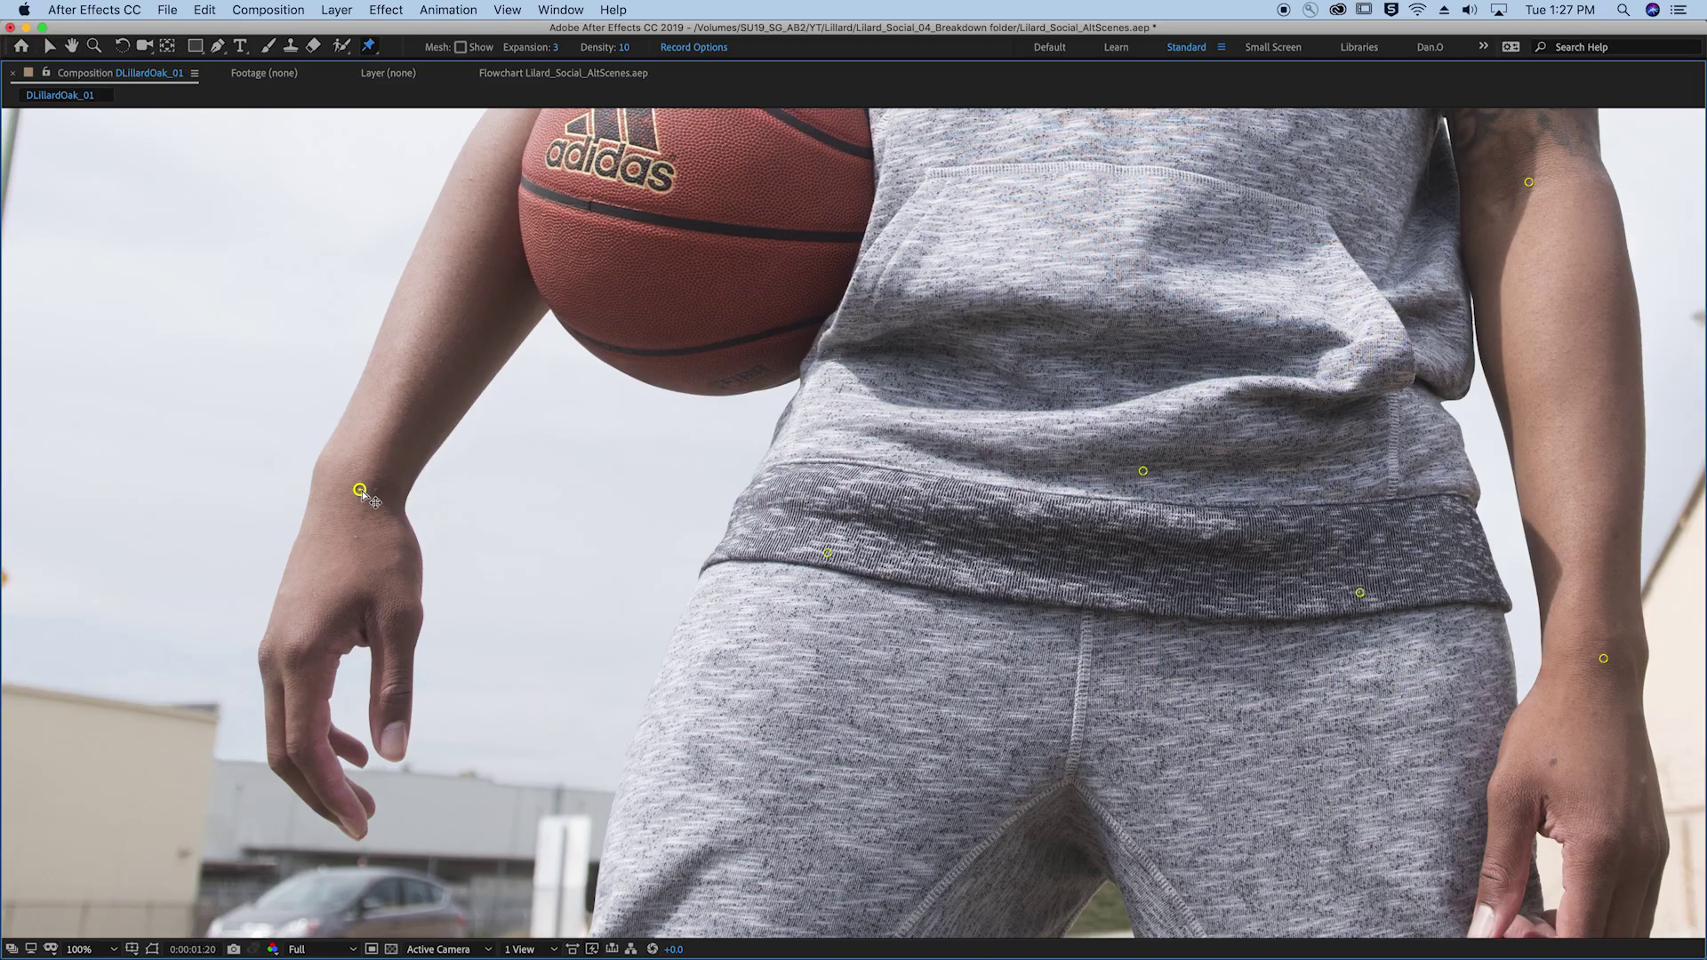